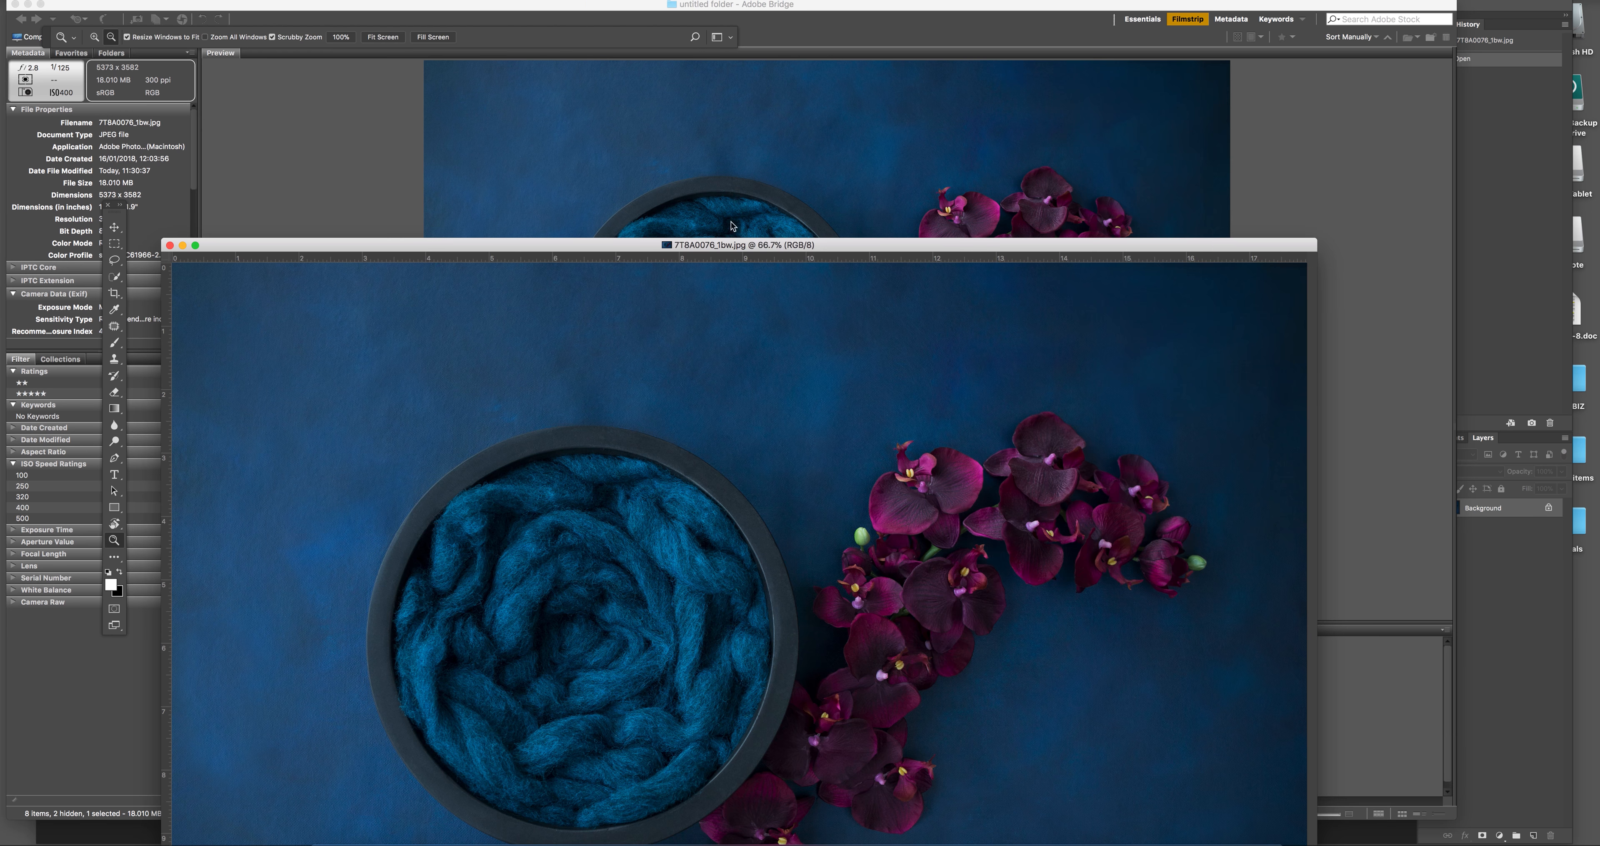
Move the blue bowl image's window aside and open the baby photo 051.jpg from Bridge in Photoshop.
{"action": "double_click", "coordinate": [734, 241]}
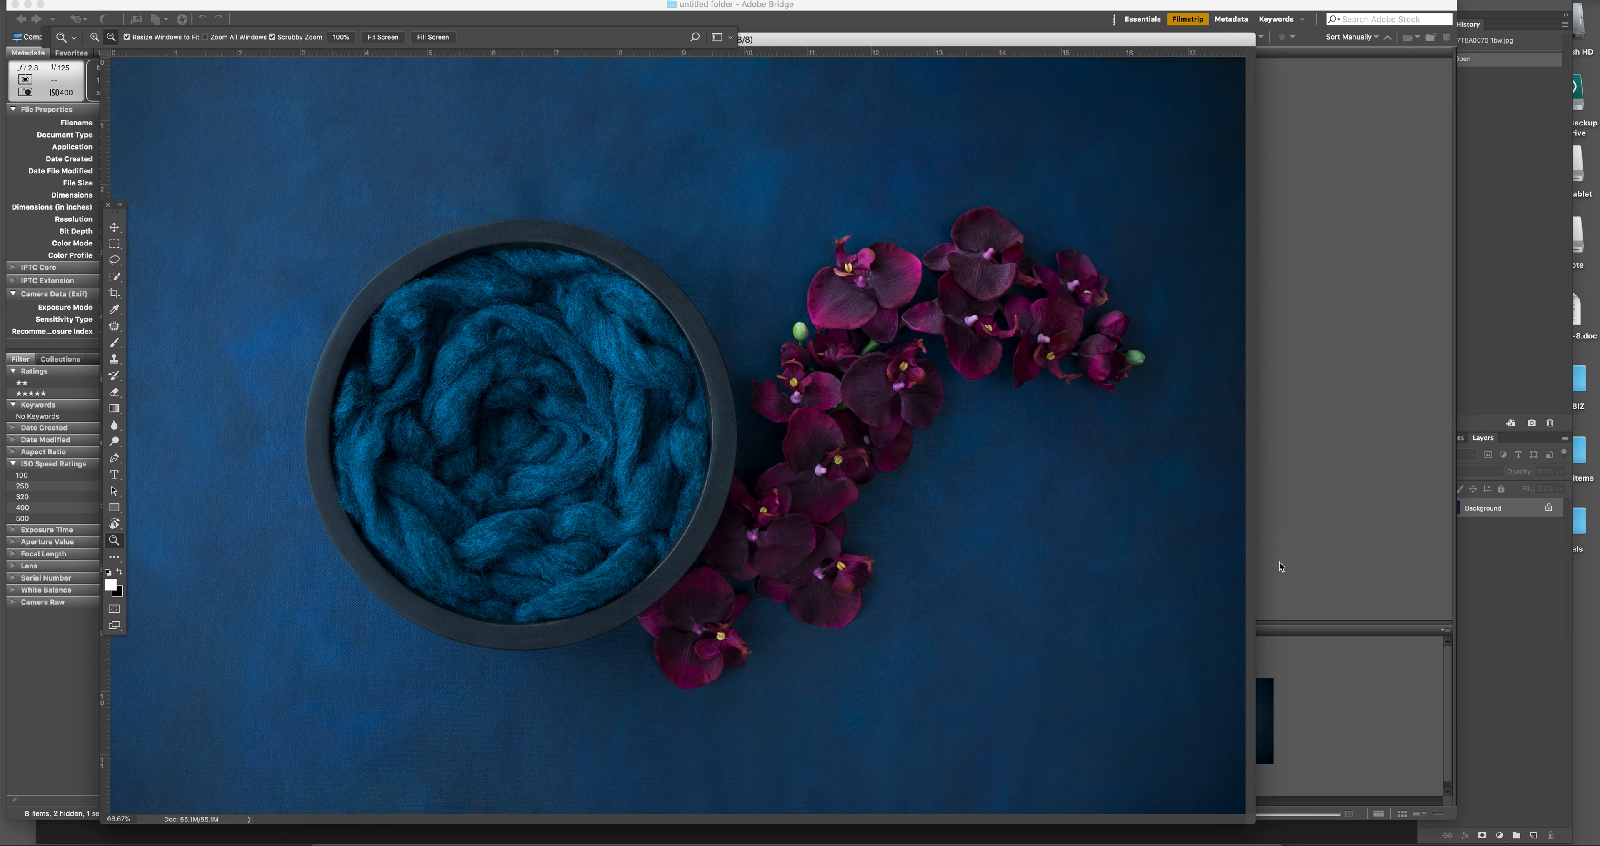
{"action": "left_click", "coordinate": [1349, 661]}
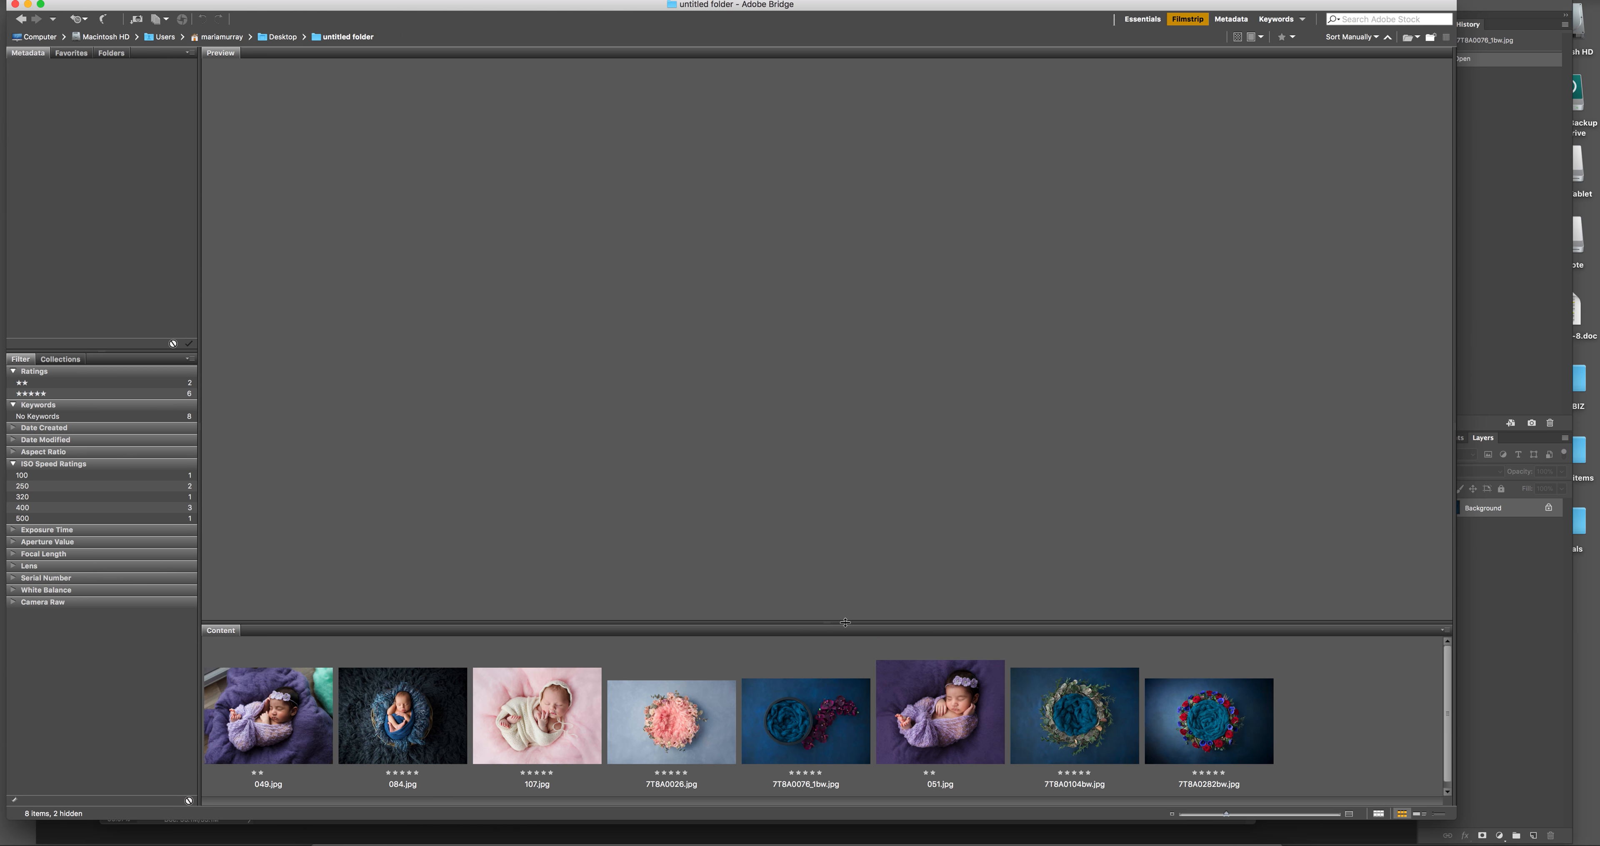
{"action": "left_click_drag", "start_coordinate": [946, 665], "coordinate": [905, 840]}
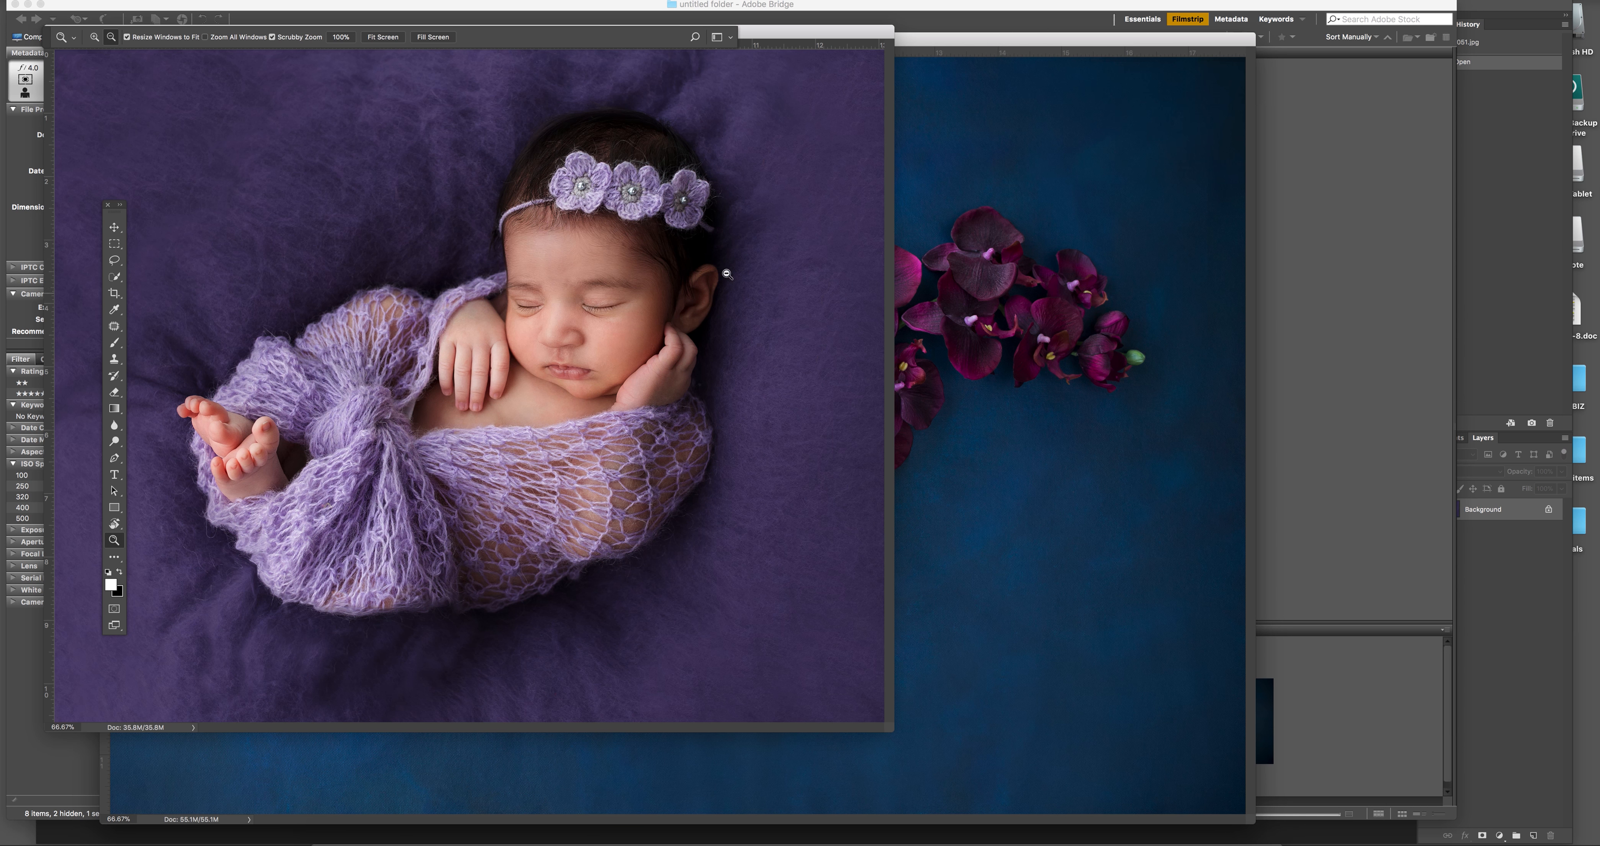
Reposition the 051.jpg window beside the blue bowl image and copy its Background layer into that document.
{"action": "left_click_drag", "start_coordinate": [808, 32], "coordinate": [972, 408]}
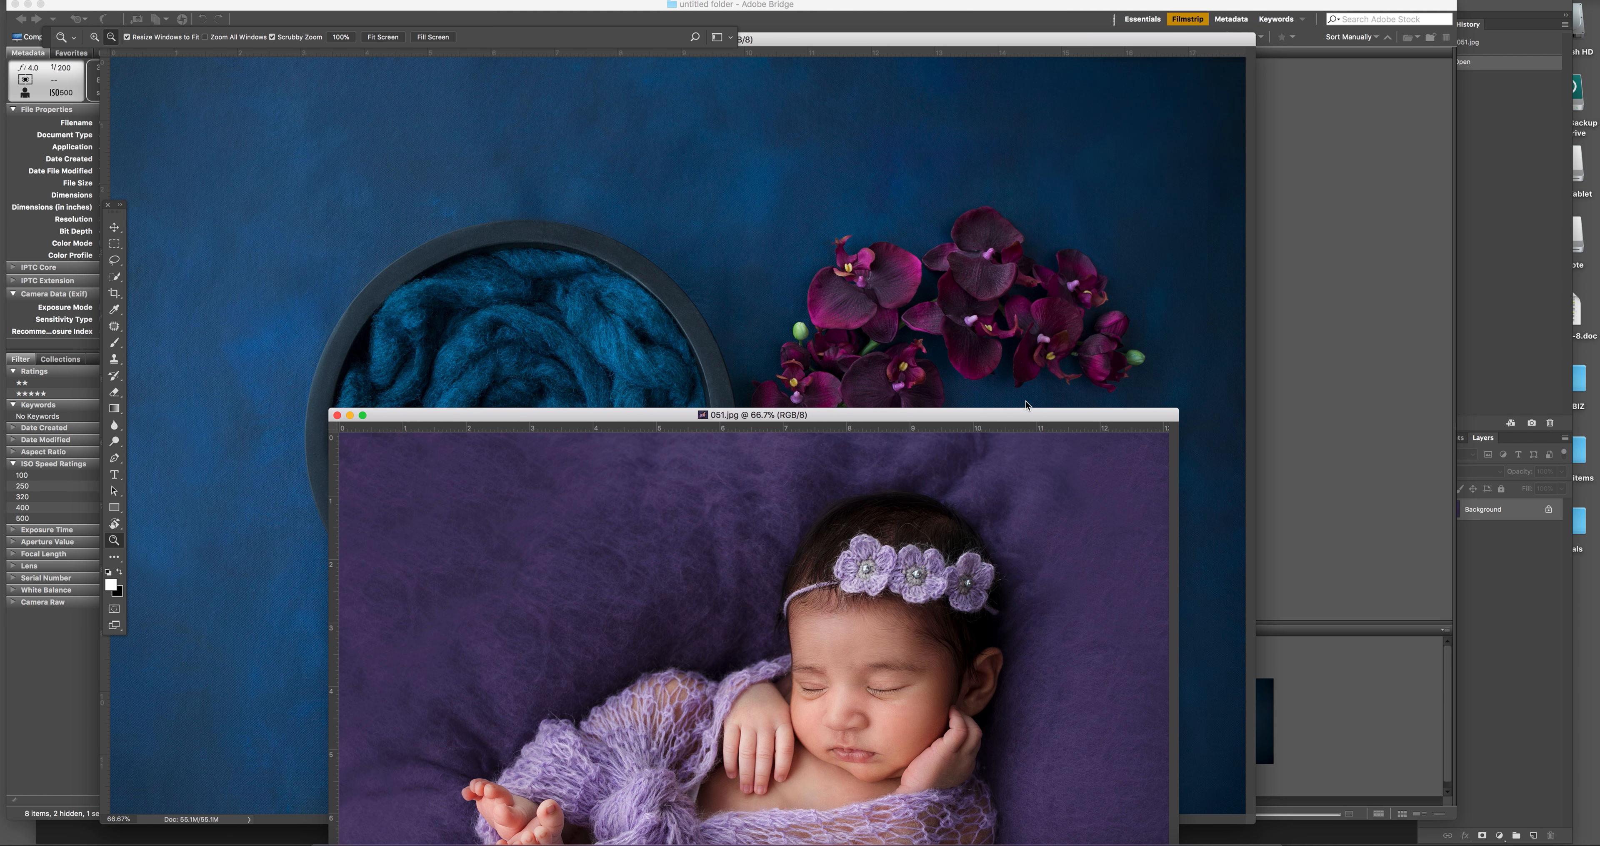
{"action": "left_click_drag", "start_coordinate": [997, 410], "coordinate": [979, 130]}
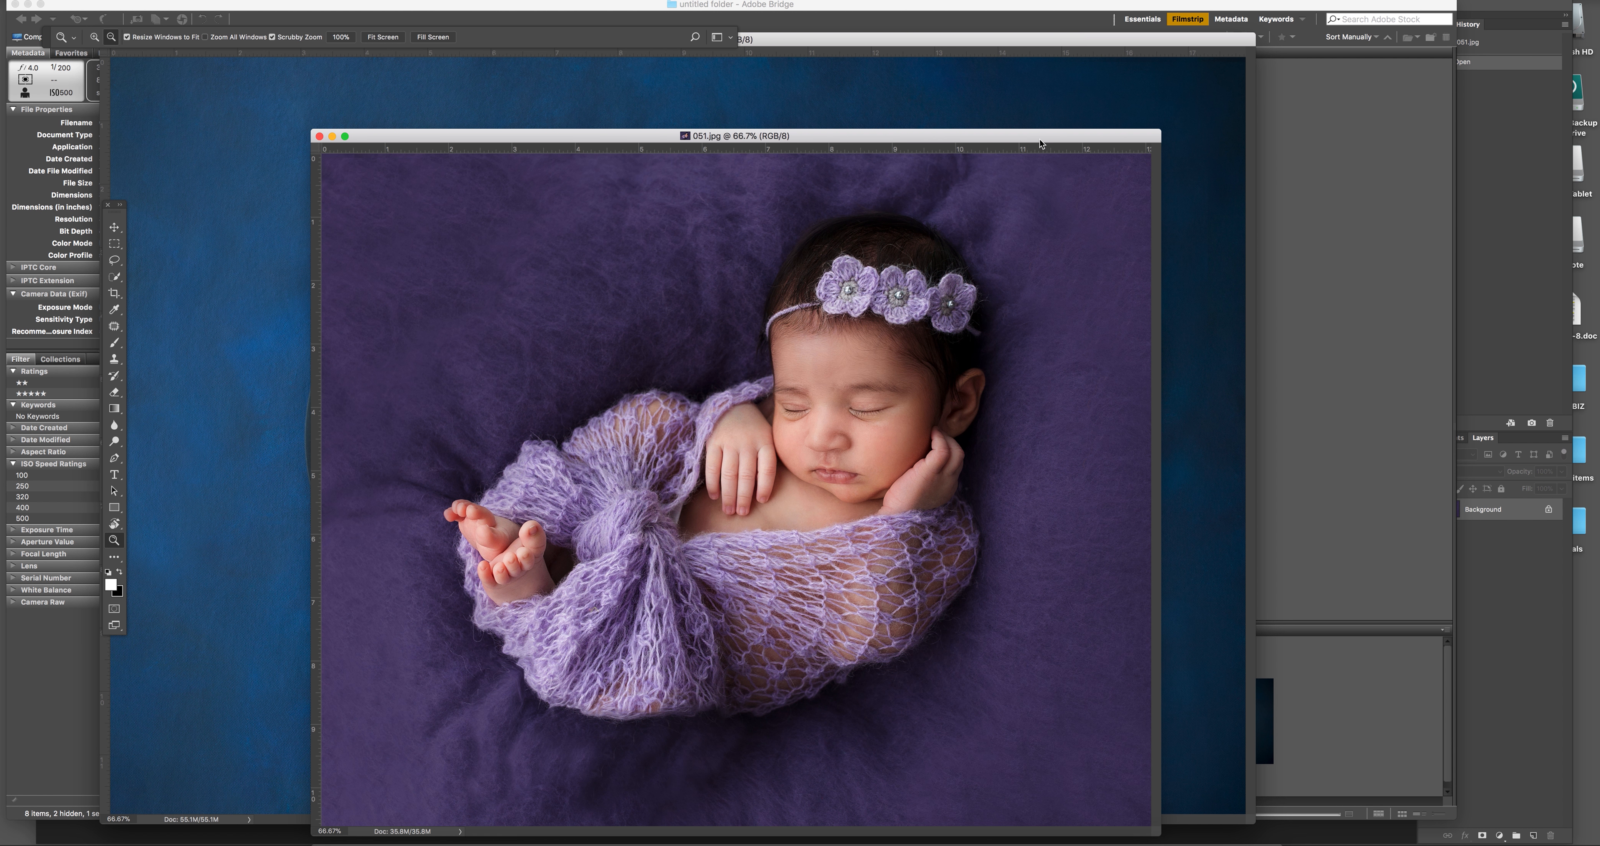
{"action": "left_click_drag", "start_coordinate": [1033, 133], "coordinate": [952, 507]}
{"action": "left_click", "coordinate": [1498, 509]}
{"action": "left_click_drag", "start_coordinate": [1486, 508], "coordinate": [732, 348]}
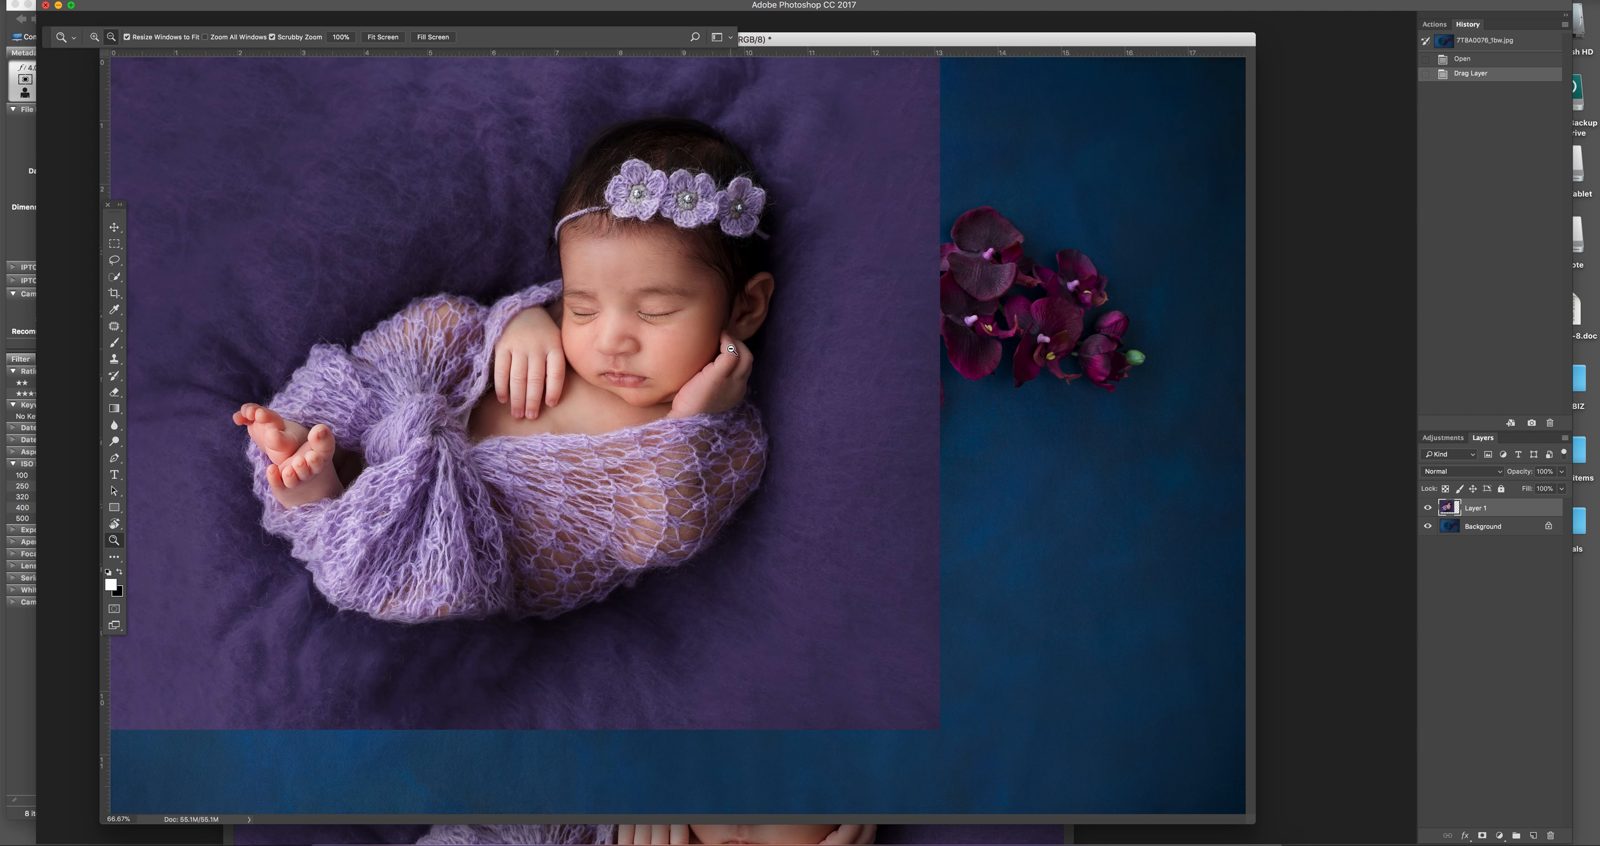
Close the original 051.jpg document and fit the combined image on screen.
{"action": "left_click", "coordinate": [1027, 835]}
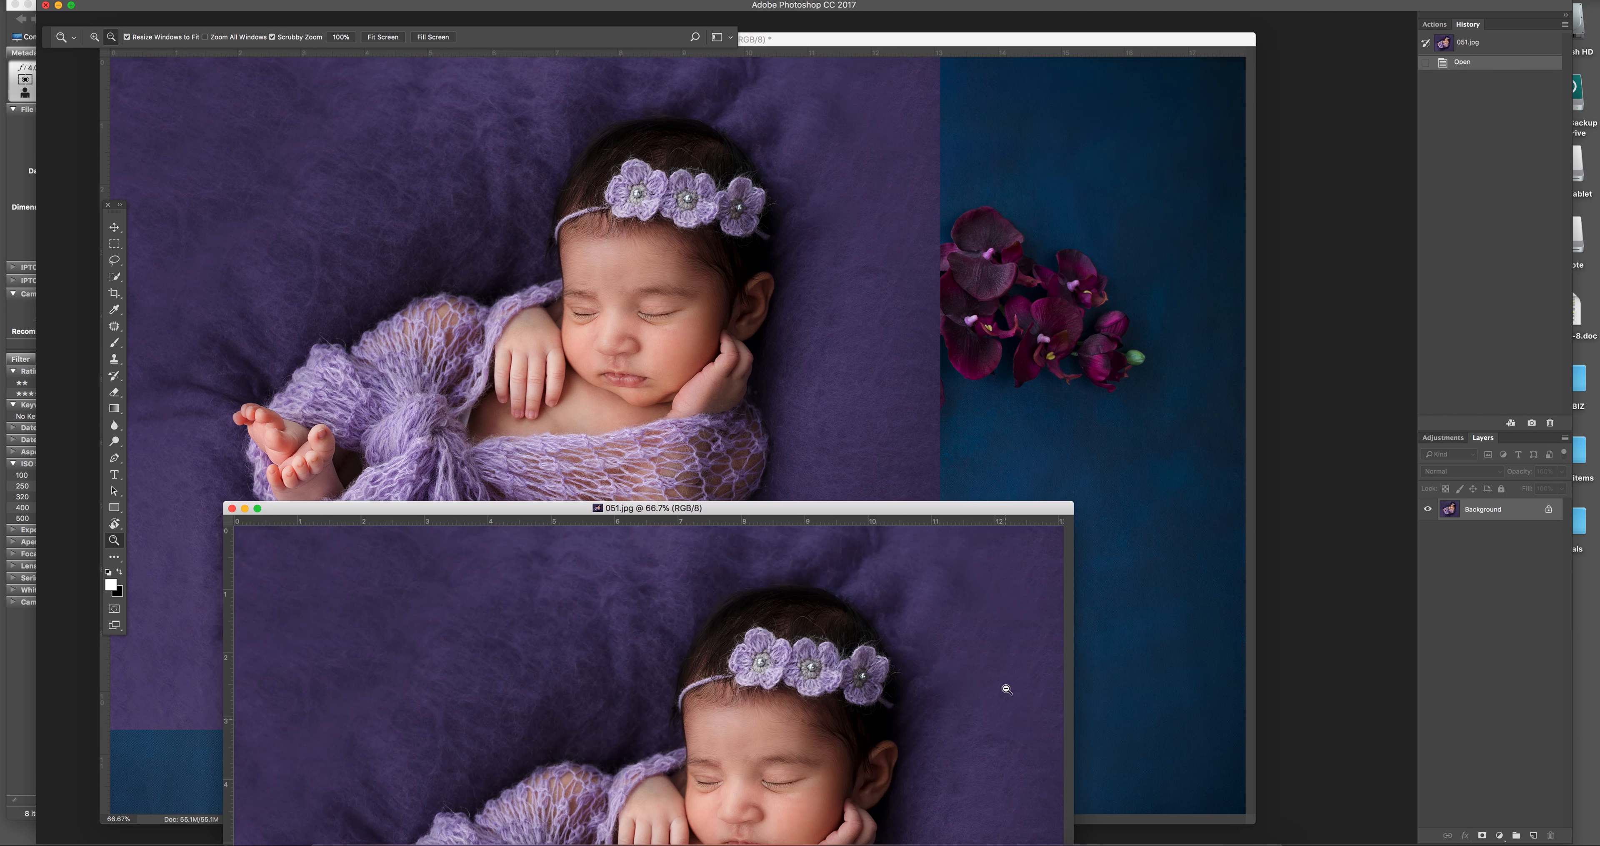
{"action": "key", "text": "super+w"}
{"action": "key", "text": "super+0"}
{"action": "left_click_drag", "start_coordinate": [790, 447], "coordinate": [784, 447]}
Lower the baby layer's opacity to about 59% and move the layer over the bowl.
{"action": "left_click", "coordinate": [1561, 472]}
{"action": "left_click_drag", "start_coordinate": [1564, 487], "coordinate": [1537, 487]}
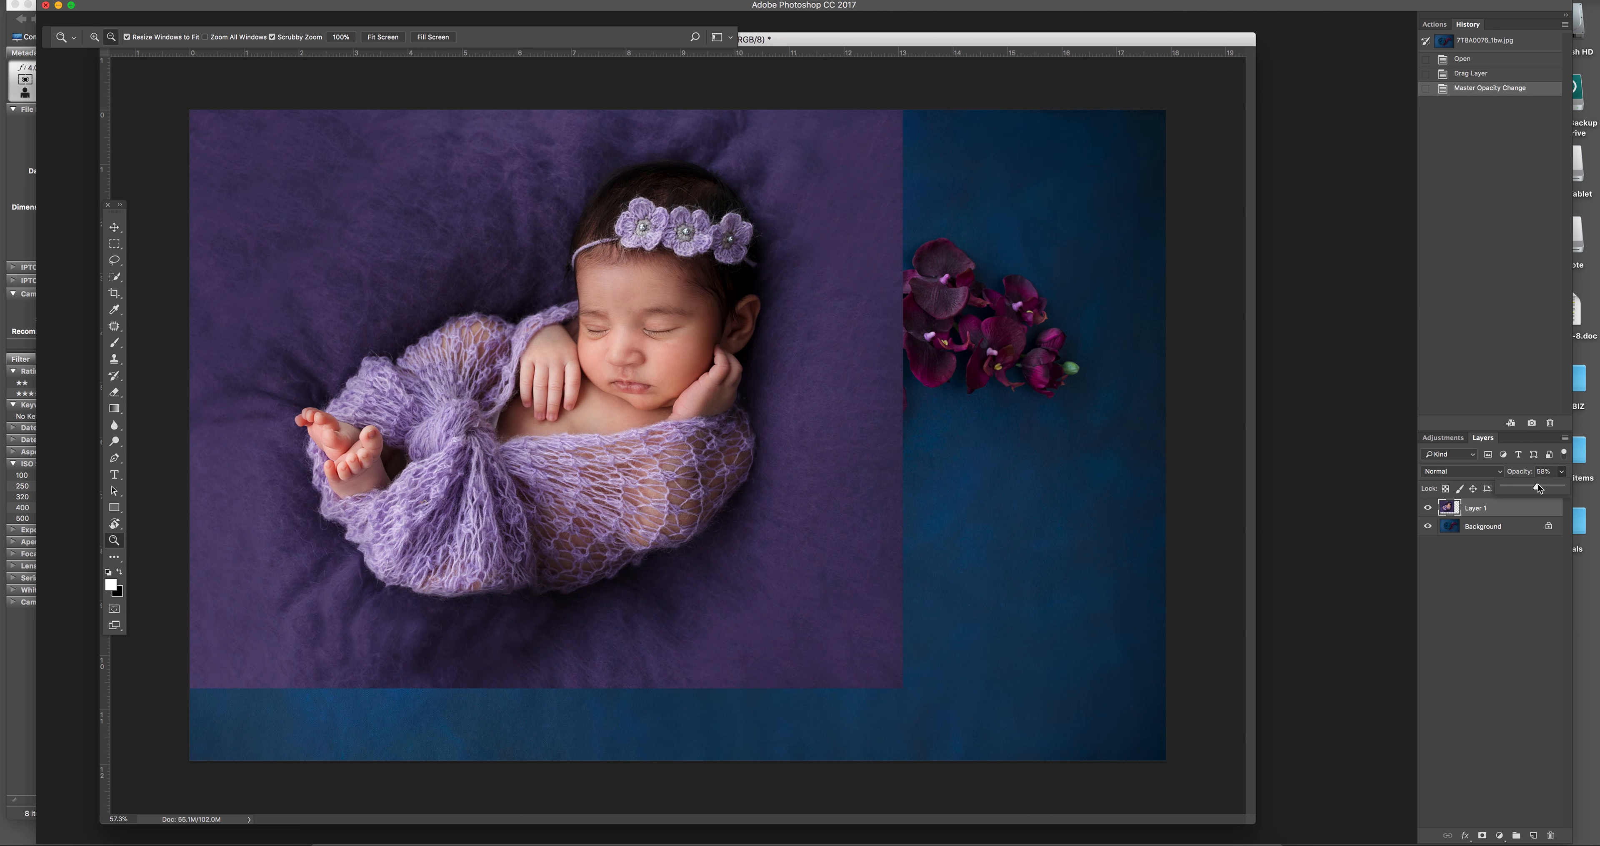
{"action": "left_click", "coordinate": [114, 227]}
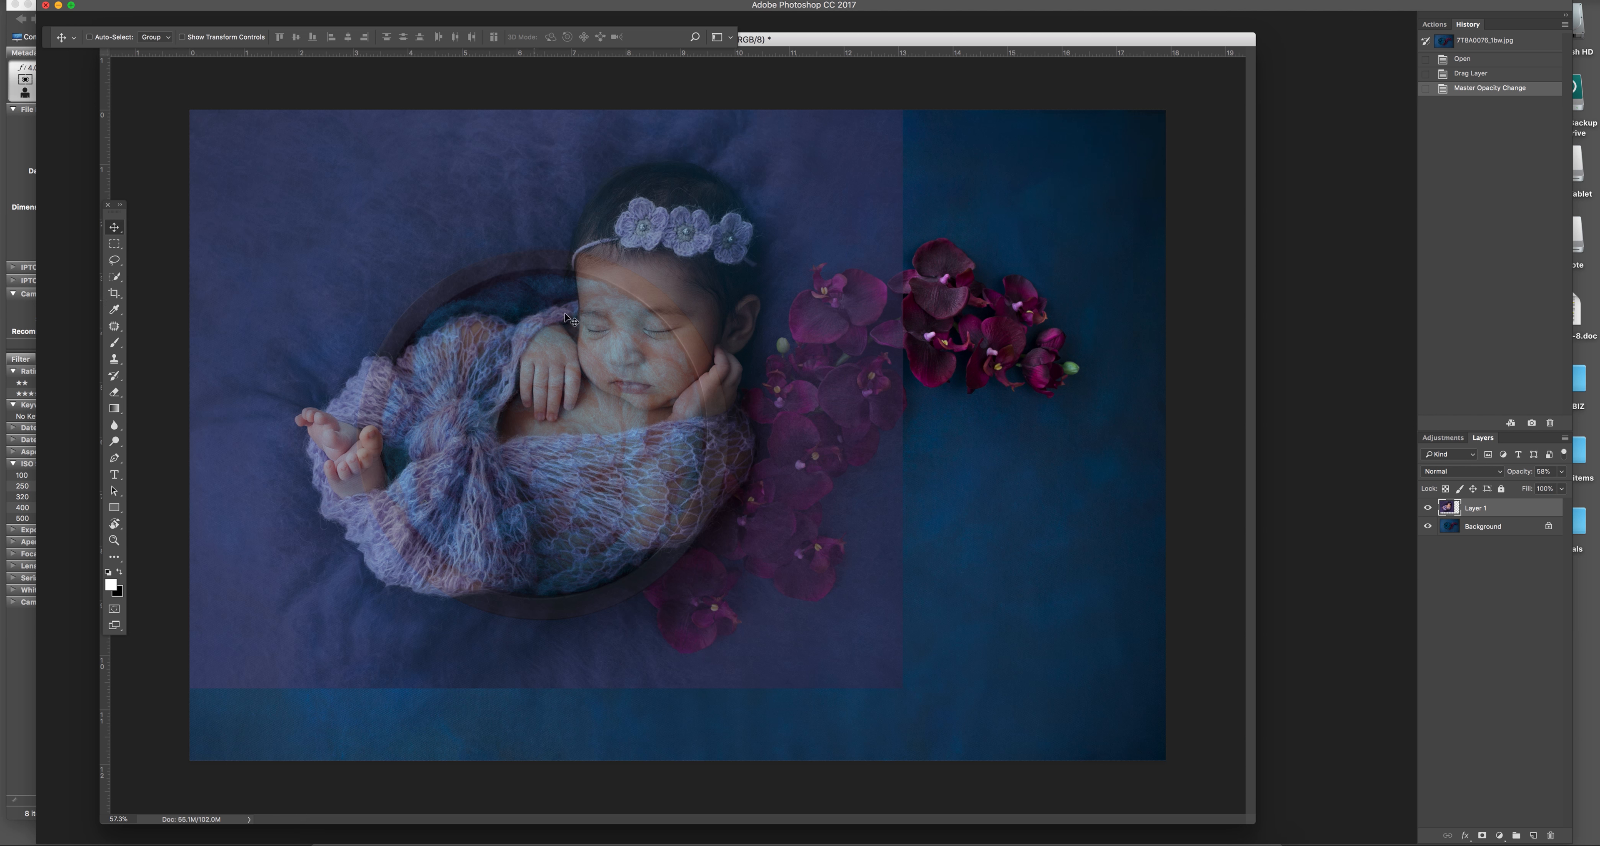
{"action": "left_click_drag", "start_coordinate": [613, 323], "coordinate": [732, 793]}
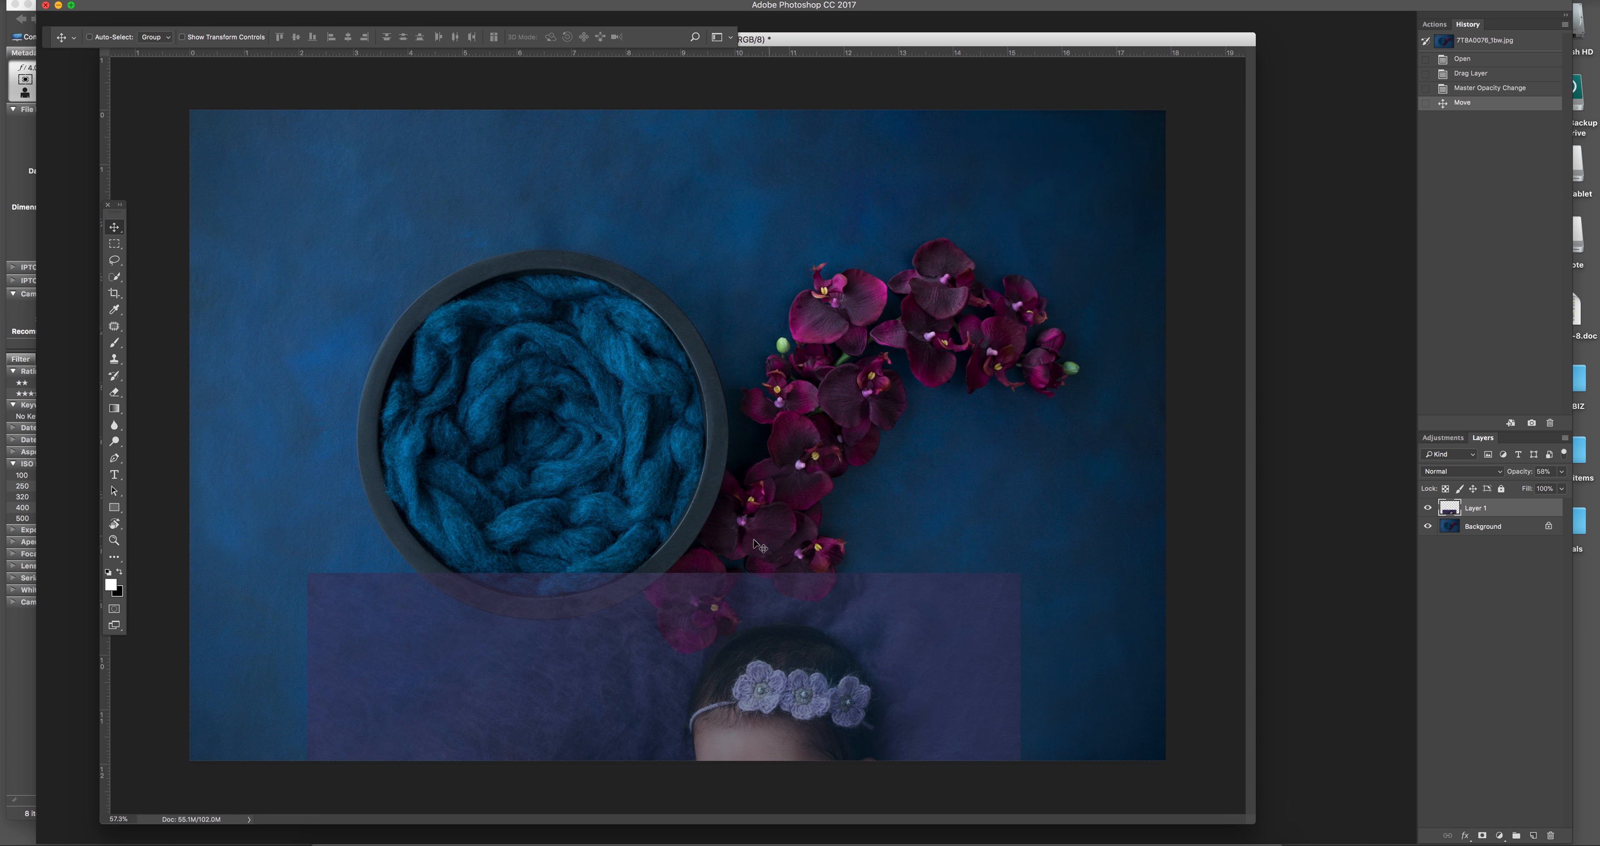
{"action": "left_click_drag", "start_coordinate": [730, 545], "coordinate": [681, 155]}
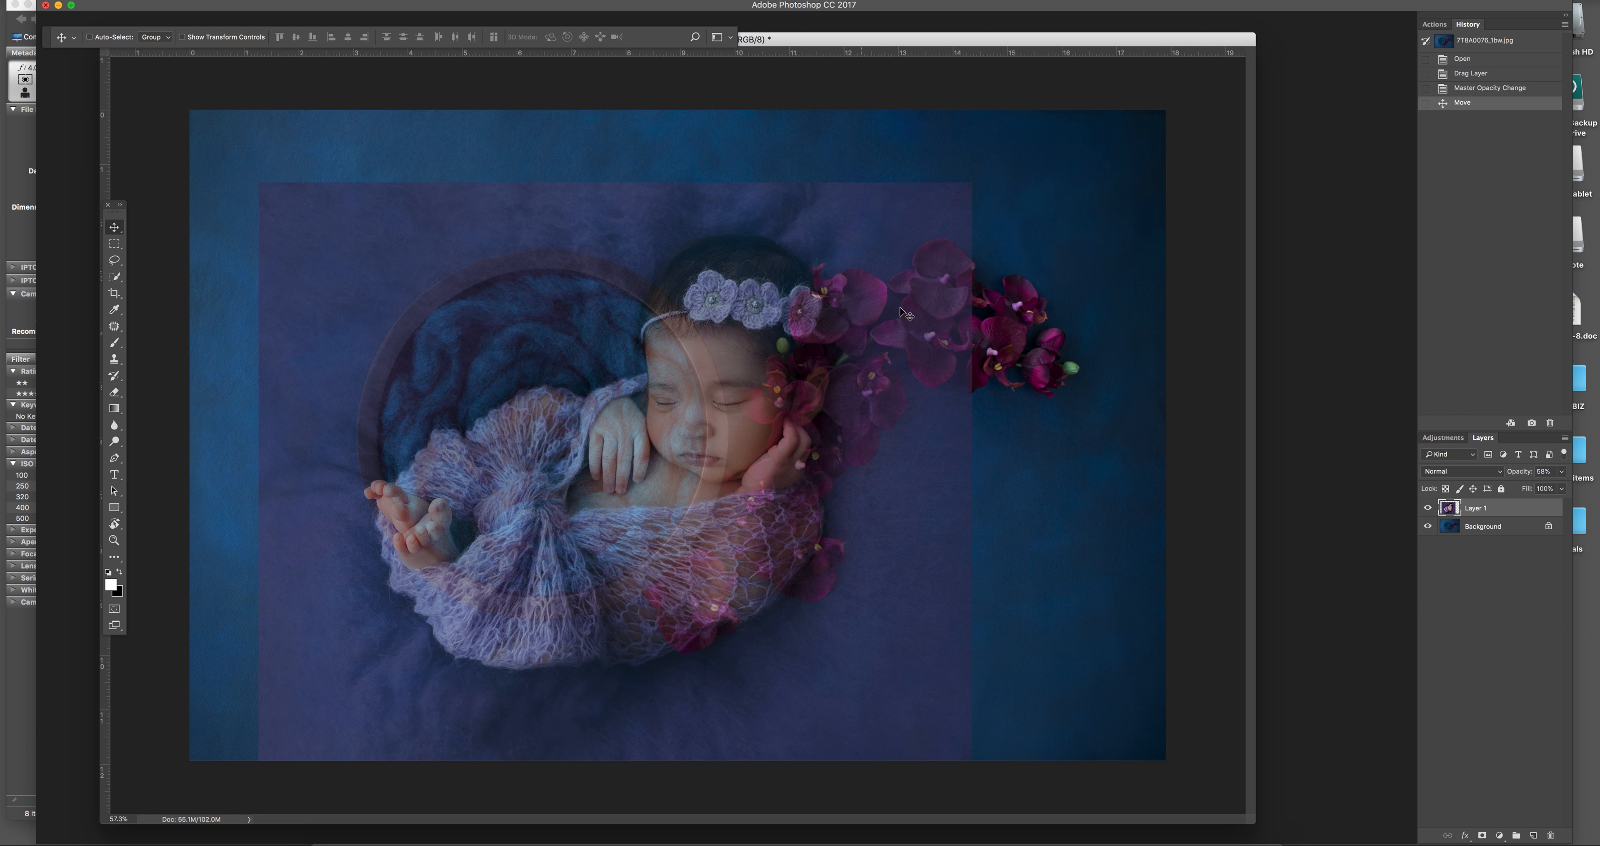
Raise the baby layer to 100% opacity and return it to about 59%.
{"action": "left_click", "coordinate": [1563, 476]}
{"action": "left_click_drag", "start_coordinate": [1552, 488], "coordinate": [1562, 493]}
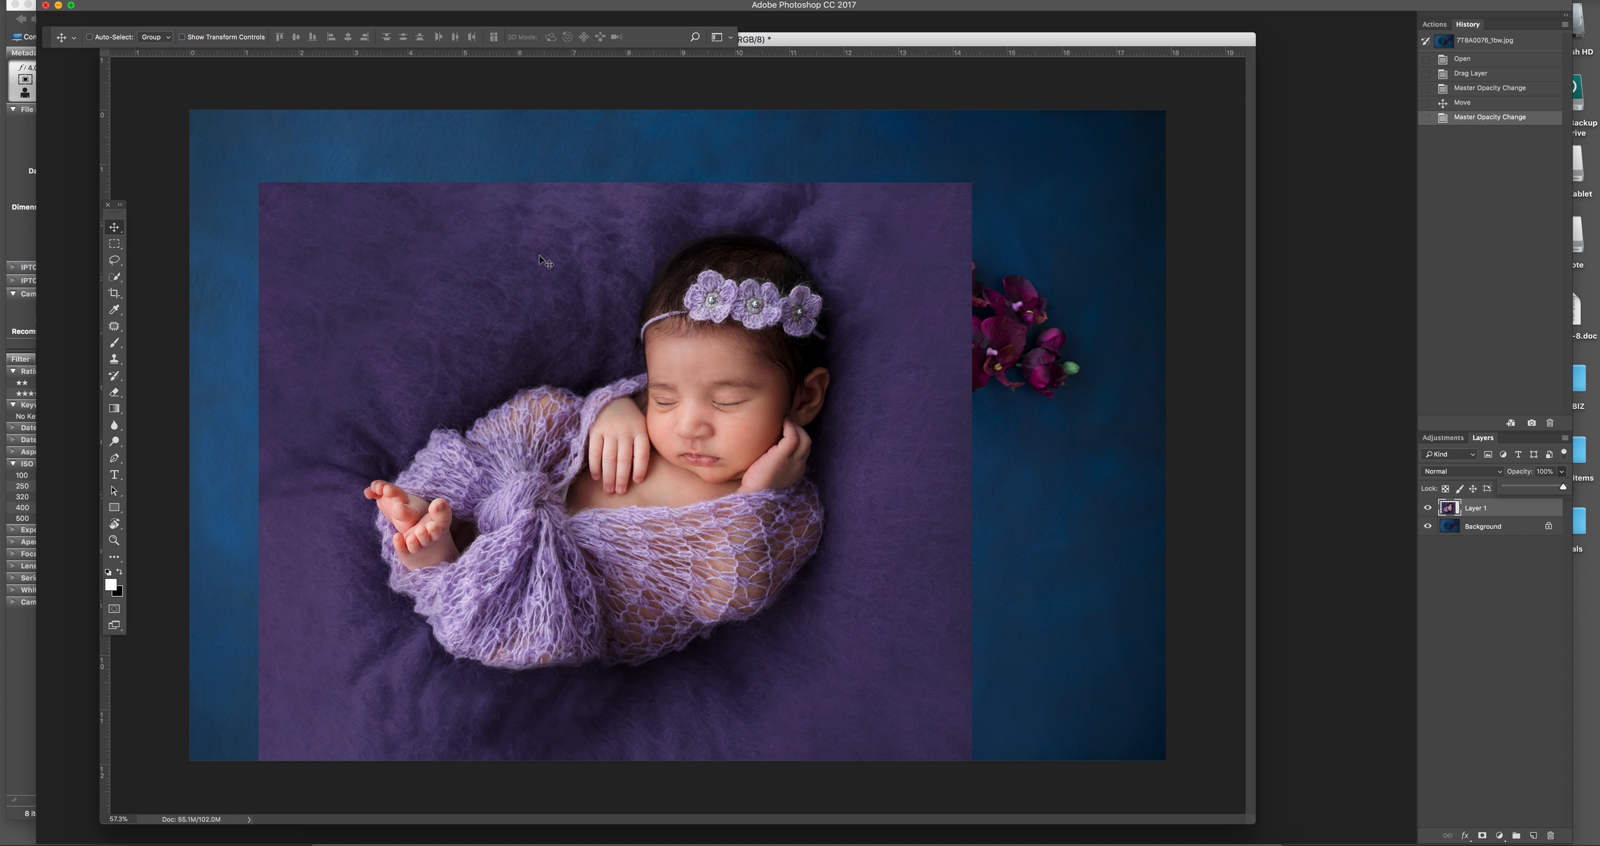
{"action": "left_click", "coordinate": [1536, 488]}
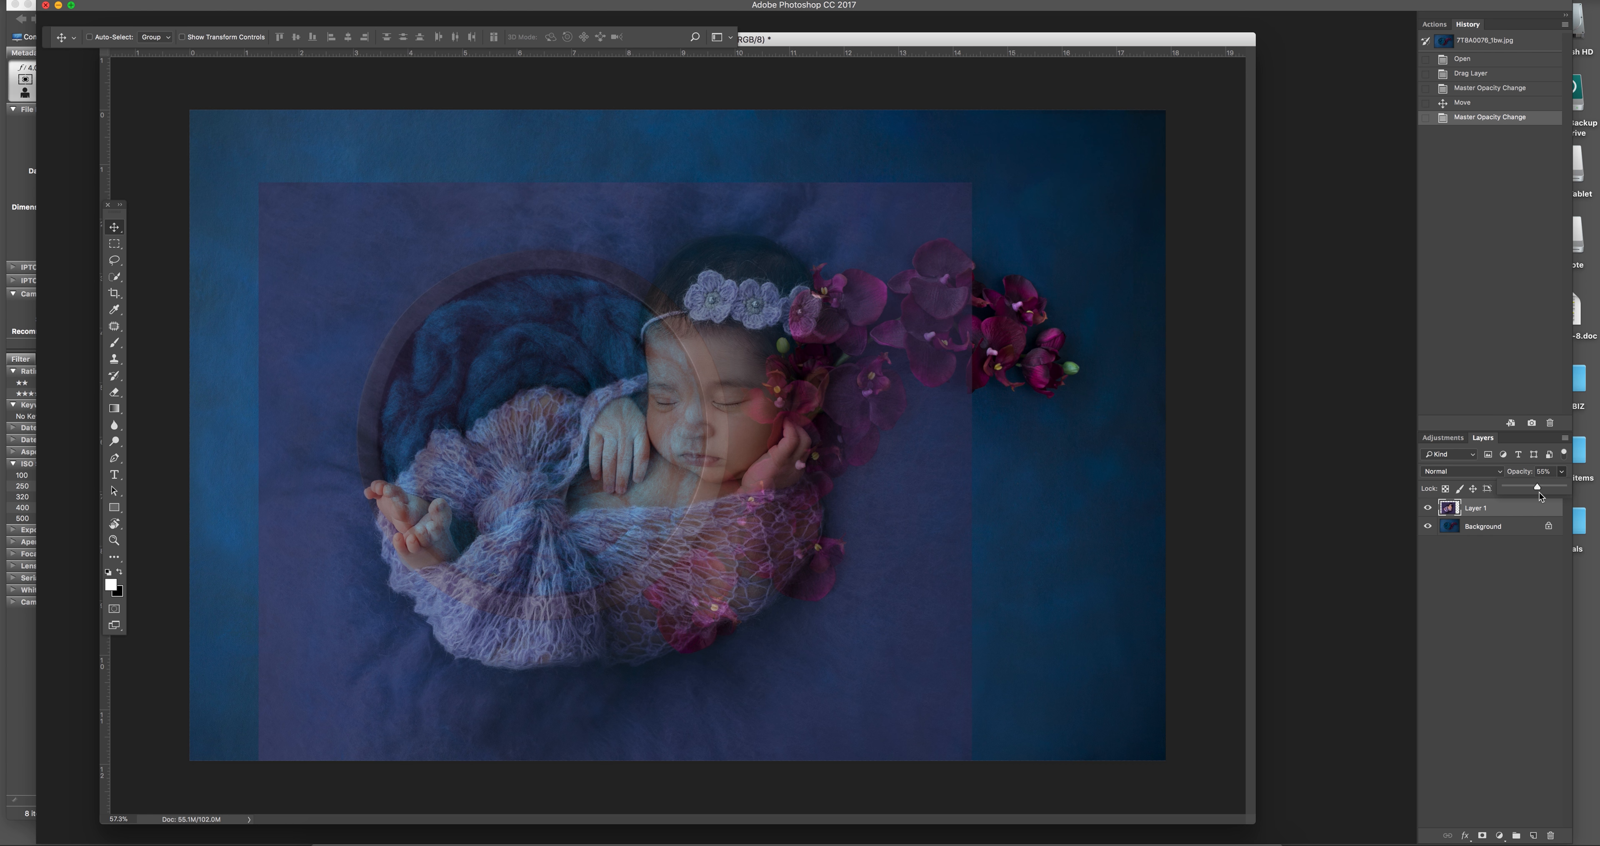
Scale the baby layer down proportionally and position it so the wrapped baby fits inside the bowl.
{"action": "mouse_move", "coordinate": [139, 3]}
{"action": "left_mouse_down"}
{"action": "mouse_move", "coordinate": [149, 22]}
{"action": "mouse_move", "coordinate": [118, 1]}
{"action": "left_mouse_up"}
{"action": "left_click", "coordinate": [125, 2]}
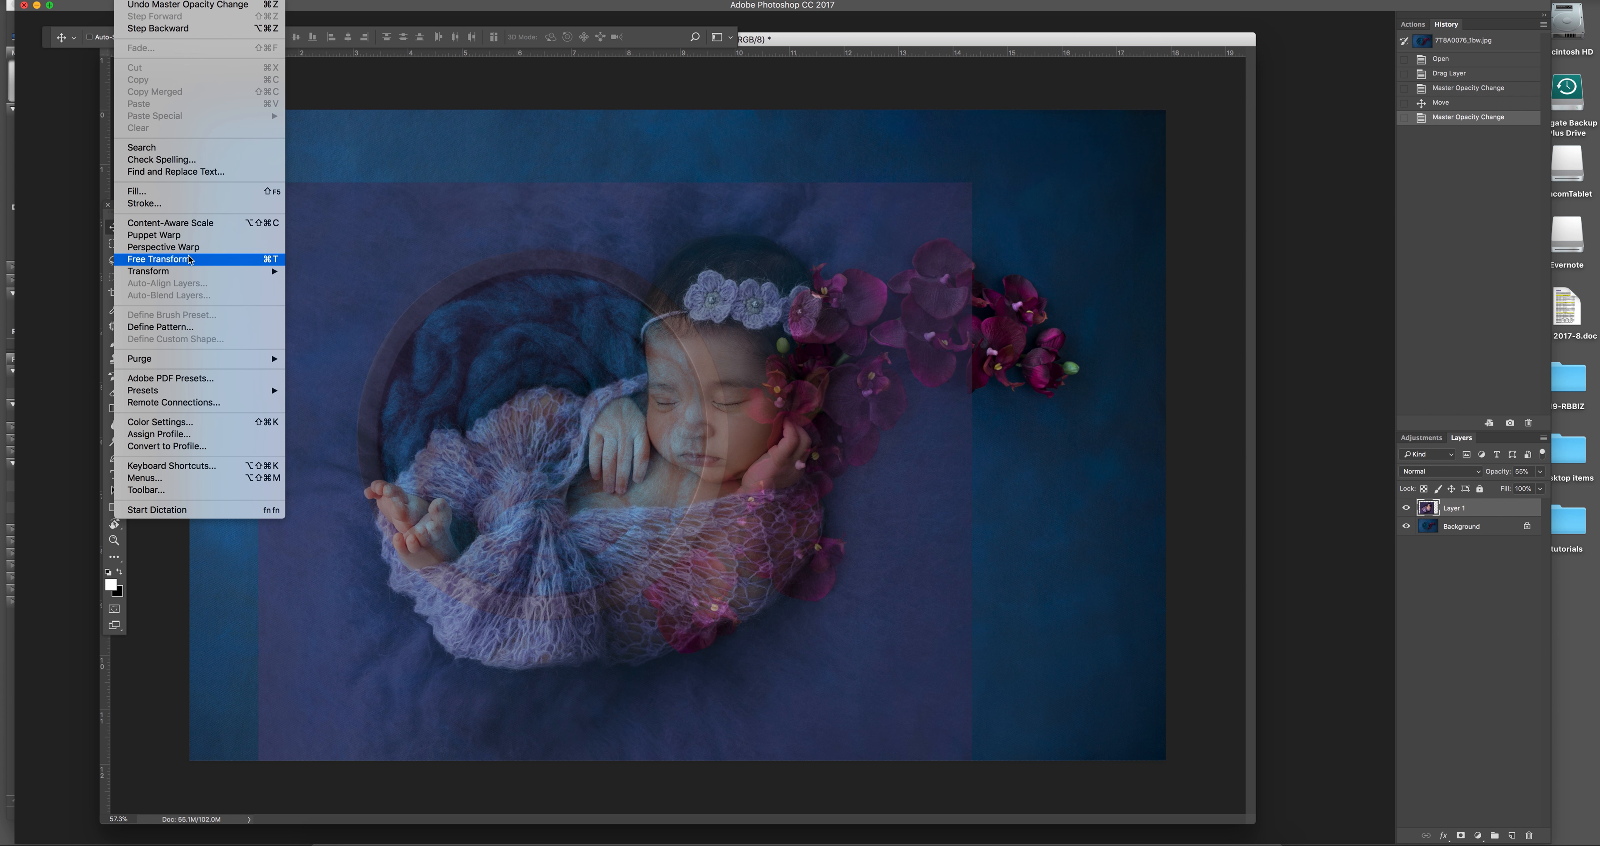
{"action": "mouse_move", "coordinate": [273, 272]}
{"action": "left_click", "coordinate": [331, 297]}
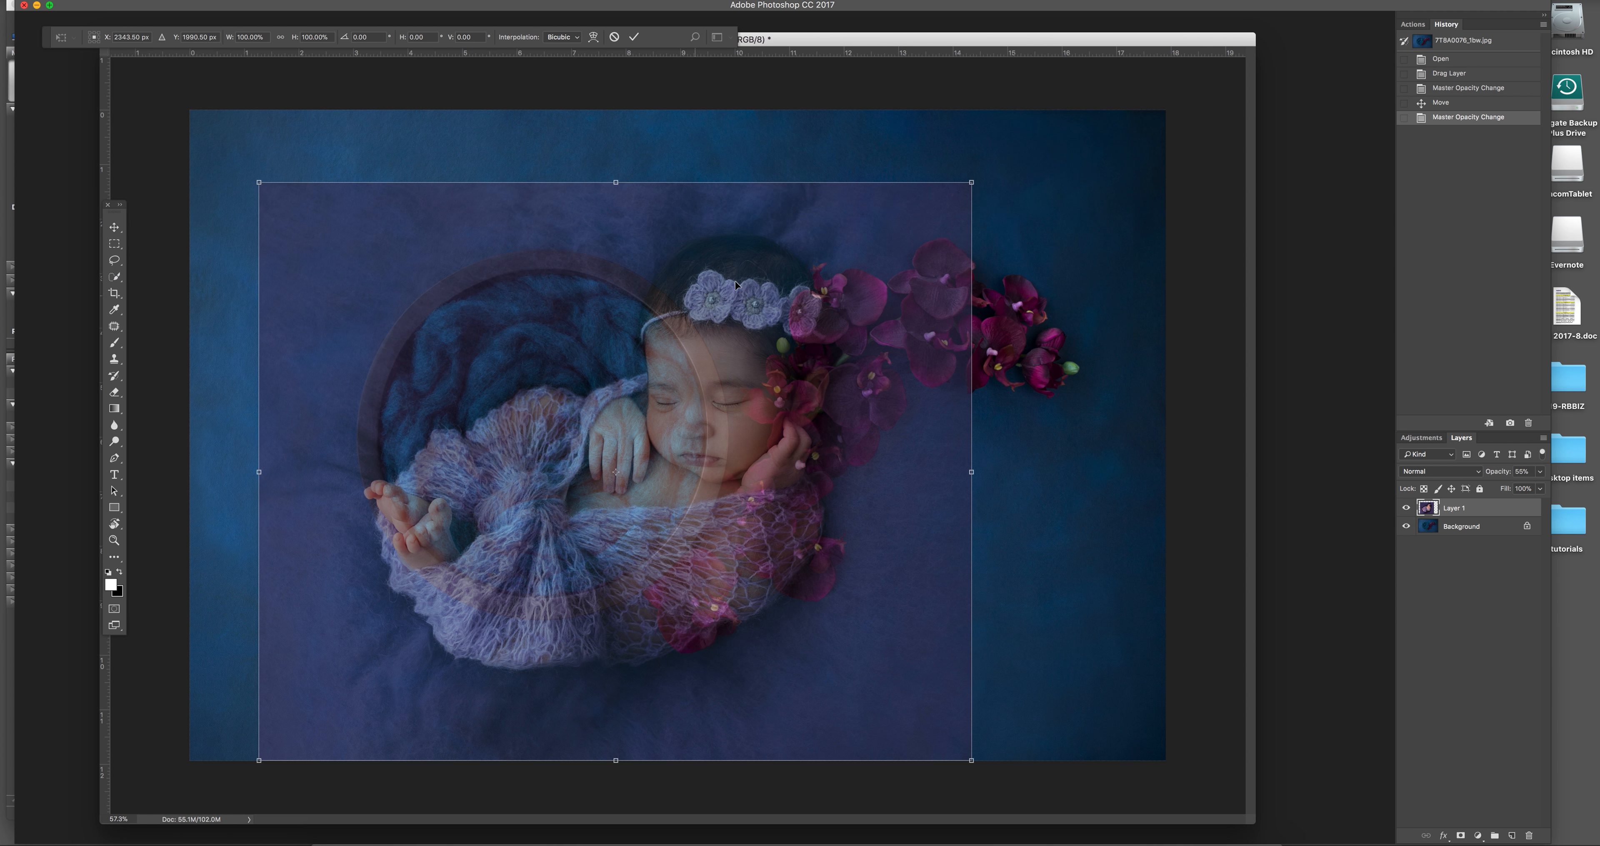
{"action": "left_click_drag", "start_coordinate": [973, 183], "coordinate": [701, 402]}
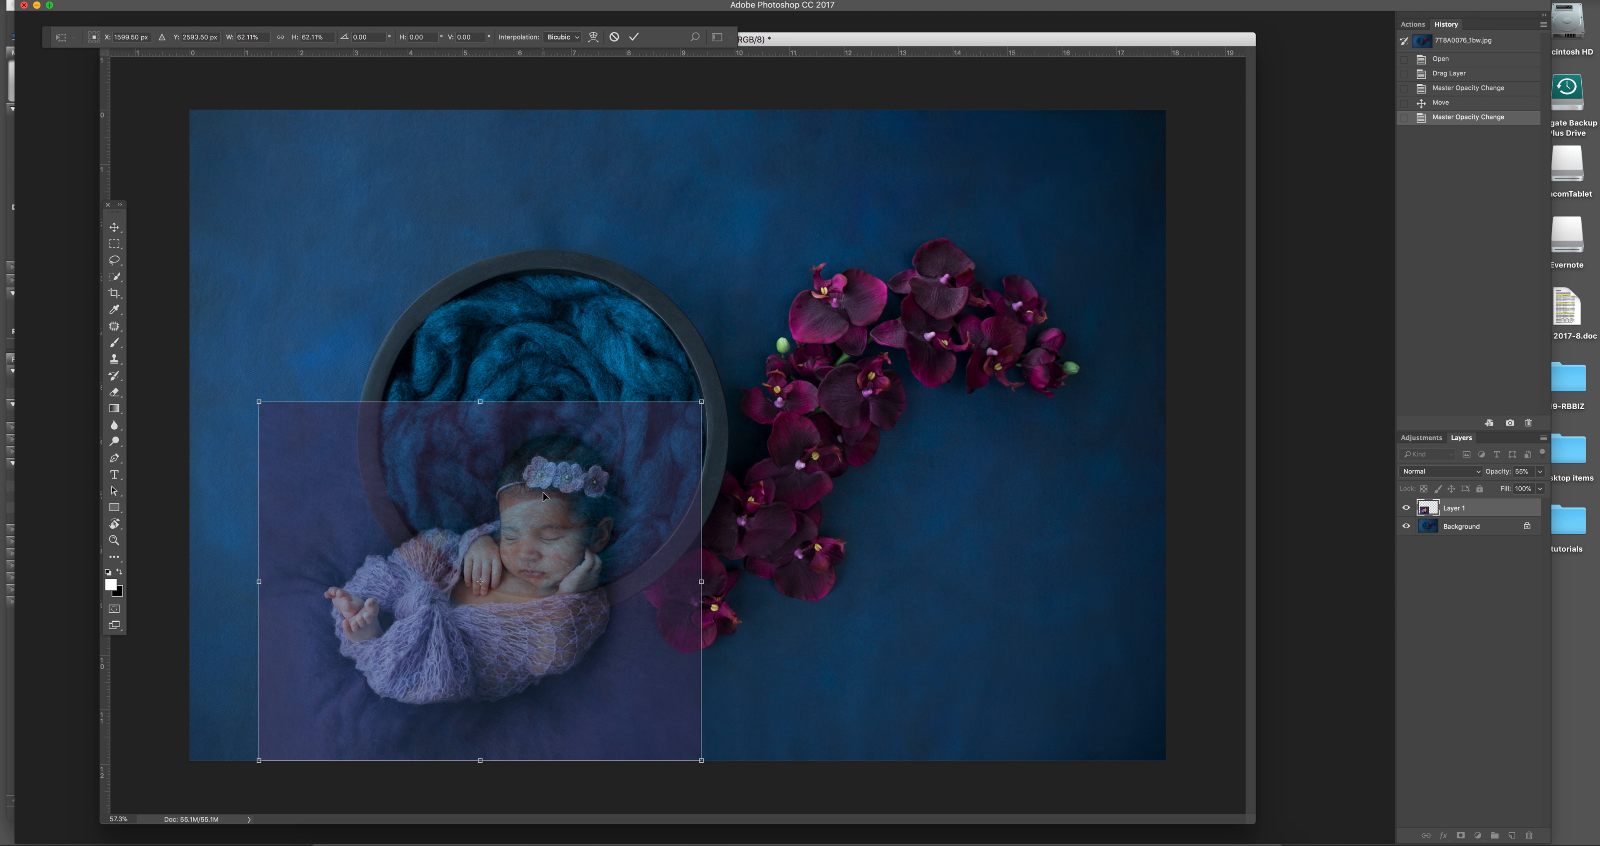
{"action": "left_click_drag", "start_coordinate": [540, 501], "coordinate": [604, 360]}
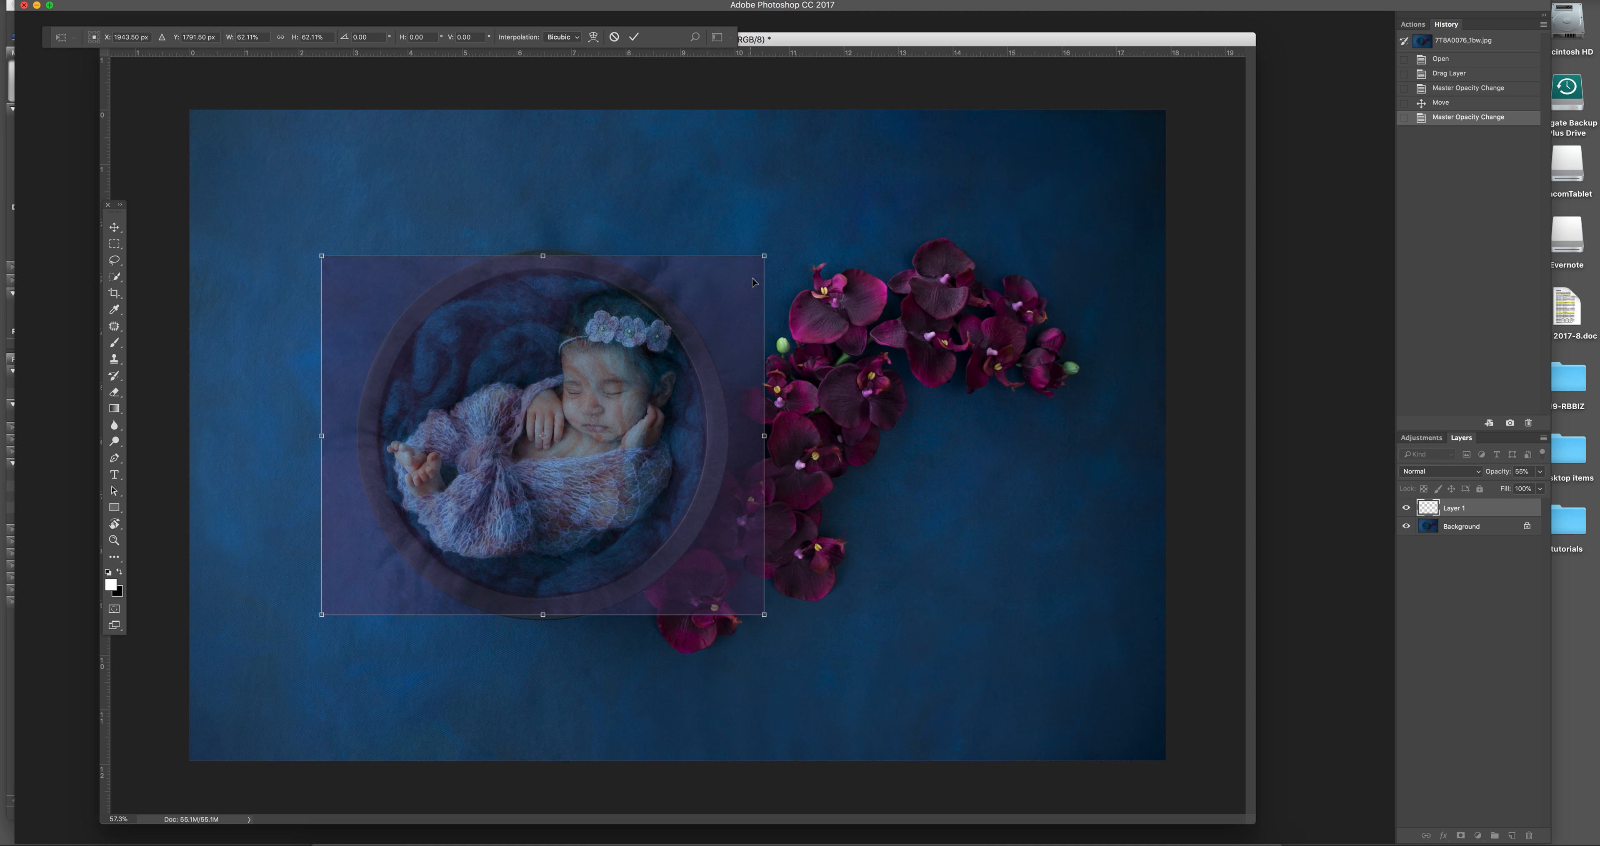
{"action": "left_click_drag", "start_coordinate": [765, 255], "coordinate": [730, 284]}
{"action": "mouse_move", "coordinate": [650, 351]}
{"action": "left_mouse_down"}
{"action": "mouse_move", "coordinate": [667, 337]}
{"action": "mouse_move", "coordinate": [641, 356]}
{"action": "left_mouse_up"}
{"action": "key", "text": "Return"}
Restore the baby layer to 100% opacity and add a black layer mask that hides it.
{"action": "left_click", "coordinate": [1542, 471]}
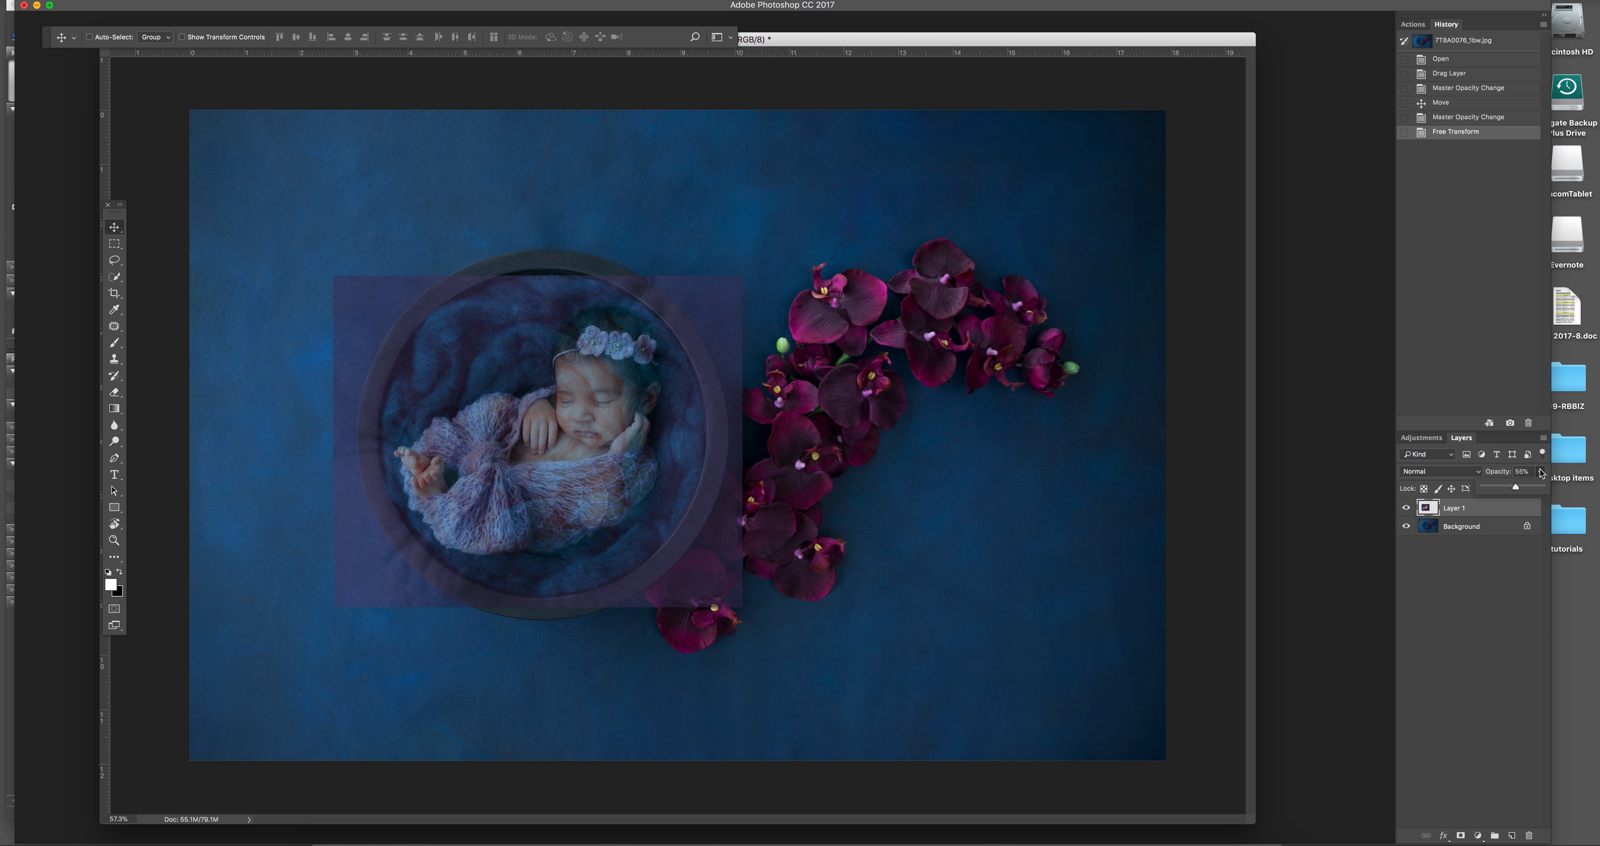
{"action": "left_click_drag", "start_coordinate": [1529, 488], "coordinate": [1549, 488]}
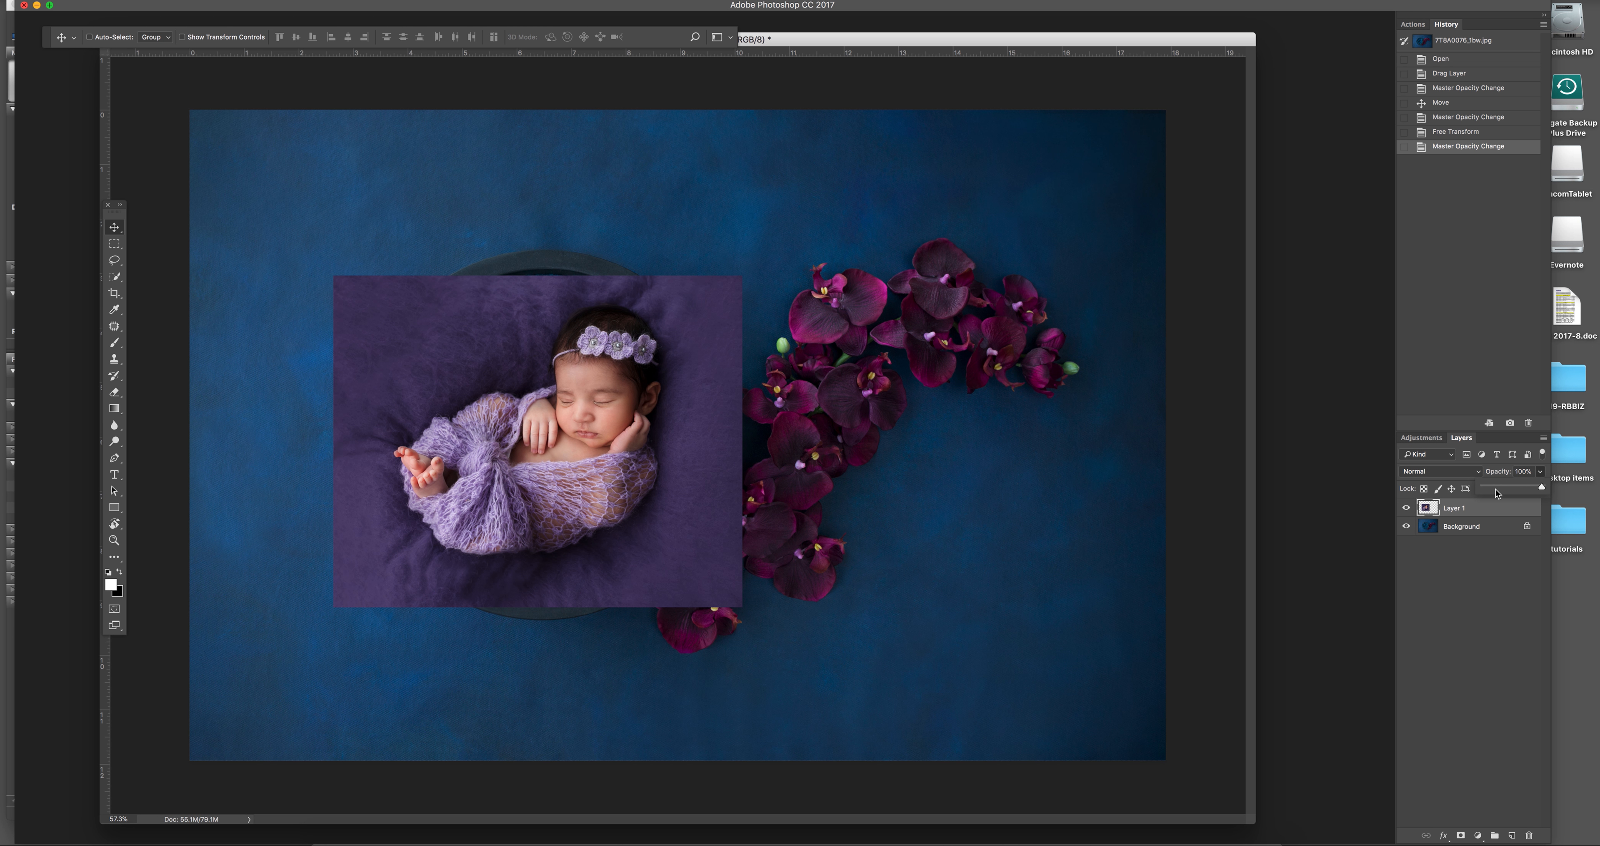
{"action": "left_click", "coordinate": [1462, 836], "text": "alt"}
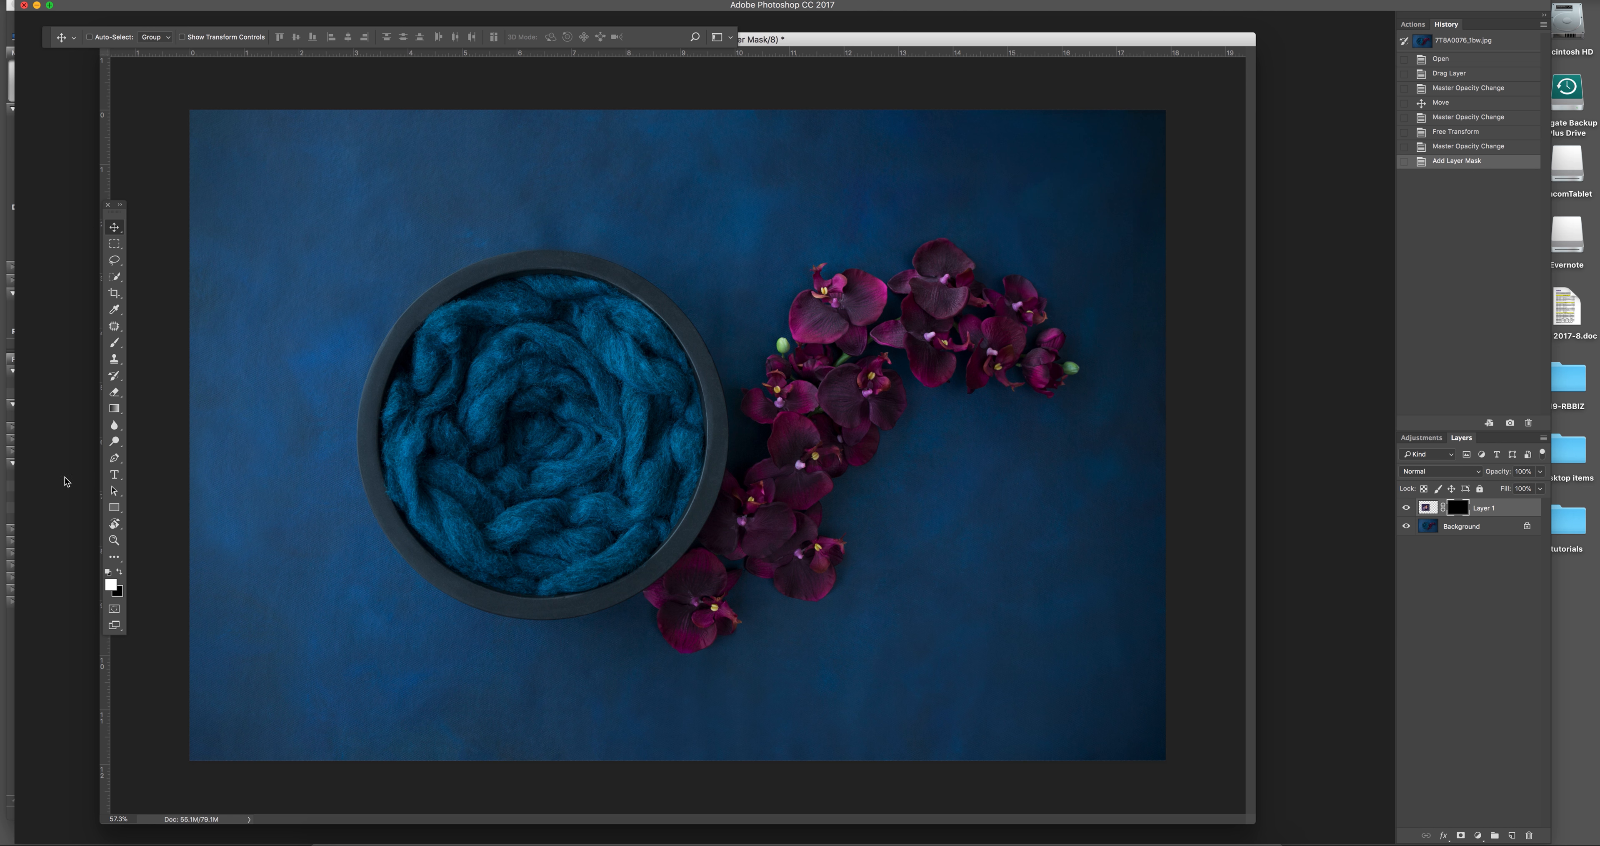
Paint on the mask with a large soft white brush to reveal the baby and purple blanket inside the bowl.
{"action": "left_click", "coordinate": [115, 344]}
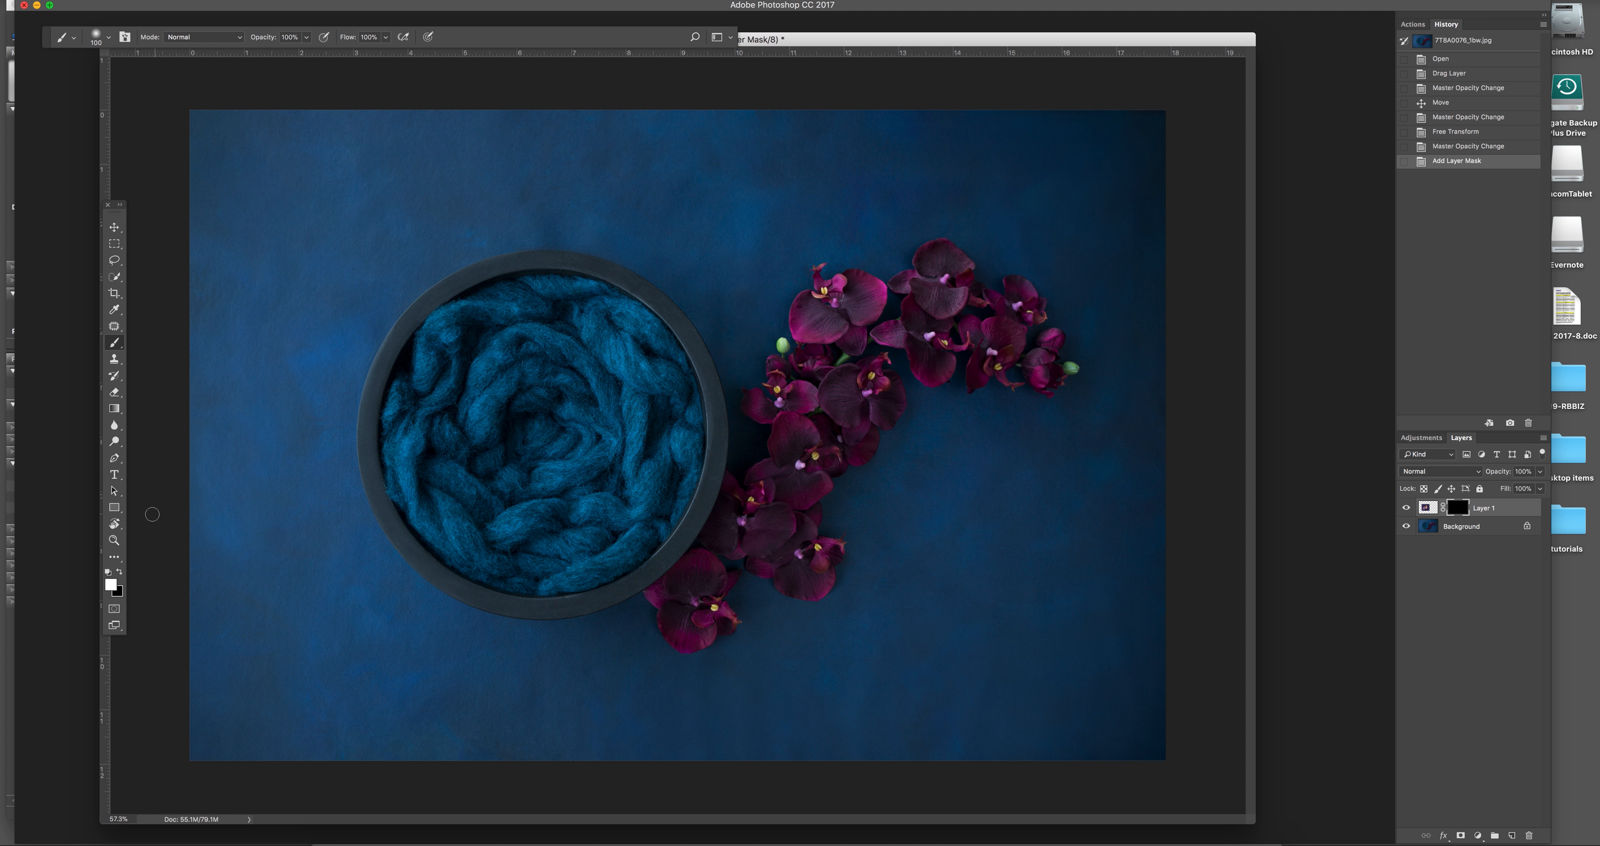
{"action": "left_click", "coordinate": [109, 37]}
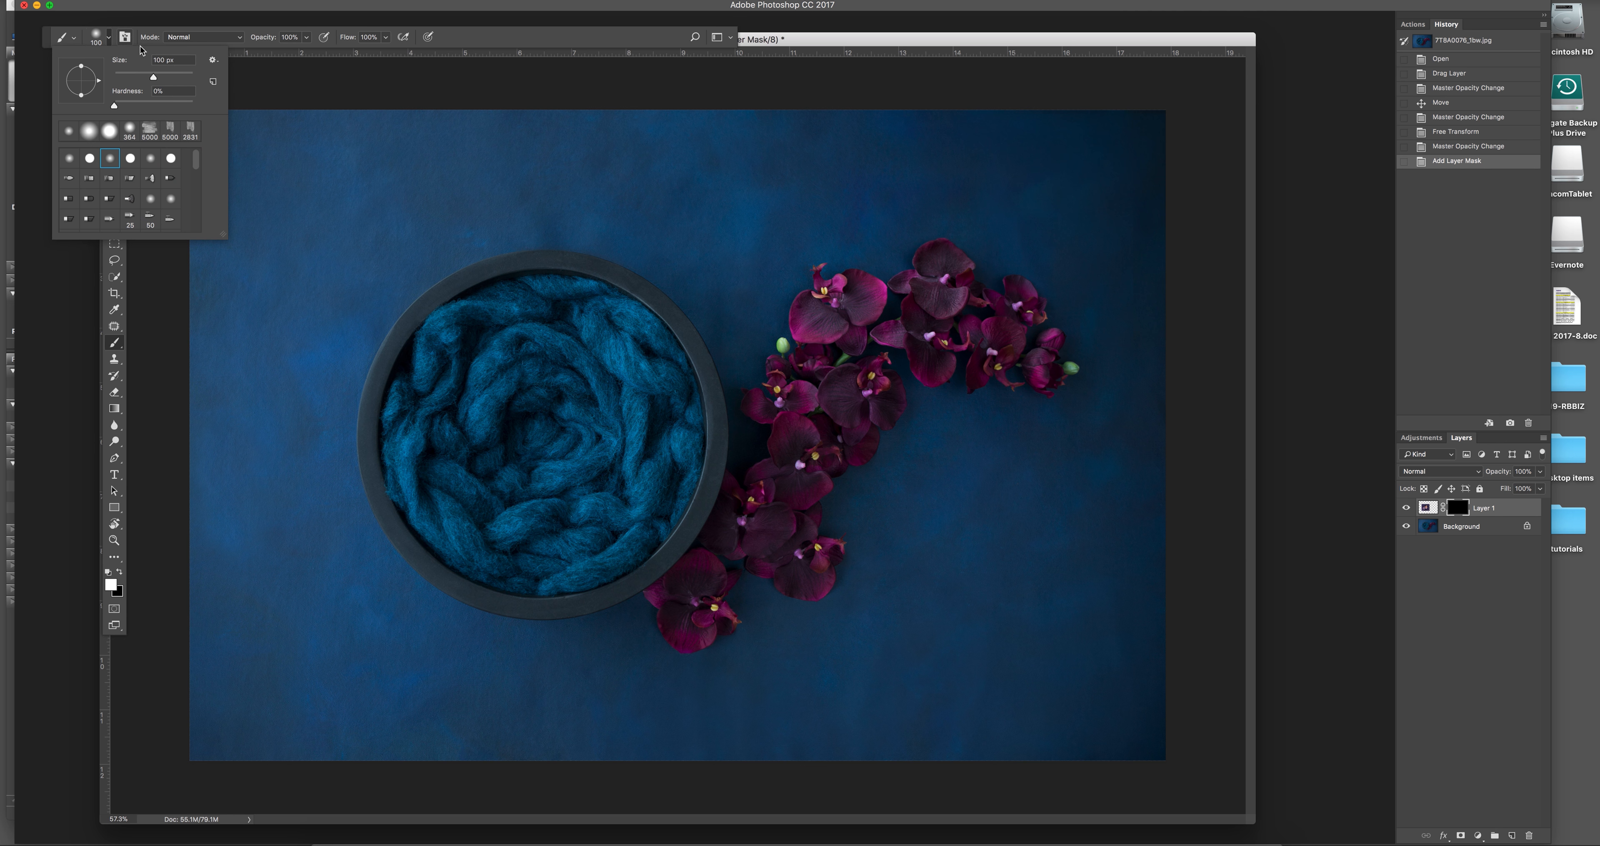
{"action": "left_click", "coordinate": [176, 74]}
{"action": "mouse_move", "coordinate": [481, 343]}
{"action": "left_mouse_down"}
{"action": "mouse_move", "coordinate": [561, 343]}
{"action": "mouse_move", "coordinate": [545, 342]}
{"action": "mouse_move", "coordinate": [562, 366]}
{"action": "mouse_move", "coordinate": [599, 352]}
{"action": "mouse_move", "coordinate": [586, 359]}
{"action": "mouse_move", "coordinate": [571, 321]}
{"action": "mouse_move", "coordinate": [598, 323]}
{"action": "mouse_move", "coordinate": [652, 355]}
{"action": "mouse_move", "coordinate": [658, 392]}
{"action": "mouse_move", "coordinate": [655, 417]}
{"action": "mouse_move", "coordinate": [628, 407]}
{"action": "mouse_move", "coordinate": [603, 370]}
{"action": "mouse_move", "coordinate": [528, 427]}
{"action": "mouse_move", "coordinate": [483, 387]}
{"action": "mouse_move", "coordinate": [481, 424]}
{"action": "mouse_move", "coordinate": [498, 380]}
{"action": "mouse_move", "coordinate": [469, 399]}
{"action": "mouse_move", "coordinate": [462, 376]}
{"action": "mouse_move", "coordinate": [445, 419]}
{"action": "mouse_move", "coordinate": [451, 407]}
{"action": "mouse_move", "coordinate": [430, 417]}
{"action": "mouse_move", "coordinate": [449, 428]}
{"action": "mouse_move", "coordinate": [418, 451]}
{"action": "mouse_move", "coordinate": [423, 487]}
{"action": "mouse_move", "coordinate": [480, 538]}
{"action": "mouse_move", "coordinate": [595, 552]}
{"action": "mouse_move", "coordinate": [488, 544]}
{"action": "mouse_move", "coordinate": [498, 552]}
{"action": "mouse_move", "coordinate": [446, 483]}
{"action": "mouse_move", "coordinate": [557, 446]}
{"action": "mouse_move", "coordinate": [555, 497]}
{"action": "mouse_move", "coordinate": [582, 504]}
{"action": "mouse_move", "coordinate": [611, 475]}
{"action": "mouse_move", "coordinate": [646, 490]}
{"action": "mouse_move", "coordinate": [622, 435]}
{"action": "mouse_move", "coordinate": [610, 494]}
{"action": "mouse_move", "coordinate": [624, 522]}
{"action": "mouse_move", "coordinate": [652, 509]}
{"action": "mouse_move", "coordinate": [662, 454]}
{"action": "left_mouse_up"}
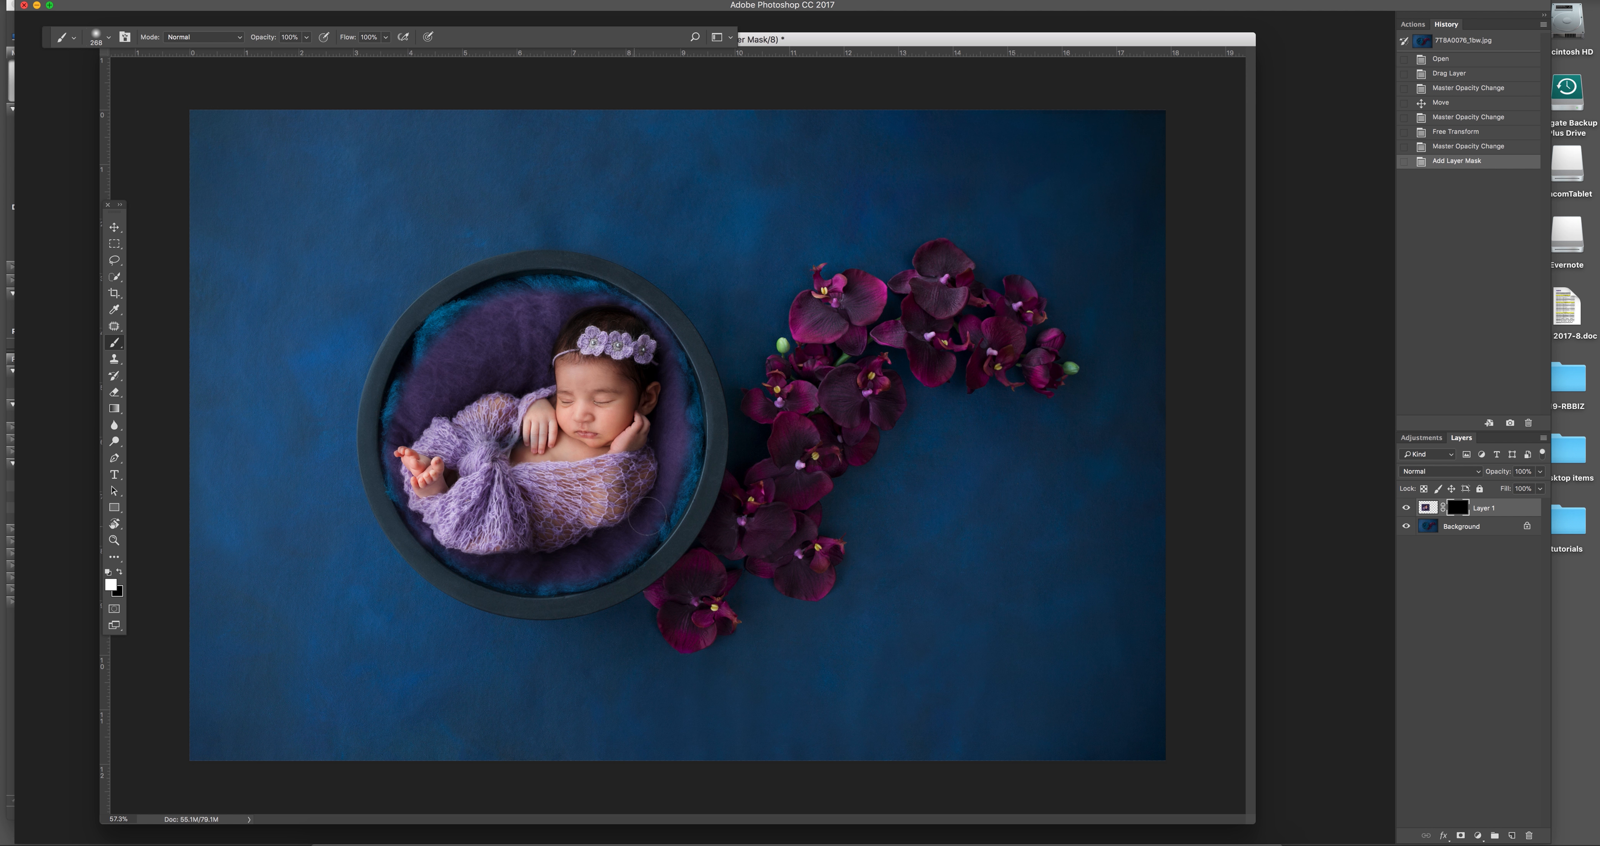
{"action": "left_click", "coordinate": [673, 428]}
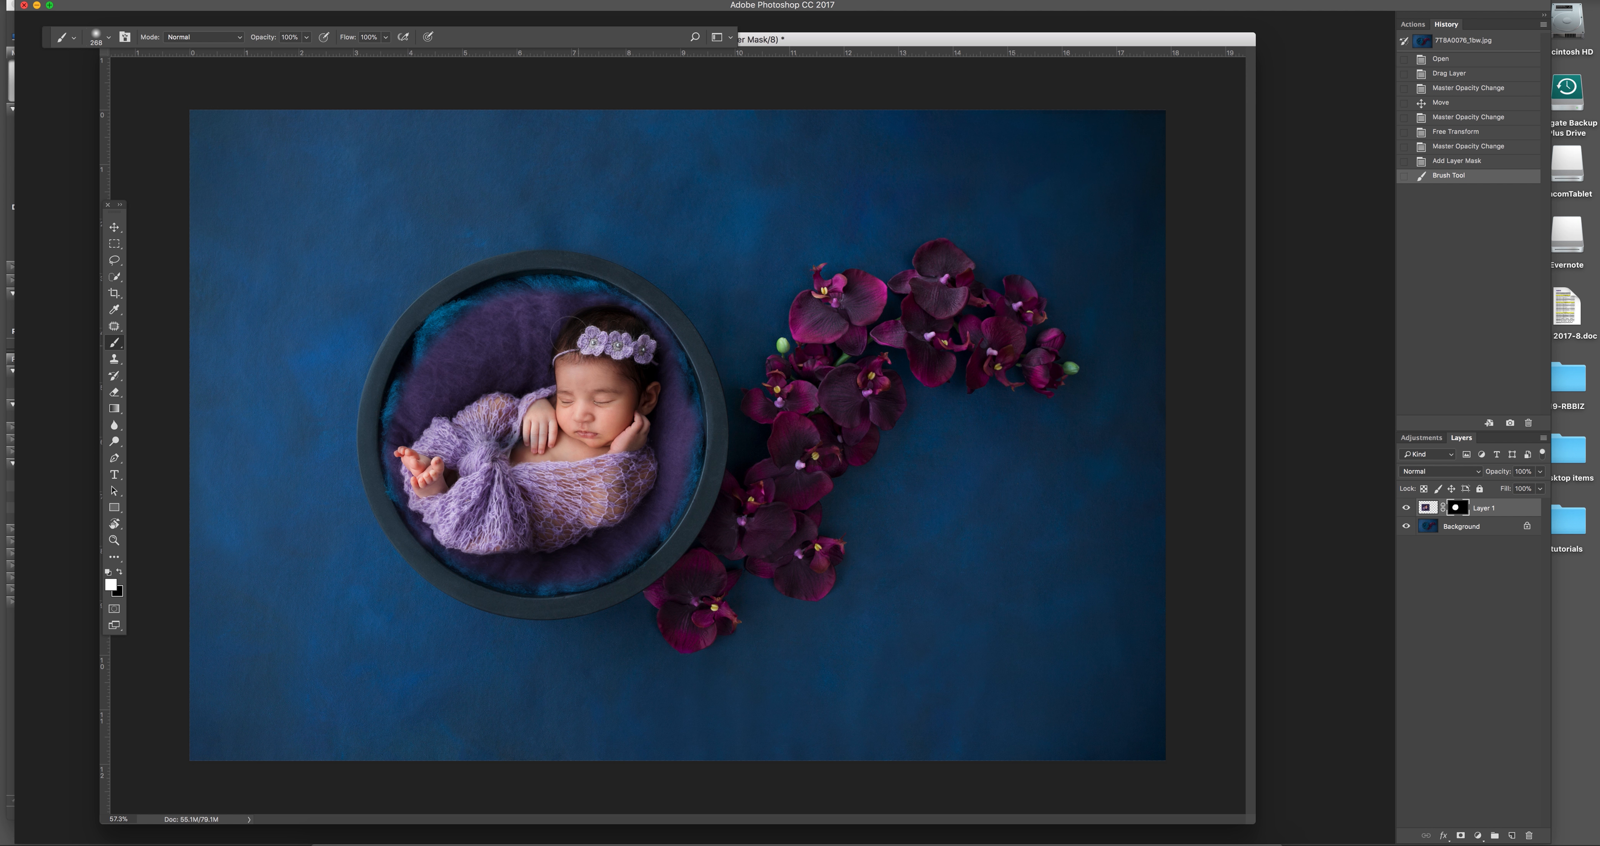
Reveal more purple blanket beside the baby's feet along the bowl's inner edge, using a 41 px brush at 42% hardness.
{"action": "left_click", "coordinate": [114, 538]}
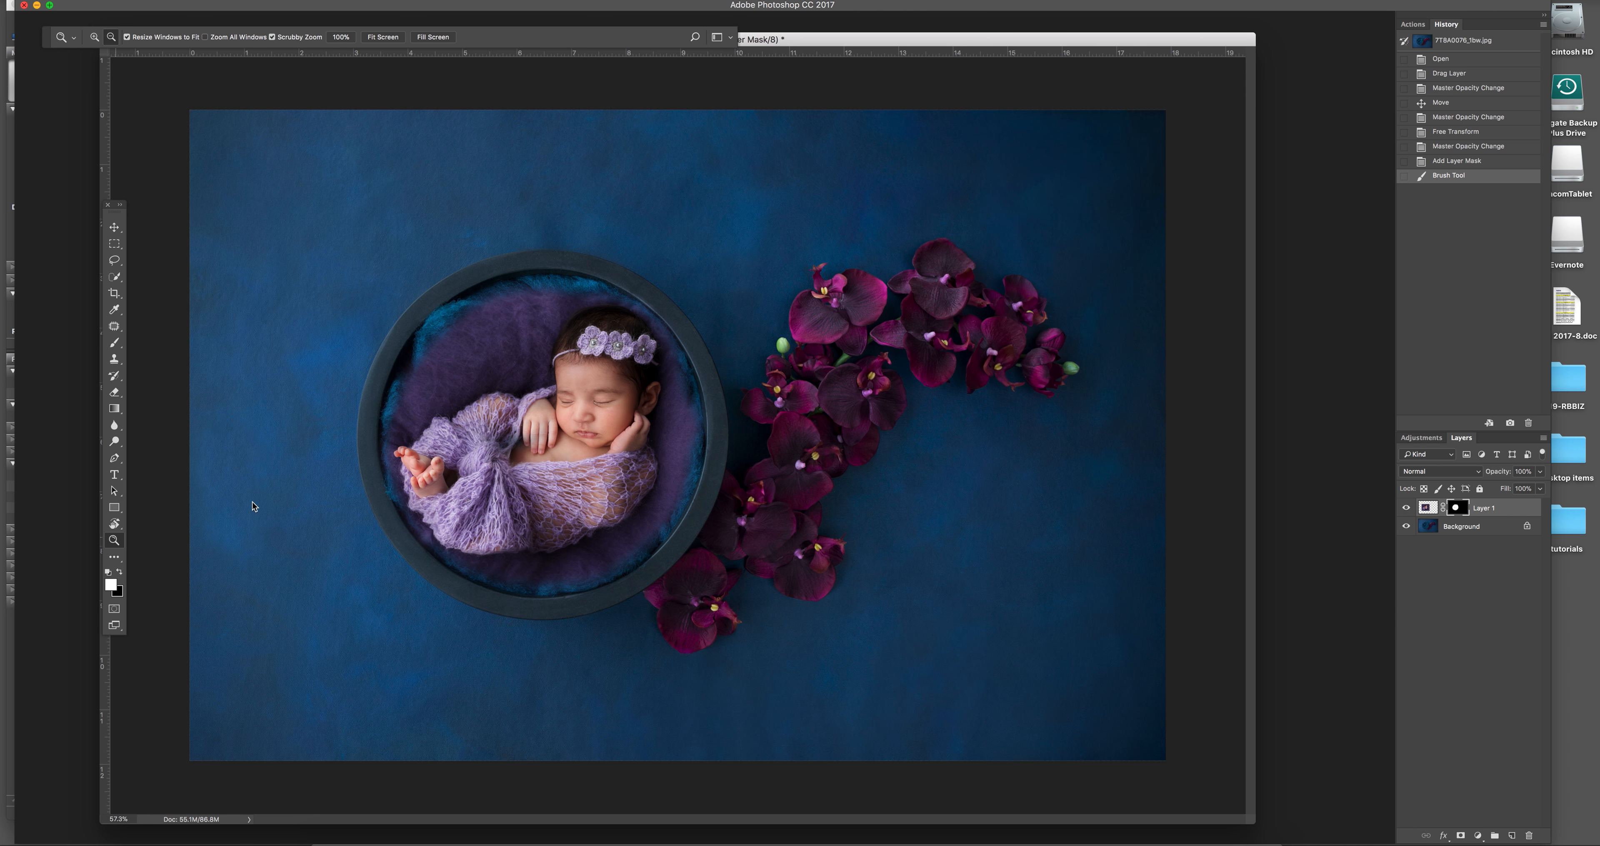
{"action": "left_click_drag", "start_coordinate": [398, 451], "coordinate": [497, 466]}
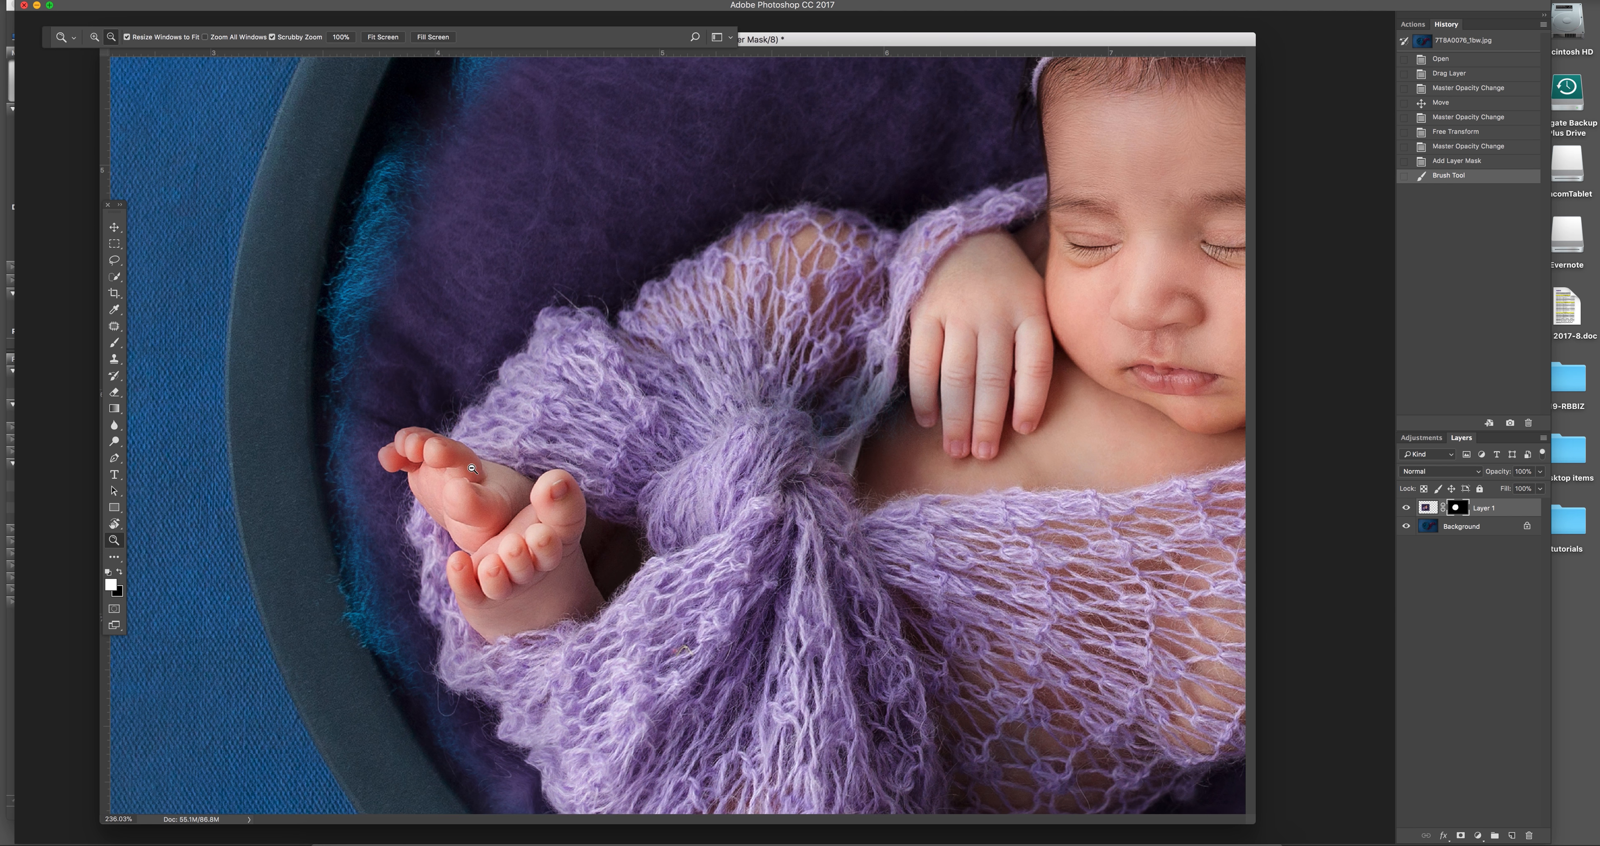
{"action": "left_click", "coordinate": [115, 341]}
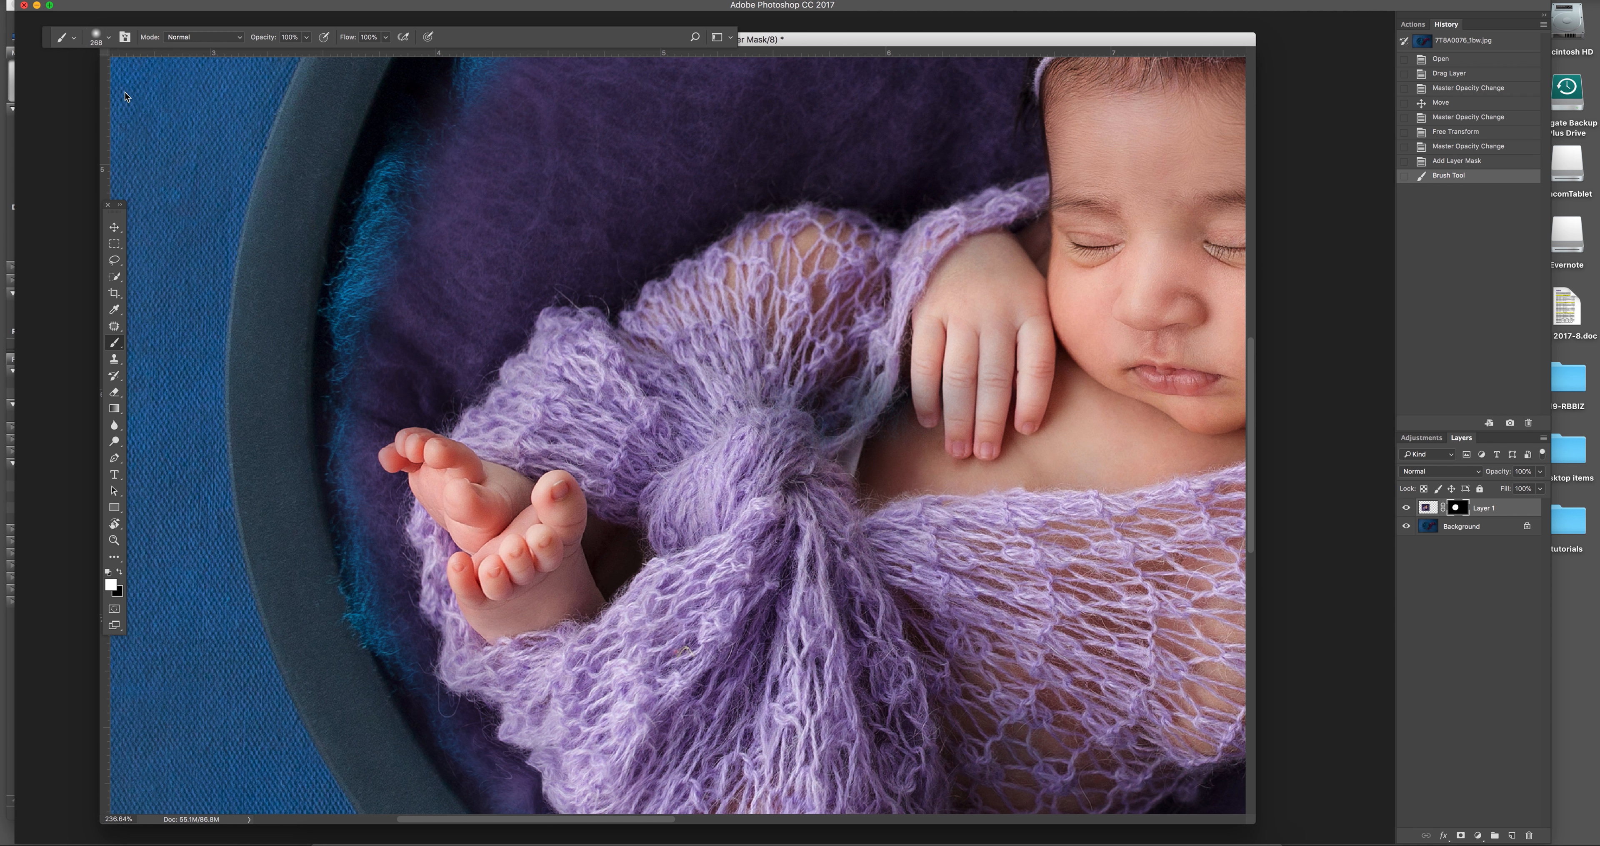
{"action": "left_click", "coordinate": [109, 37]}
{"action": "left_click", "coordinate": [147, 102]}
{"action": "left_click", "coordinate": [130, 74]}
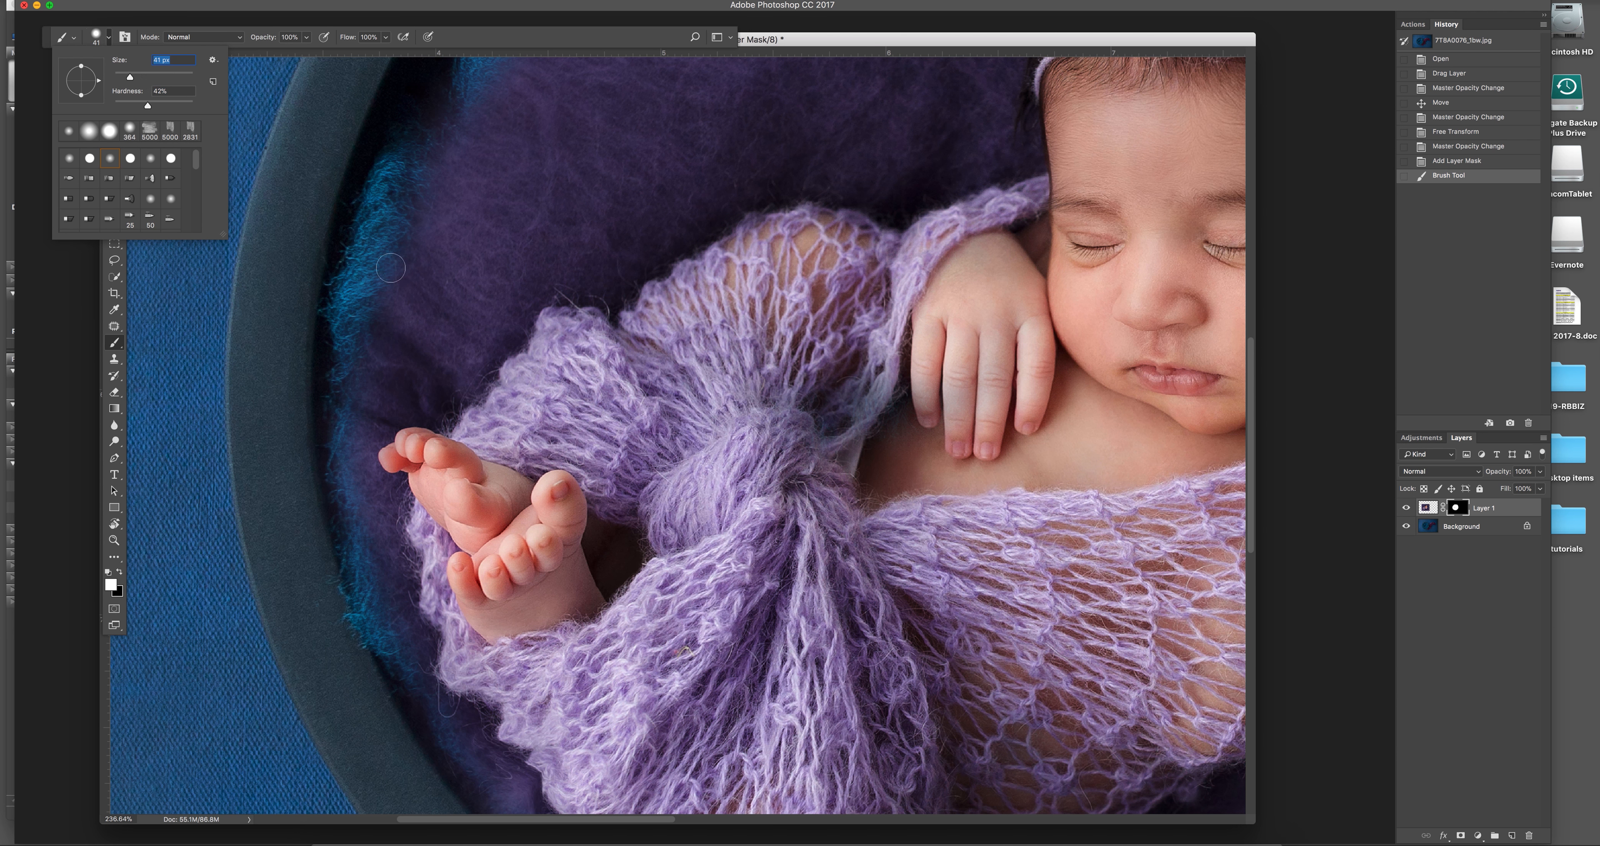
{"action": "mouse_move", "coordinate": [390, 284]}
{"action": "left_mouse_down"}
{"action": "mouse_move", "coordinate": [392, 268]}
{"action": "mouse_move", "coordinate": [343, 303]}
{"action": "mouse_move", "coordinate": [370, 331]}
{"action": "mouse_move", "coordinate": [348, 323]}
{"action": "mouse_move", "coordinate": [349, 387]}
{"action": "mouse_move", "coordinate": [341, 363]}
{"action": "mouse_move", "coordinate": [362, 580]}
{"action": "mouse_move", "coordinate": [379, 600]}
{"action": "left_mouse_up"}
{"action": "left_click_drag", "start_coordinate": [399, 588], "coordinate": [264, 501]}
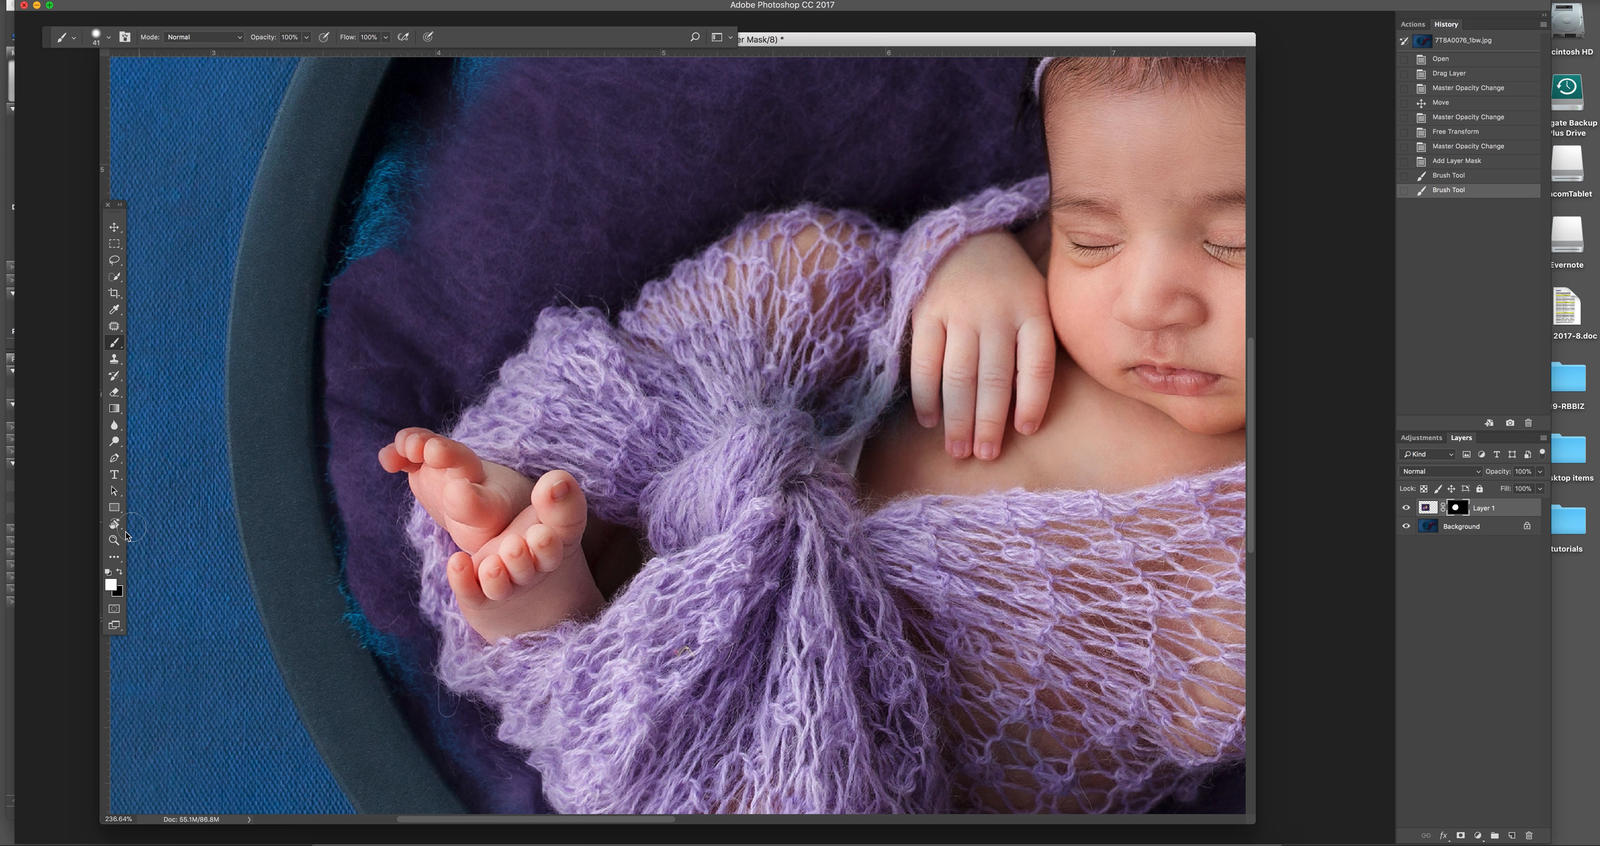
Enlarge the brush to 99 px and paint the remaining blue wool around the bowl's inside purple on the mask.
{"action": "left_click", "coordinate": [112, 544]}
{"action": "left_click_drag", "start_coordinate": [455, 510], "coordinate": [604, 367]}
{"action": "left_click", "coordinate": [115, 342]}
{"action": "left_click", "coordinate": [109, 38]}
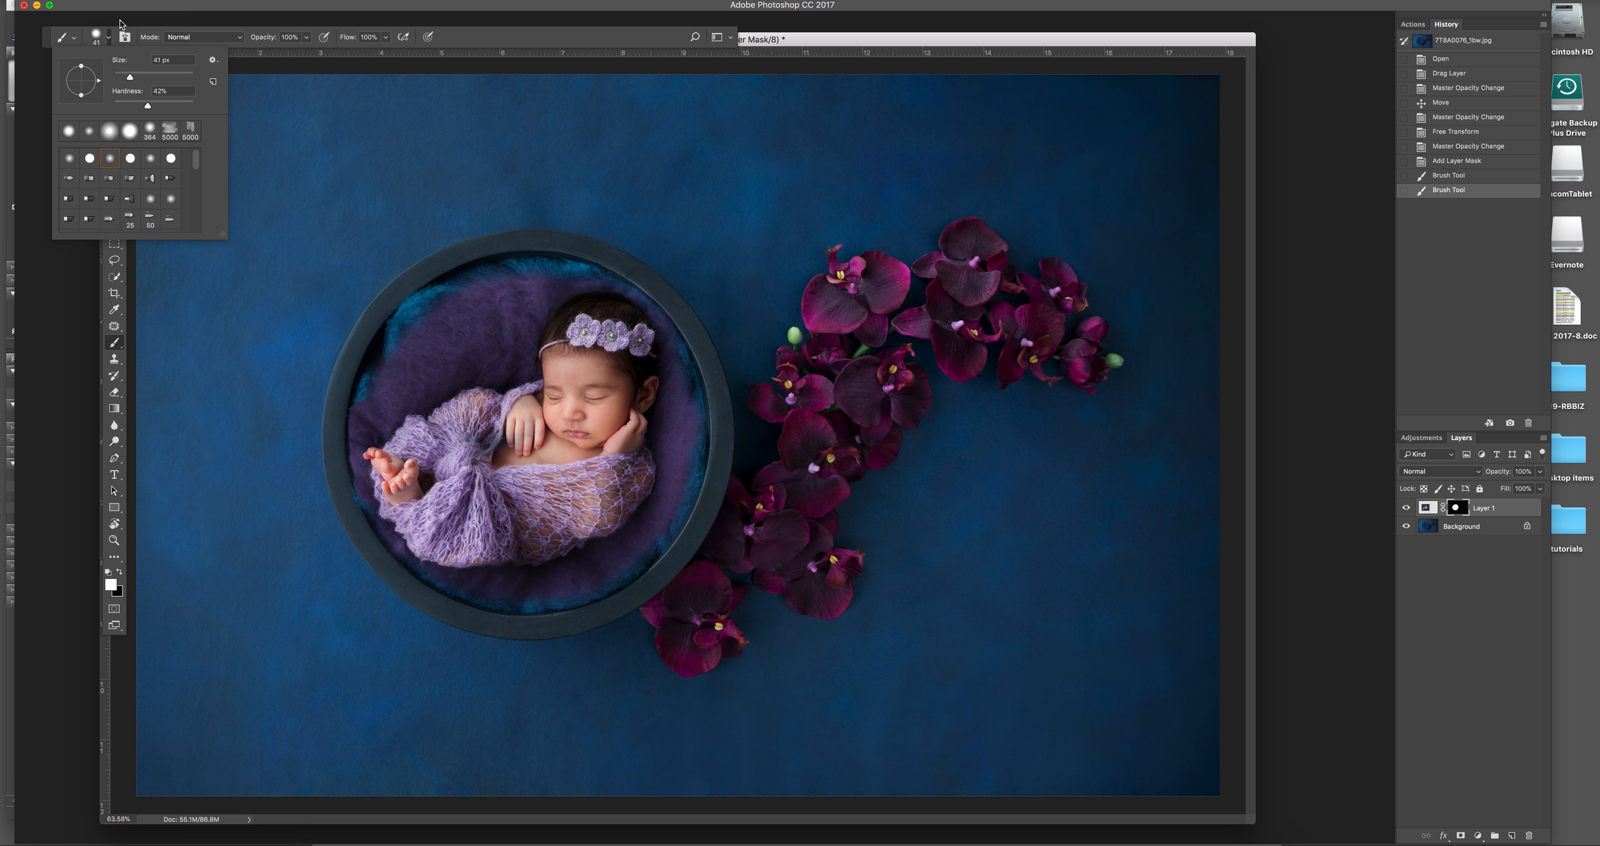
{"action": "key", "text": "Return"}
{"action": "left_click_drag", "start_coordinate": [406, 332], "coordinate": [367, 394]}
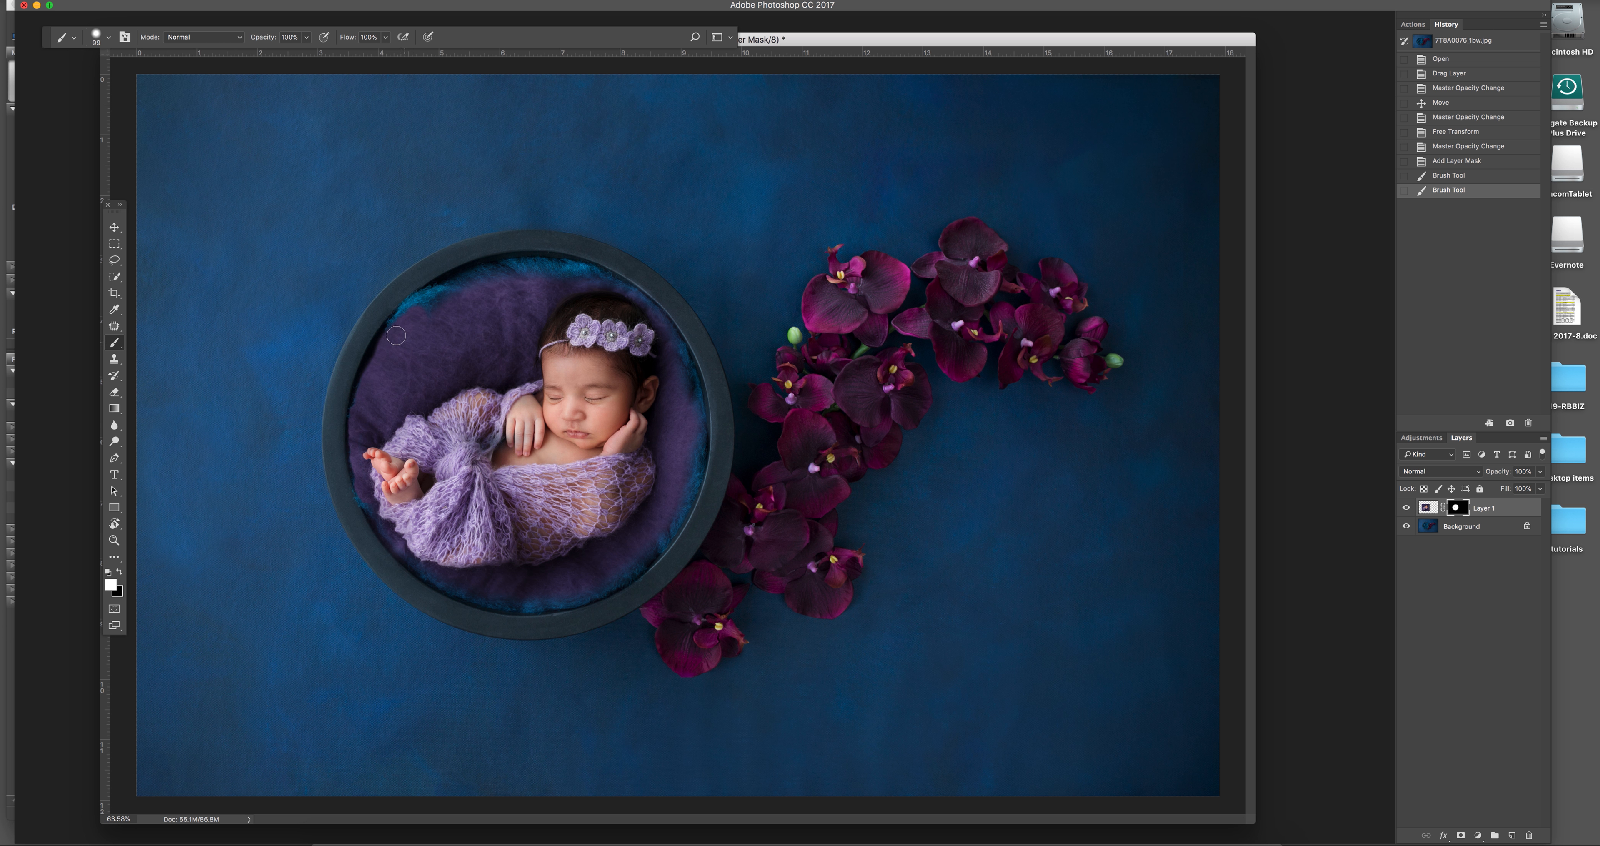
{"action": "mouse_move", "coordinate": [417, 307]}
{"action": "left_mouse_down"}
{"action": "mouse_move", "coordinate": [515, 306]}
{"action": "mouse_move", "coordinate": [473, 286]}
{"action": "mouse_move", "coordinate": [504, 274]}
{"action": "mouse_move", "coordinate": [600, 281]}
{"action": "mouse_move", "coordinate": [685, 403]}
{"action": "left_mouse_up"}
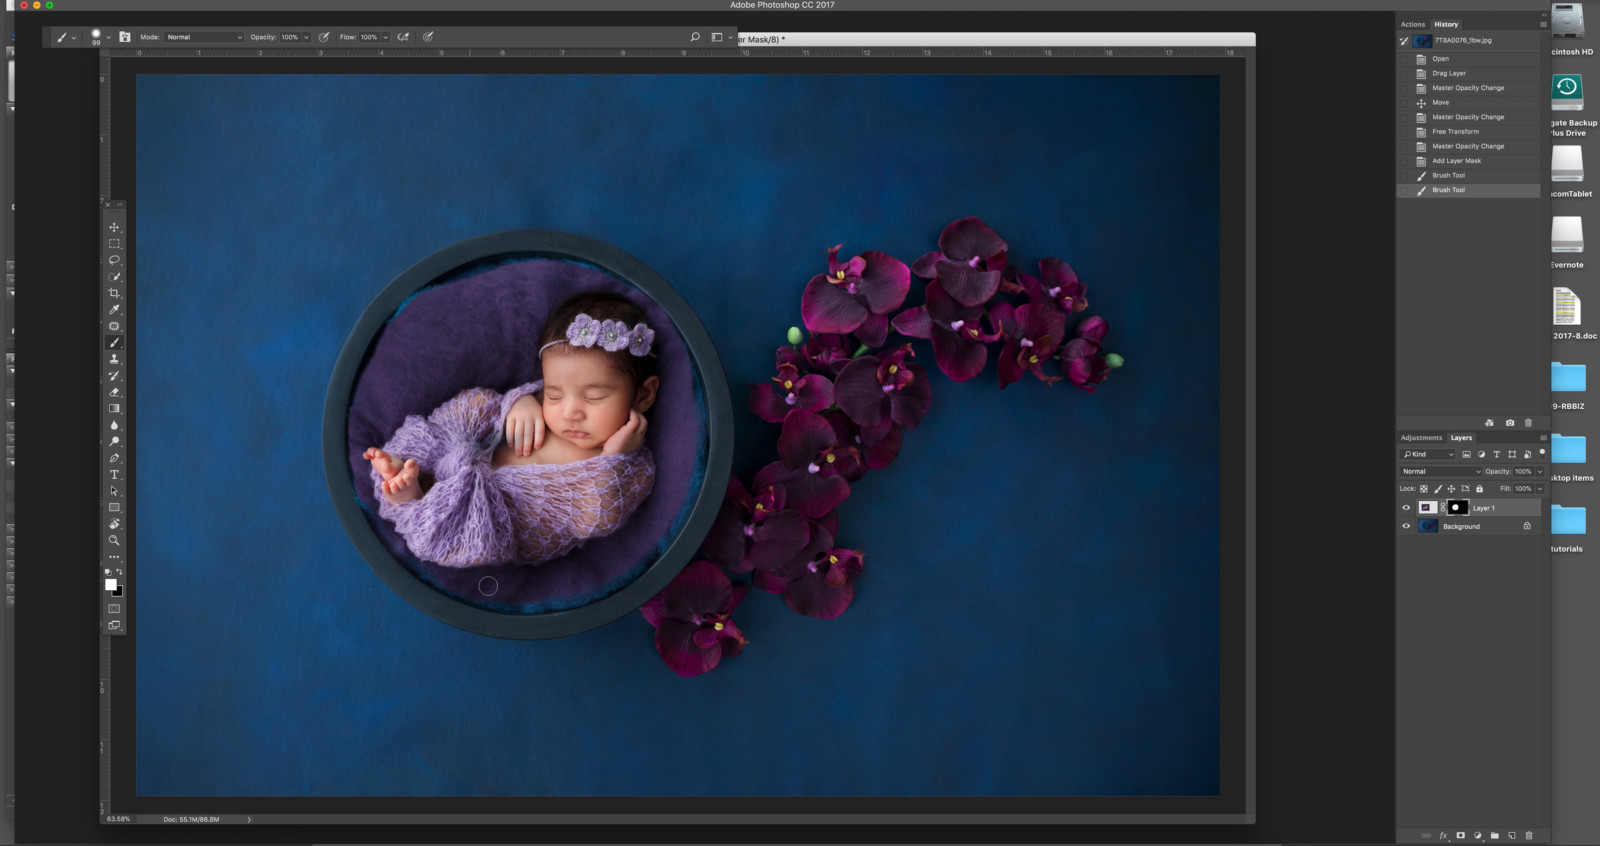
{"action": "left_click", "coordinate": [539, 593]}
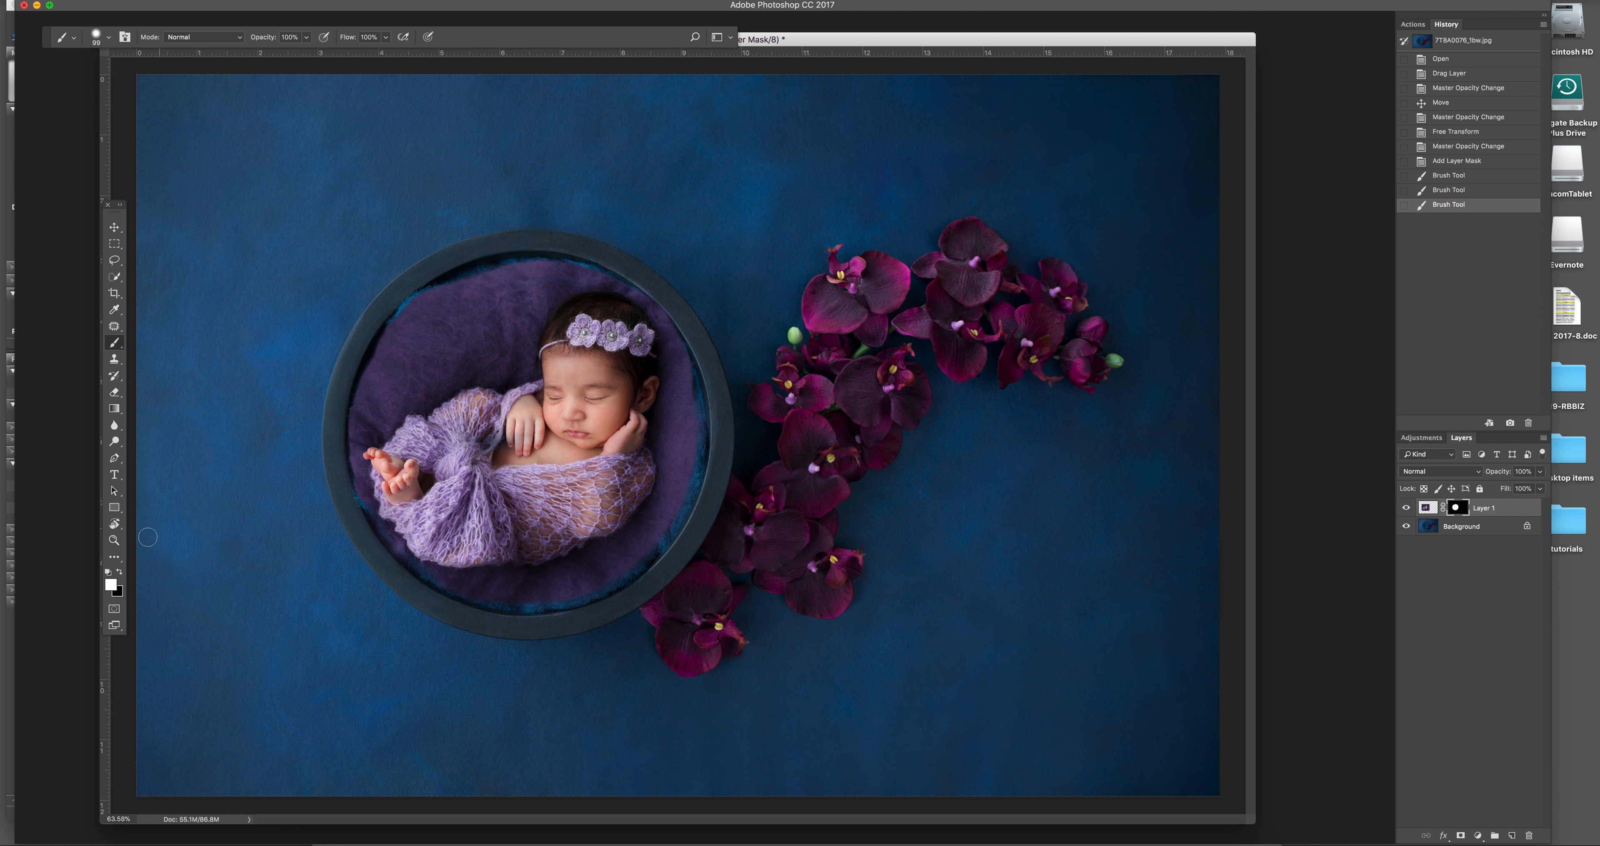
Paint black on the mask along the bowl's inner rim with a 444 px brush at 0% hardness, bringing back the blue wool.
{"action": "left_click", "coordinate": [120, 574]}
{"action": "left_click", "coordinate": [109, 37]}
{"action": "left_click", "coordinate": [115, 106]}
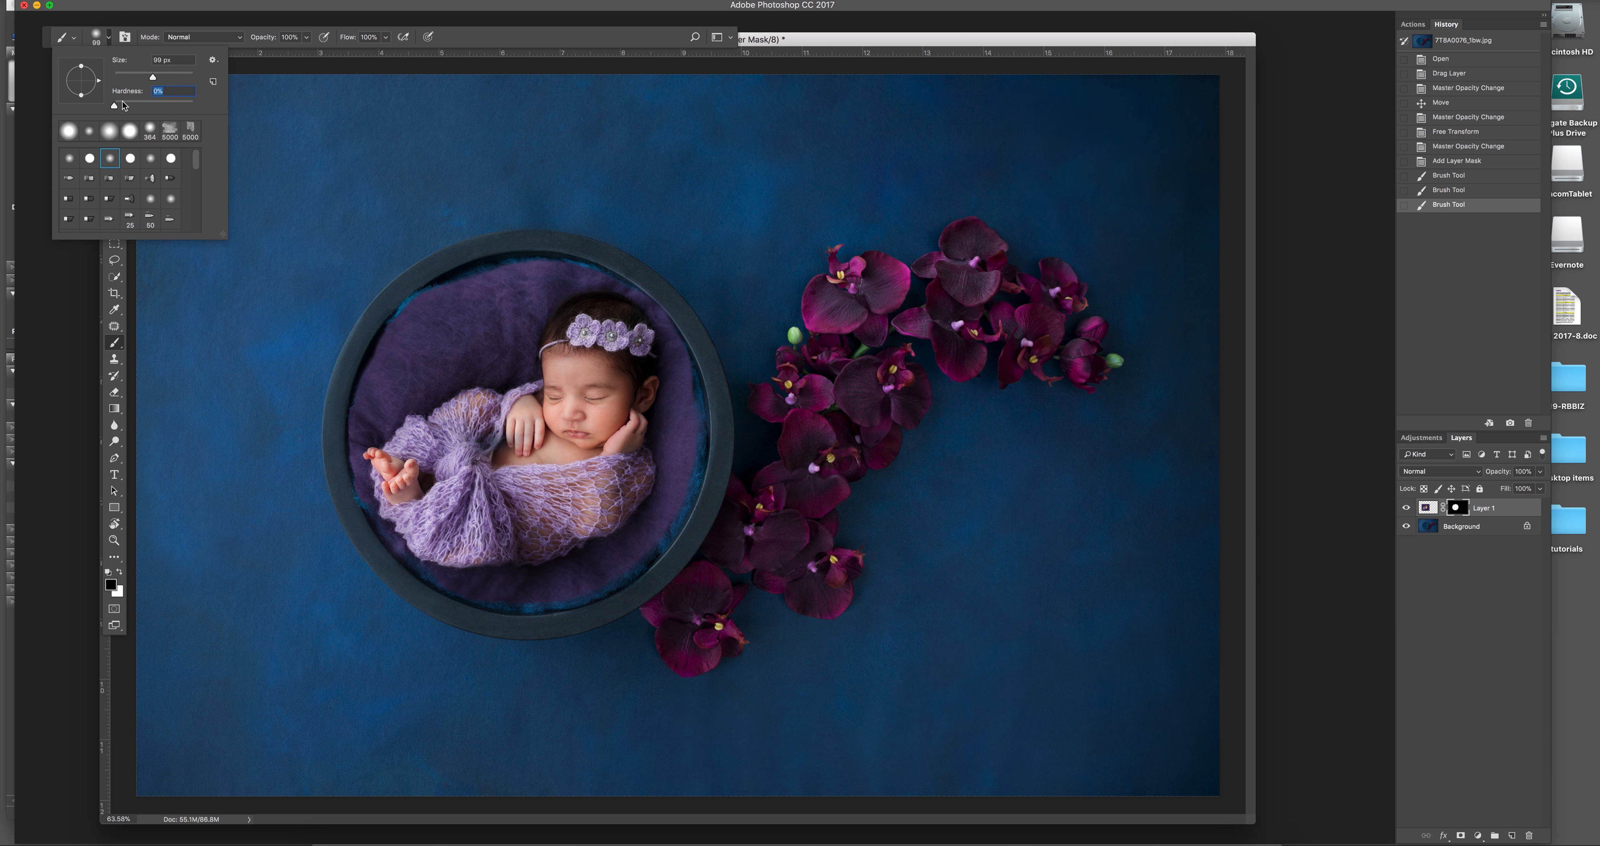
{"action": "left_click", "coordinate": [184, 75]}
{"action": "left_click_drag", "start_coordinate": [408, 261], "coordinate": [309, 386]}
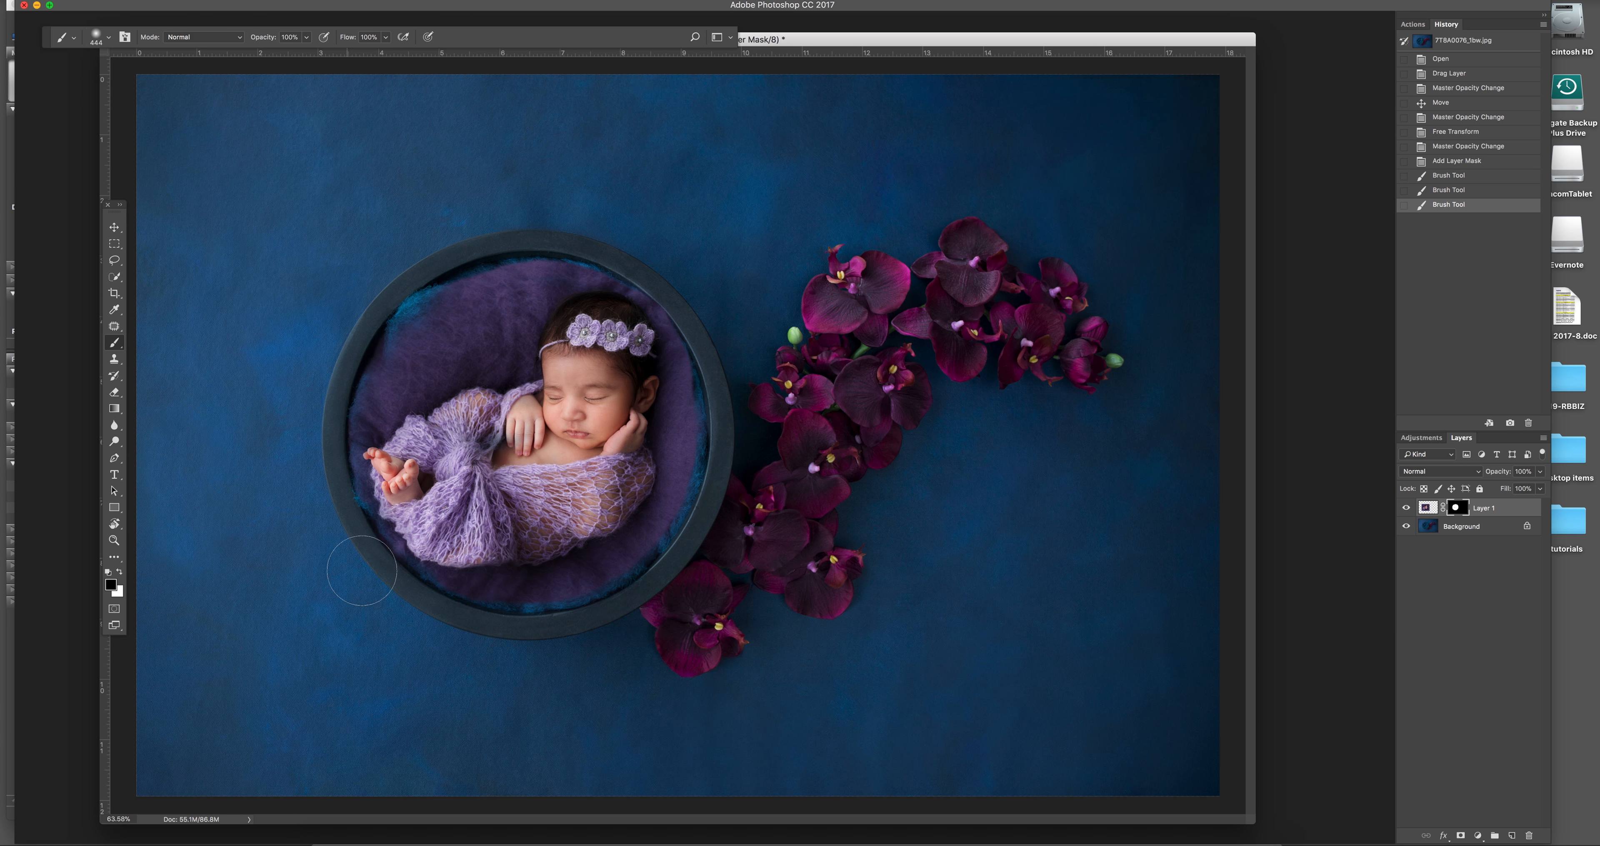
{"action": "mouse_move", "coordinate": [737, 502]}
{"action": "left_mouse_down"}
{"action": "mouse_move", "coordinate": [721, 372]}
{"action": "mouse_move", "coordinate": [678, 264]}
{"action": "mouse_move", "coordinate": [553, 239]}
{"action": "mouse_move", "coordinate": [325, 259]}
{"action": "left_mouse_up"}
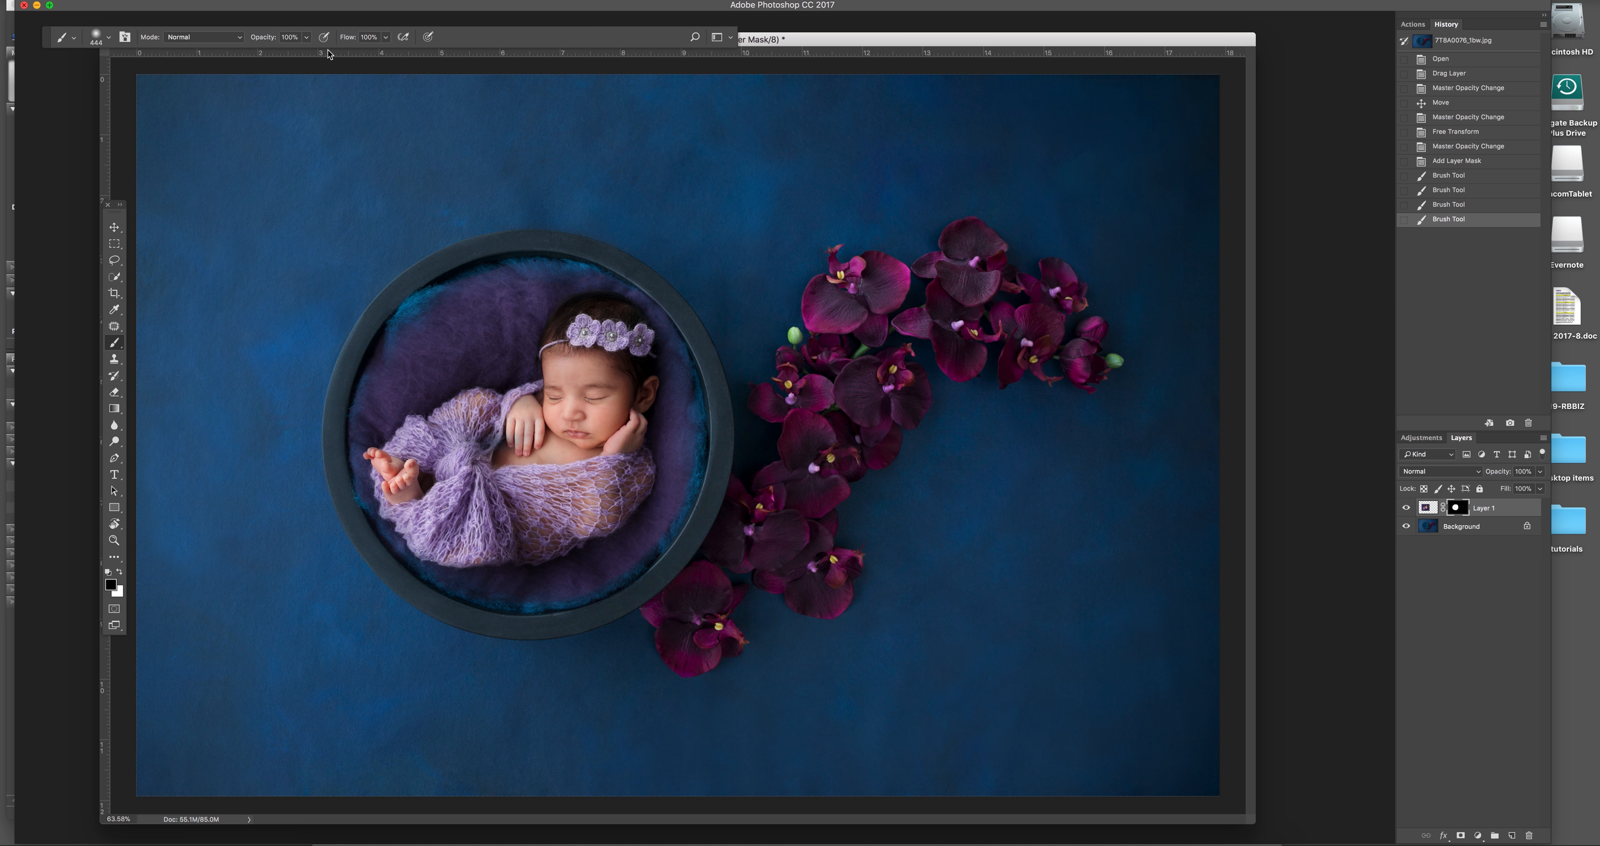
Lower the brush opacity to 24% and blend more blue wool into the purple around the bowl's inner edge.
{"action": "left_click", "coordinate": [306, 38]}
{"action": "left_click_drag", "start_coordinate": [261, 55], "coordinate": [261, 59]}
{"action": "mouse_move", "coordinate": [486, 246]}
{"action": "left_mouse_down"}
{"action": "mouse_move", "coordinate": [463, 287]}
{"action": "mouse_move", "coordinate": [500, 253]}
{"action": "left_mouse_up"}
{"action": "mouse_move", "coordinate": [406, 310]}
{"action": "left_mouse_down"}
{"action": "mouse_move", "coordinate": [370, 343]}
{"action": "mouse_move", "coordinate": [400, 320]}
{"action": "left_mouse_up"}
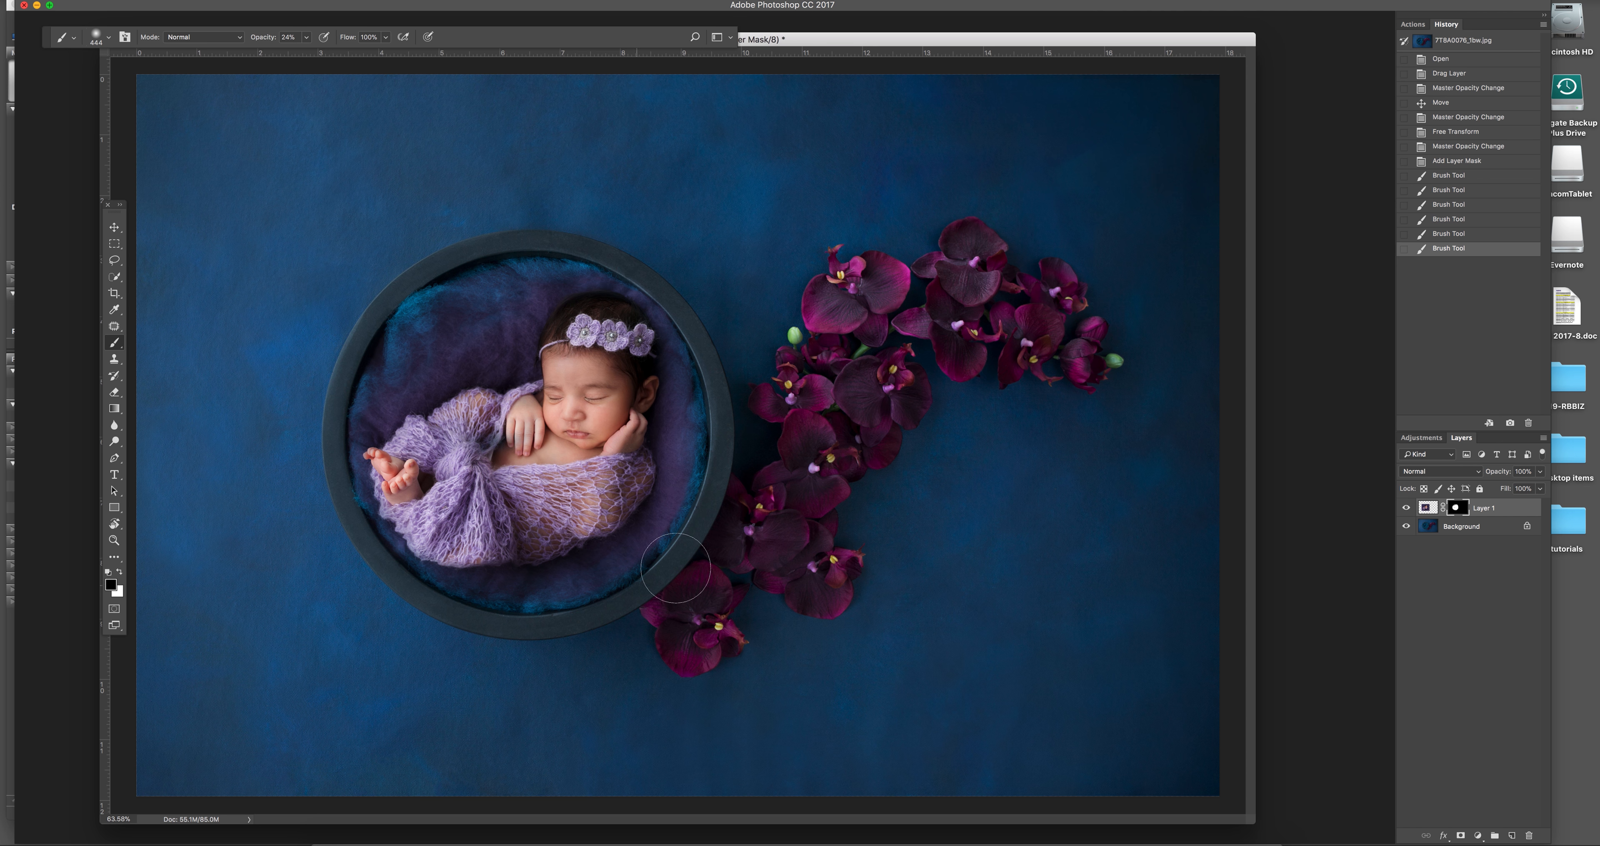
{"action": "left_click", "coordinate": [630, 592]}
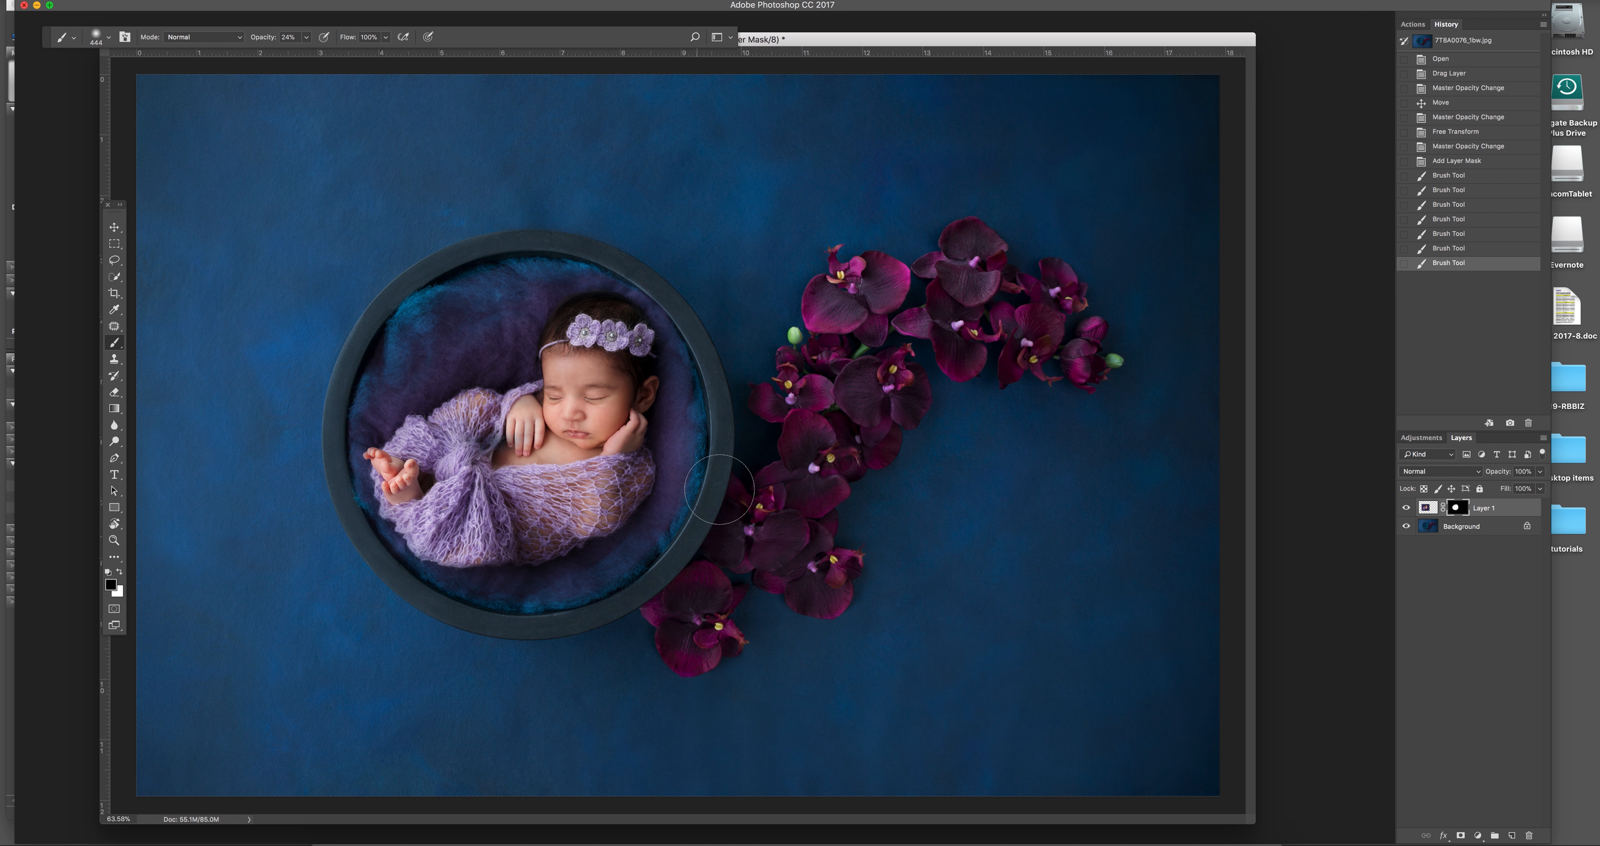
{"action": "mouse_move", "coordinate": [709, 429]}
{"action": "left_mouse_down"}
{"action": "mouse_move", "coordinate": [703, 488]}
{"action": "mouse_move", "coordinate": [717, 479]}
{"action": "mouse_move", "coordinate": [669, 557]}
{"action": "mouse_move", "coordinate": [690, 503]}
{"action": "left_mouse_up"}
Reduce the brush size and paint blue wool back on the mask between the baby's feet and the bowl's rim.
{"action": "left_click", "coordinate": [114, 540]}
{"action": "left_click_drag", "start_coordinate": [521, 532], "coordinate": [551, 524]}
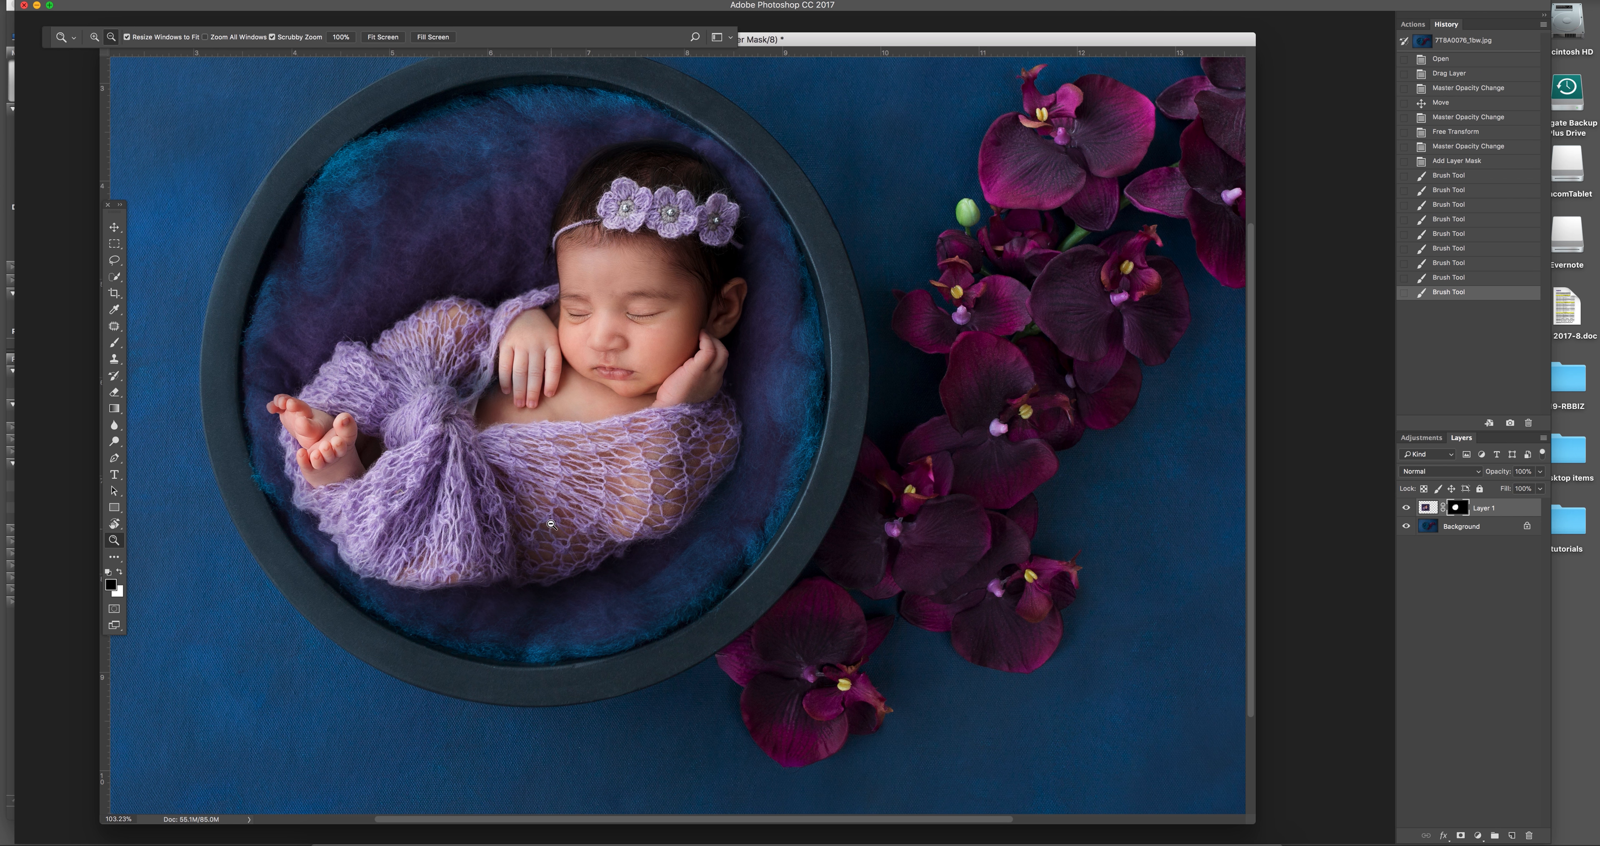
{"action": "key", "text": "b"}
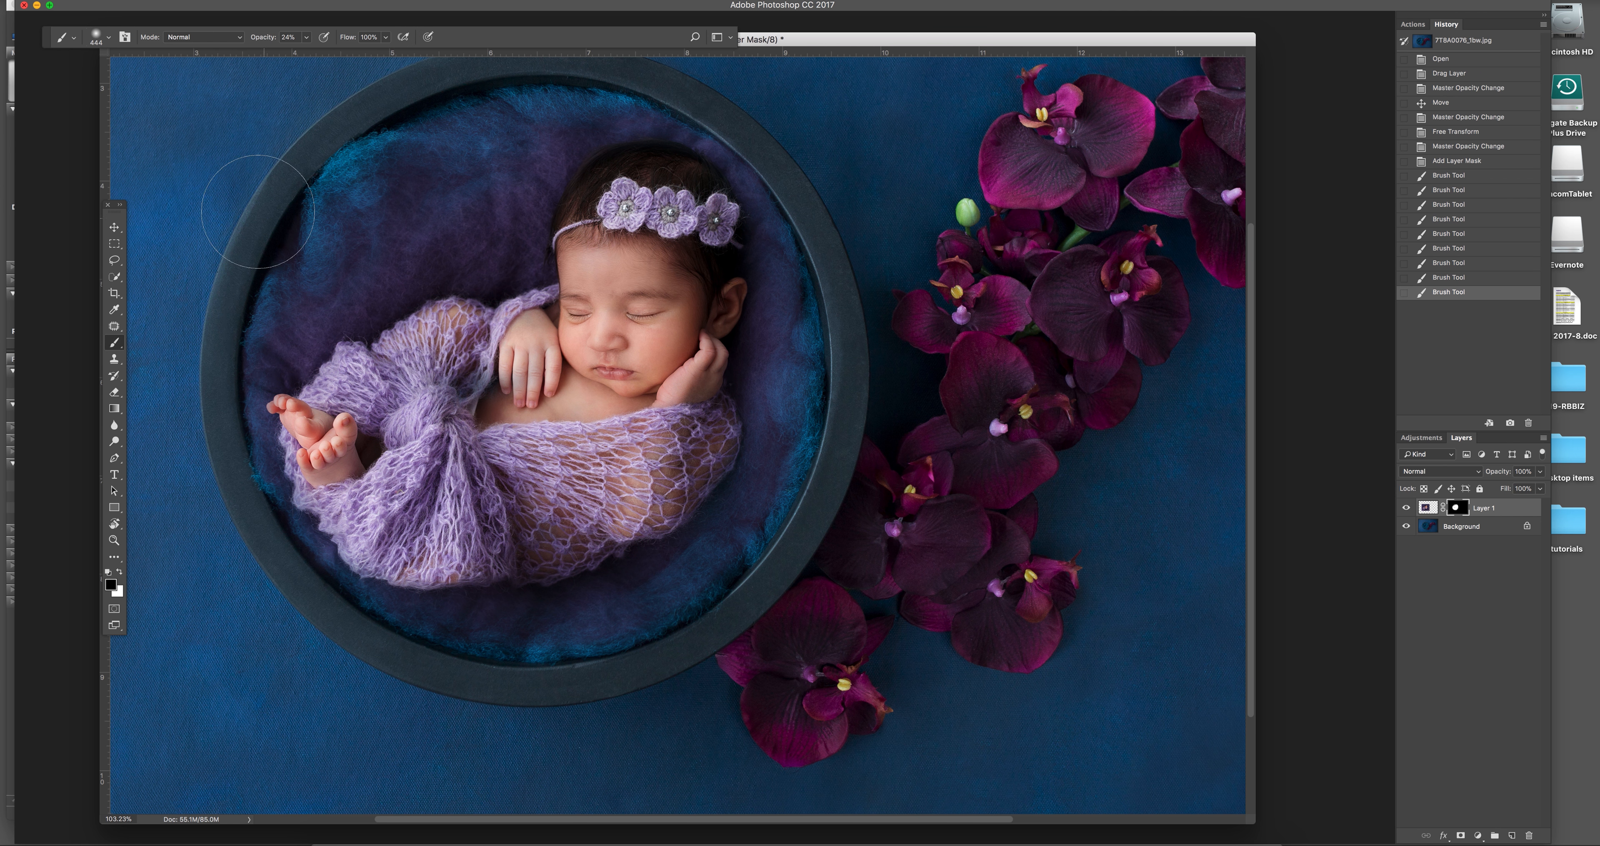
{"action": "left_click", "coordinate": [97, 35]}
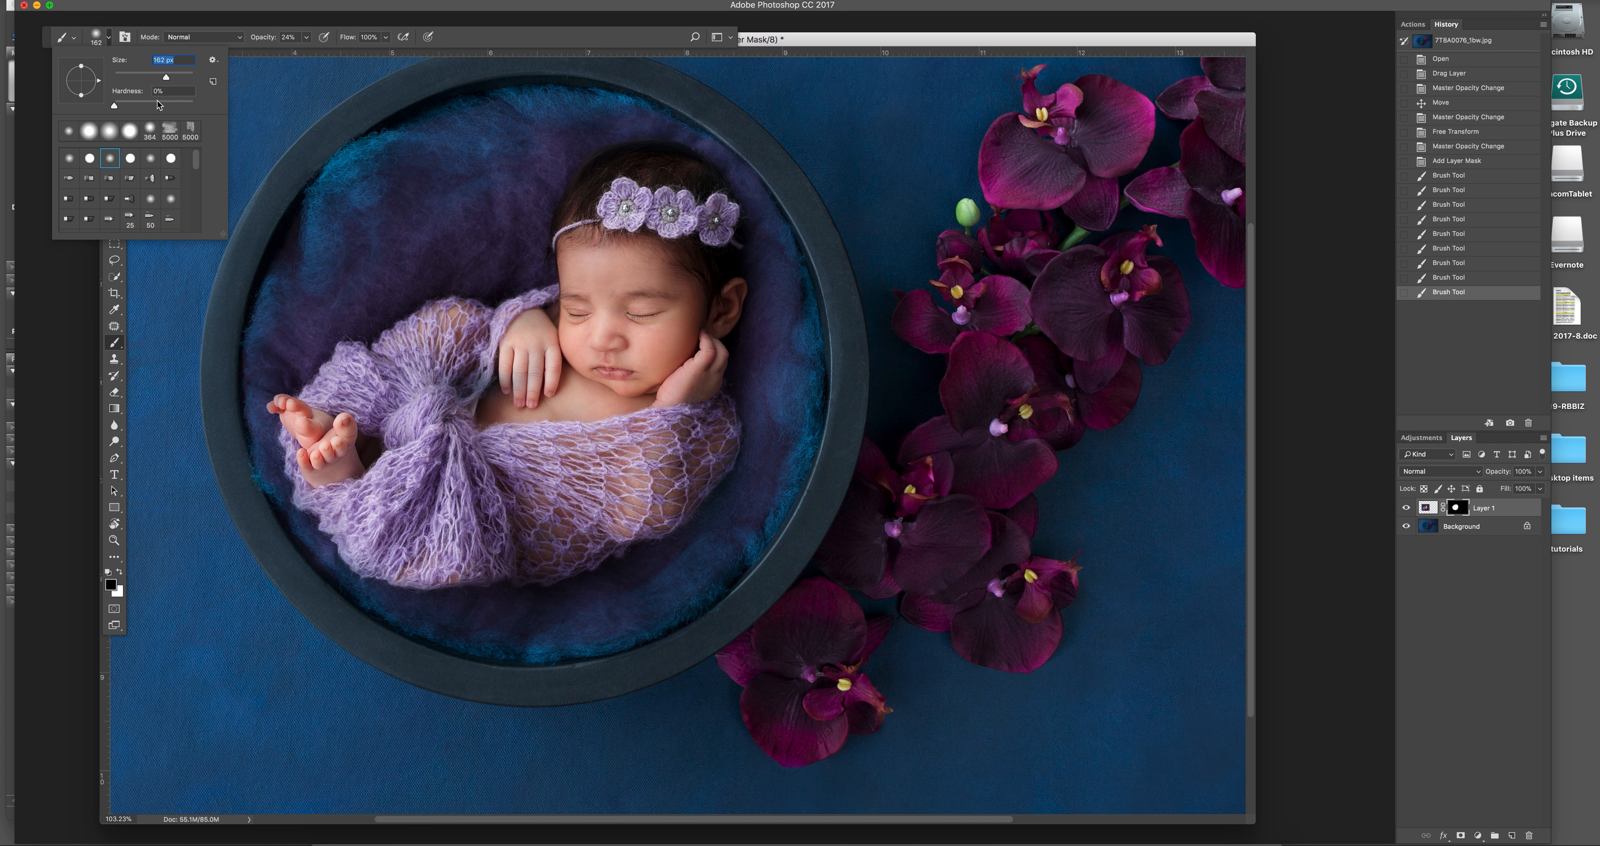
{"action": "left_click_drag", "start_coordinate": [303, 313], "coordinate": [269, 345]}
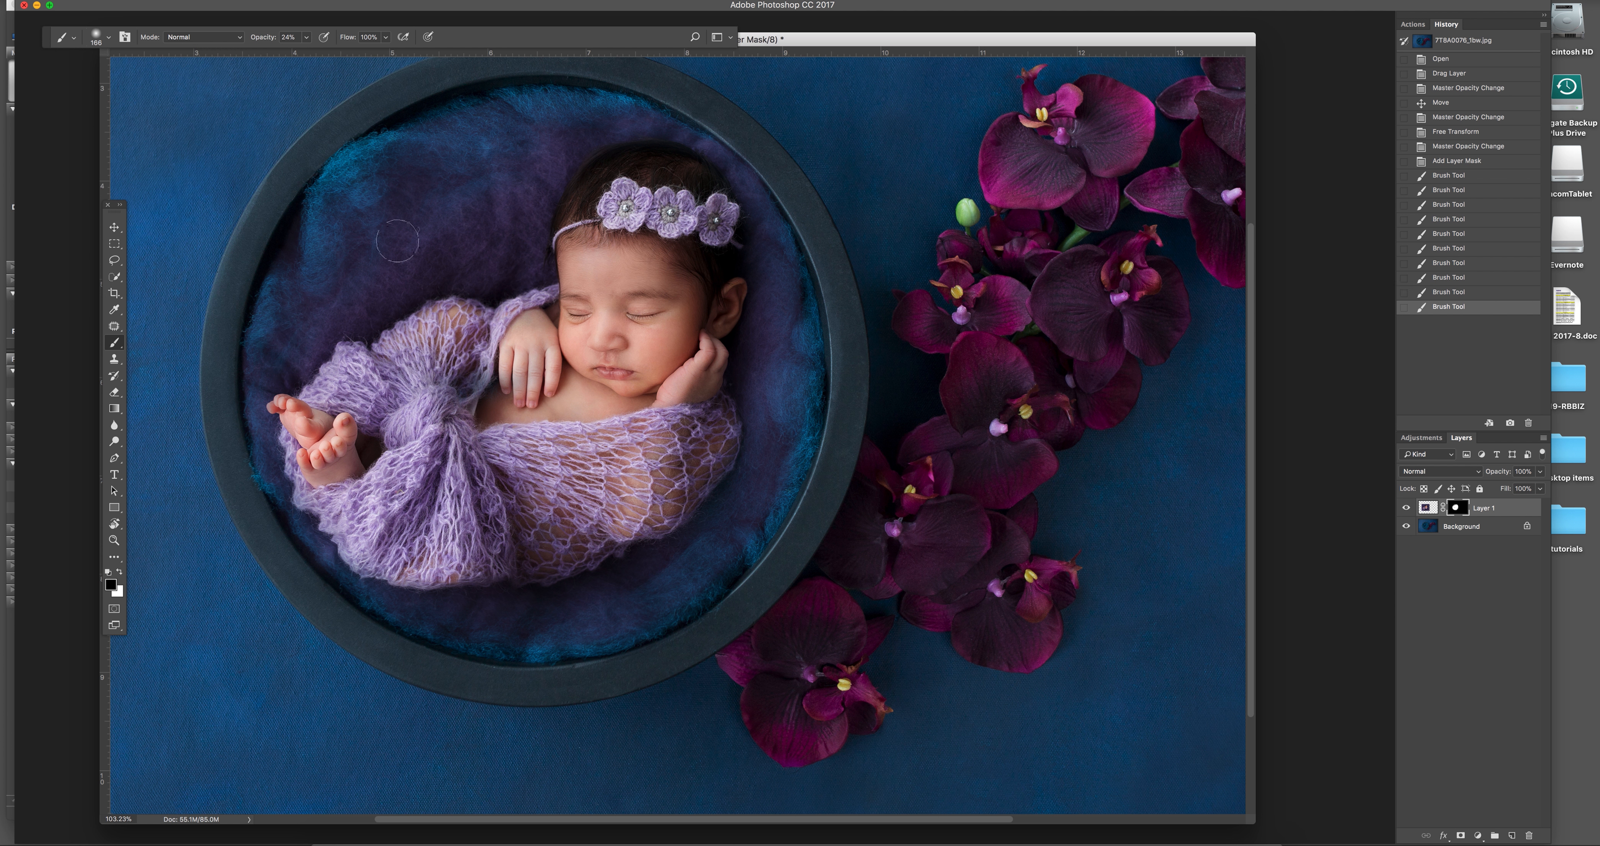
{"action": "left_click", "coordinate": [521, 184]}
{"action": "key", "text": "super+Tab"}
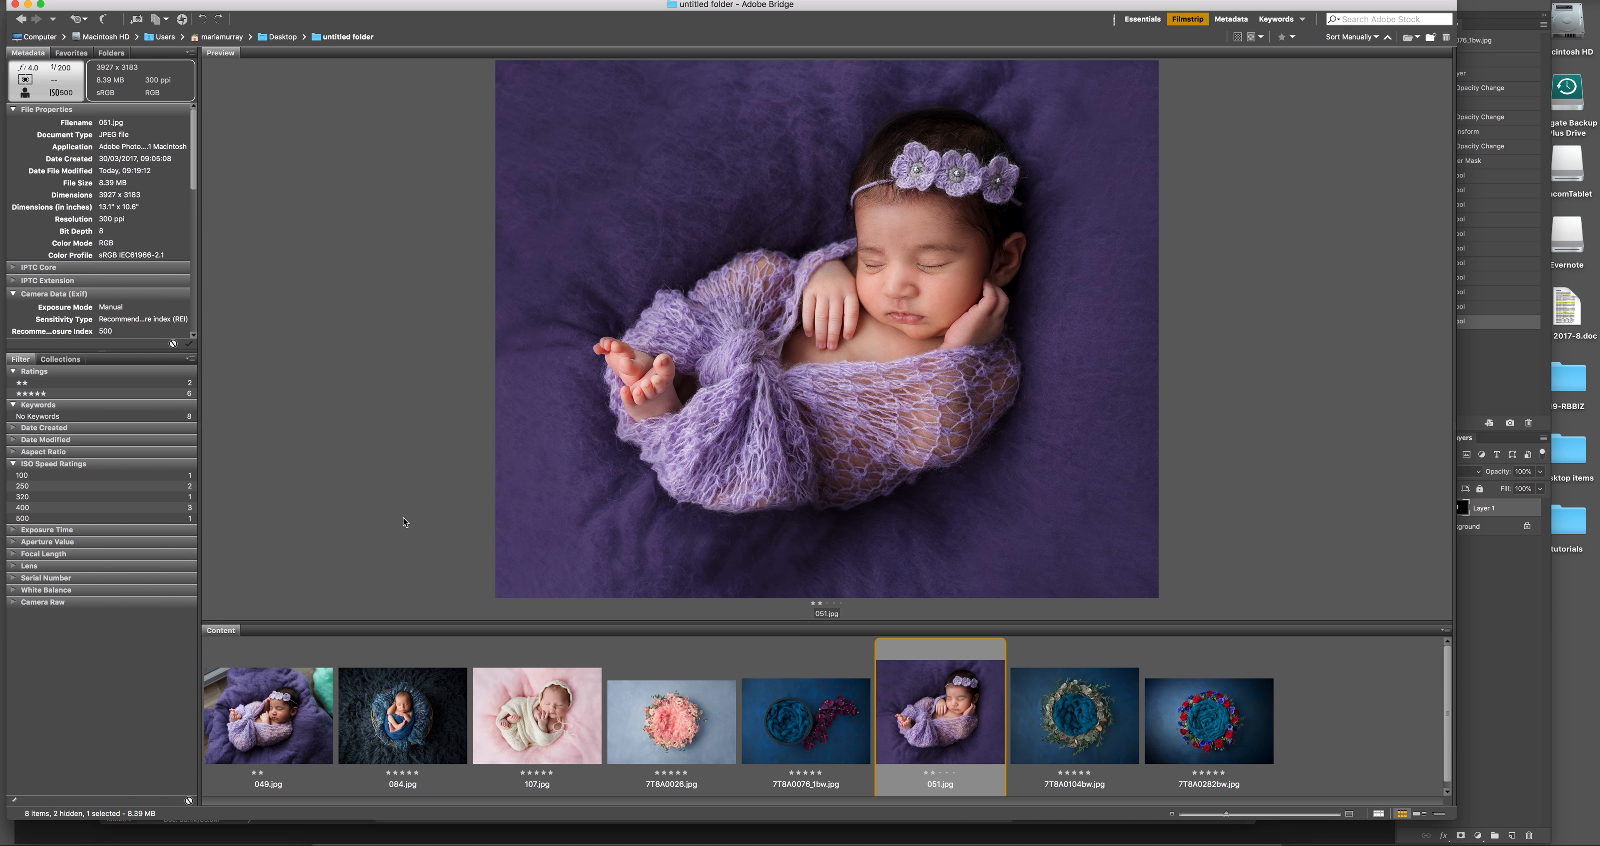
{"action": "left_click", "coordinate": [895, 843]}
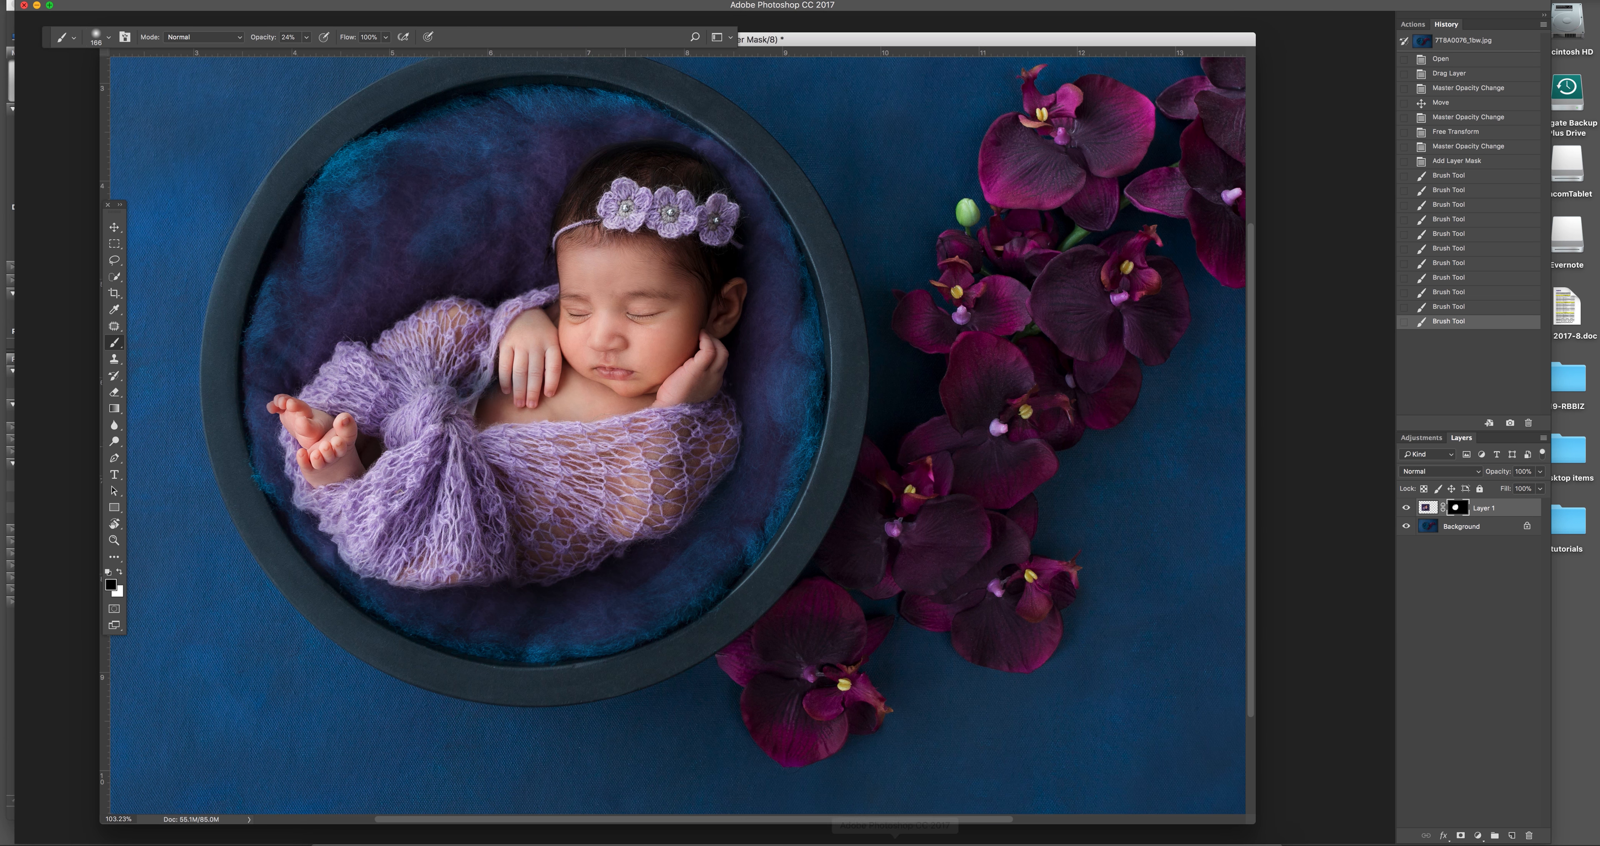
{"action": "left_click", "coordinate": [145, 7]}
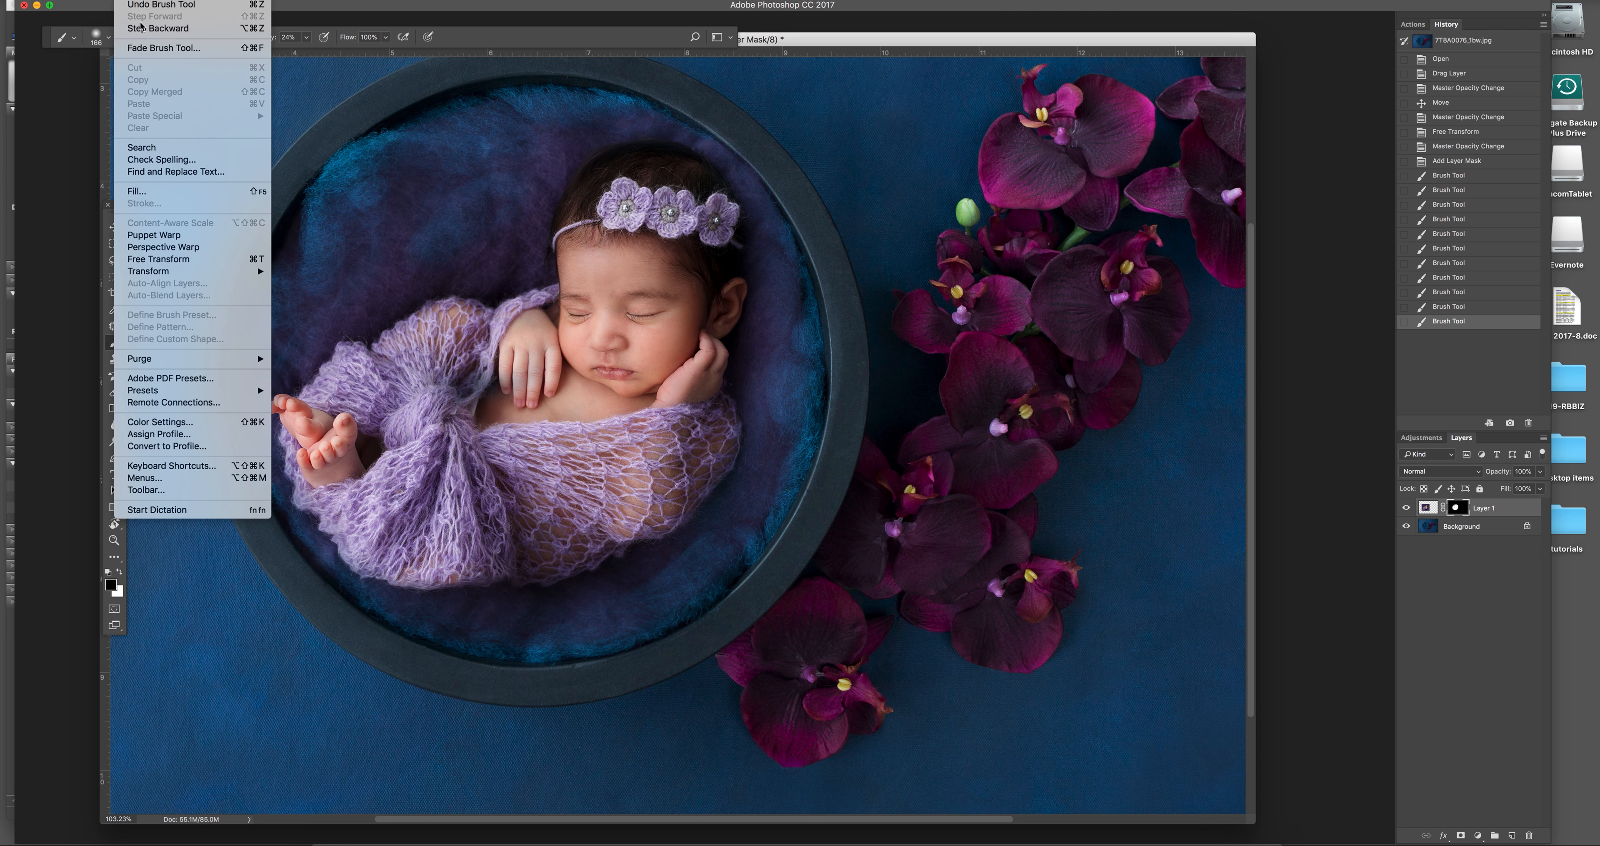
{"action": "left_click", "coordinate": [144, 29]}
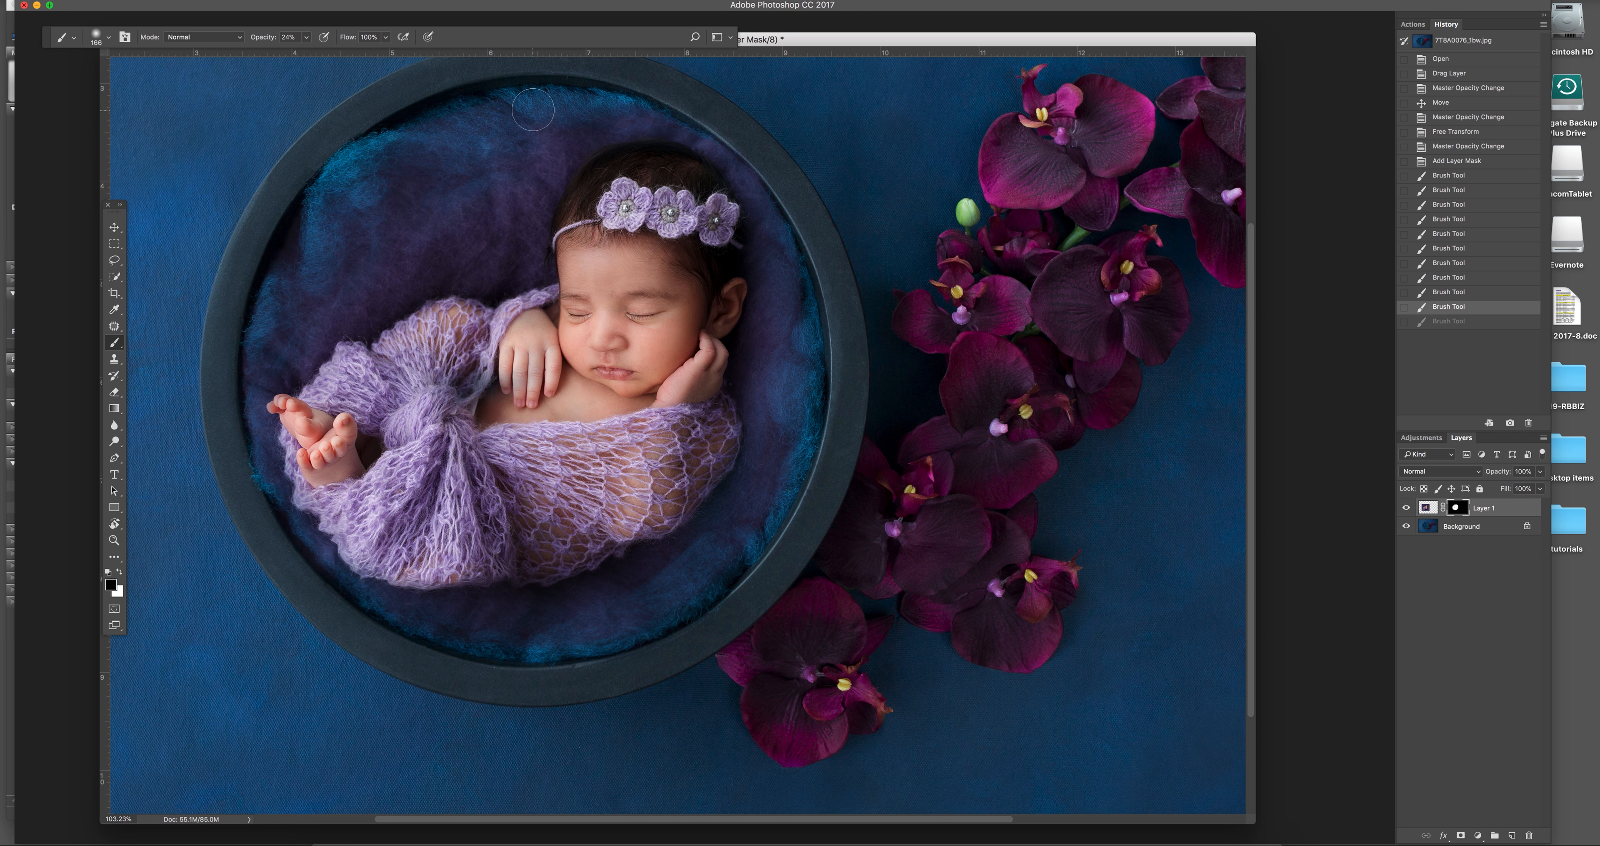
Set the brush opacity to 12% and softly blend blue into the purple wool all around the baby.
{"action": "left_click", "coordinate": [308, 38]}
{"action": "left_click_drag", "start_coordinate": [391, 276], "coordinate": [331, 305]}
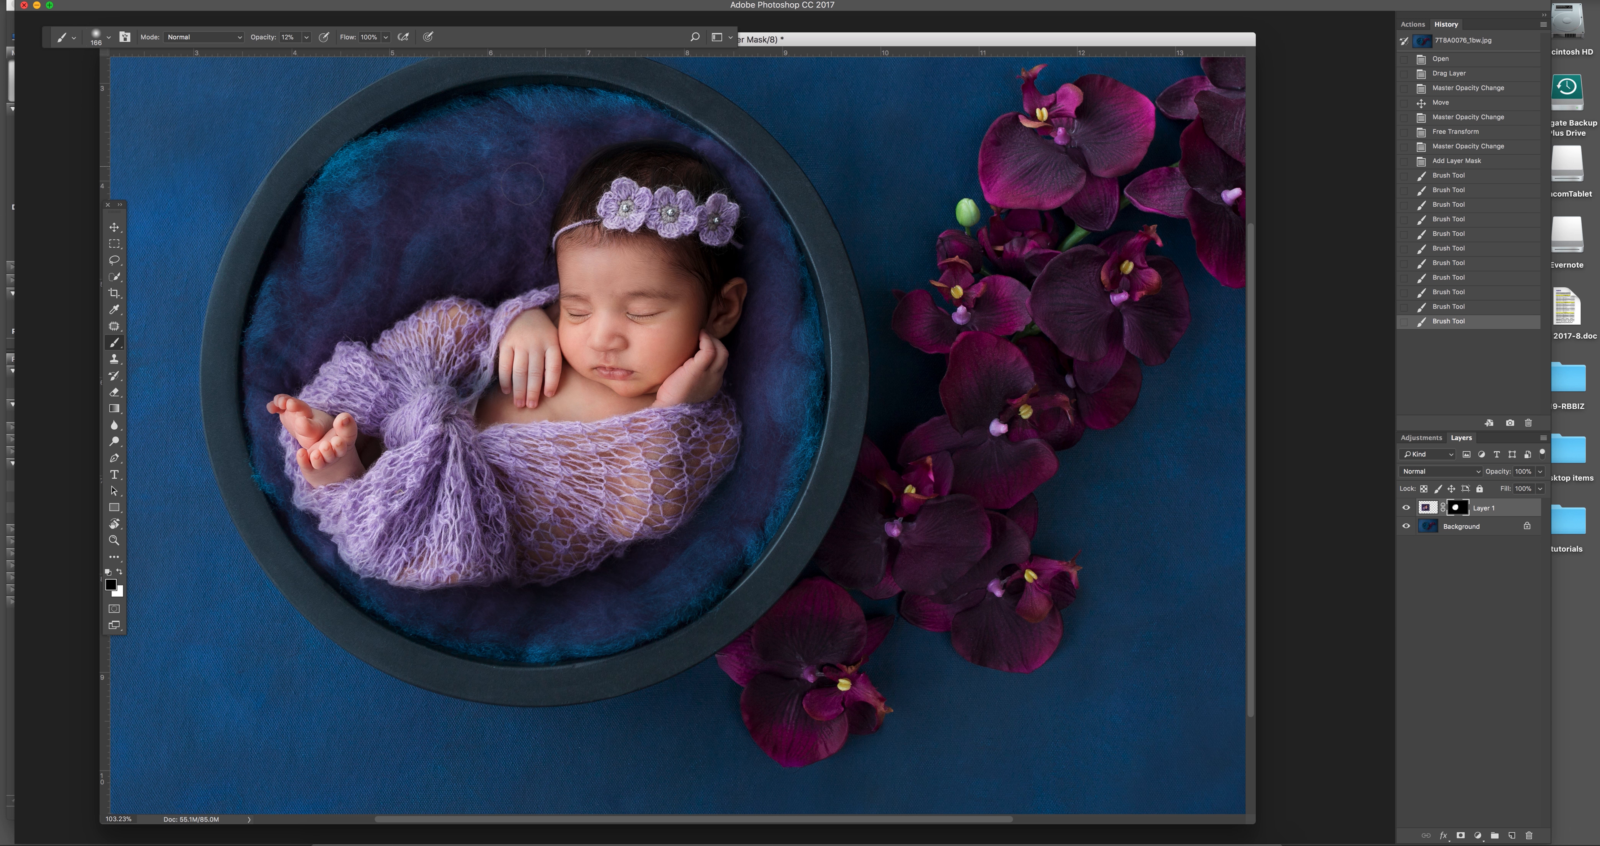
{"action": "left_click", "coordinate": [552, 140]}
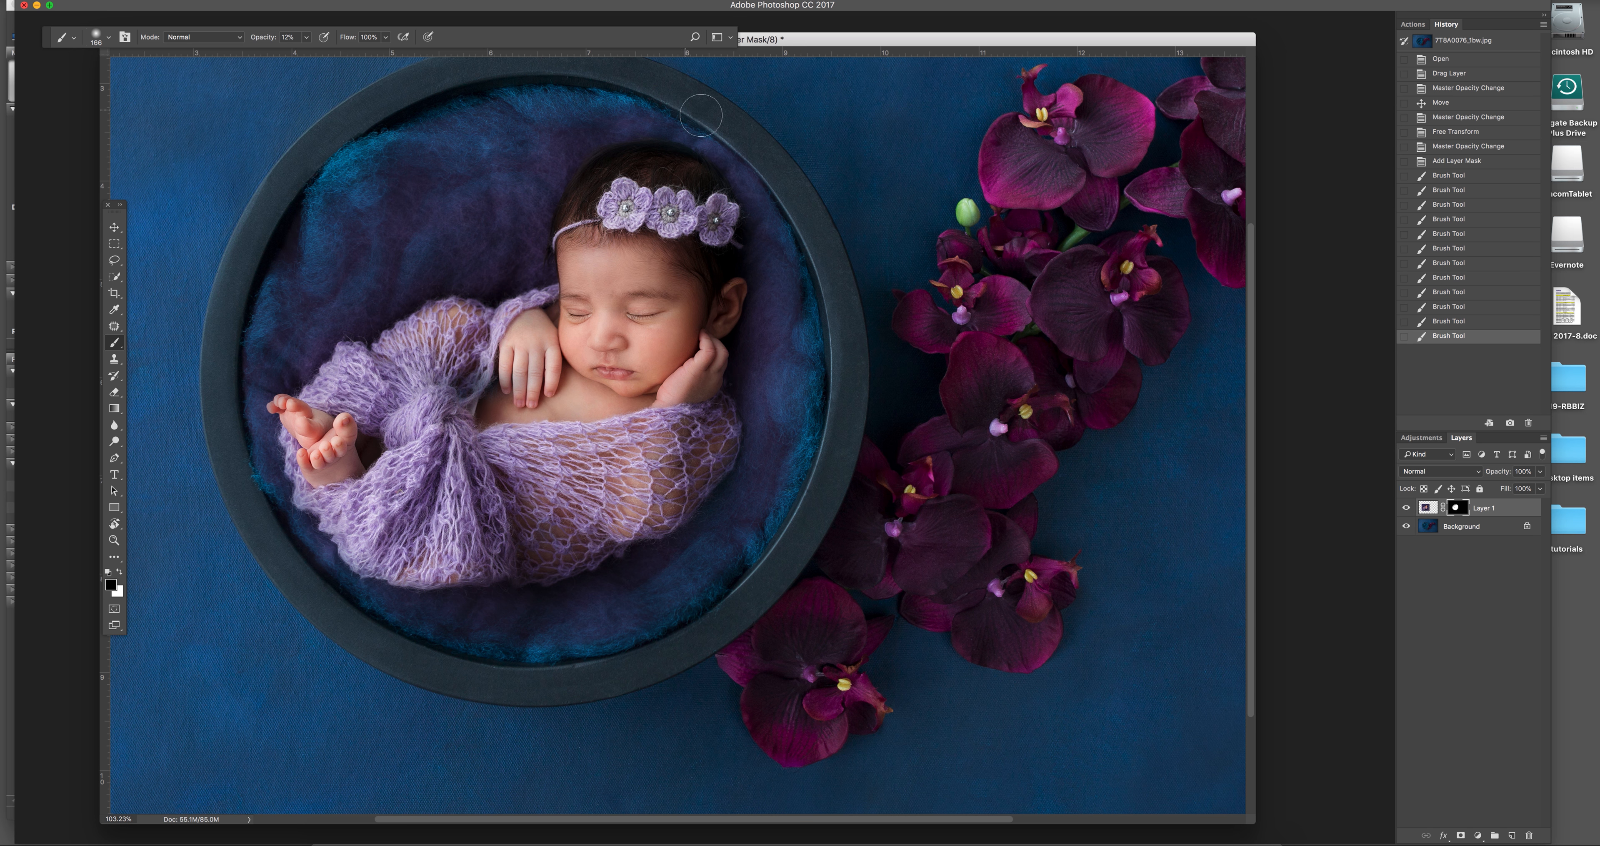
{"action": "mouse_move", "coordinate": [694, 114]}
{"action": "left_mouse_down"}
{"action": "mouse_move", "coordinate": [757, 143]}
{"action": "mouse_move", "coordinate": [811, 245]}
{"action": "mouse_move", "coordinate": [786, 301]}
{"action": "left_mouse_up"}
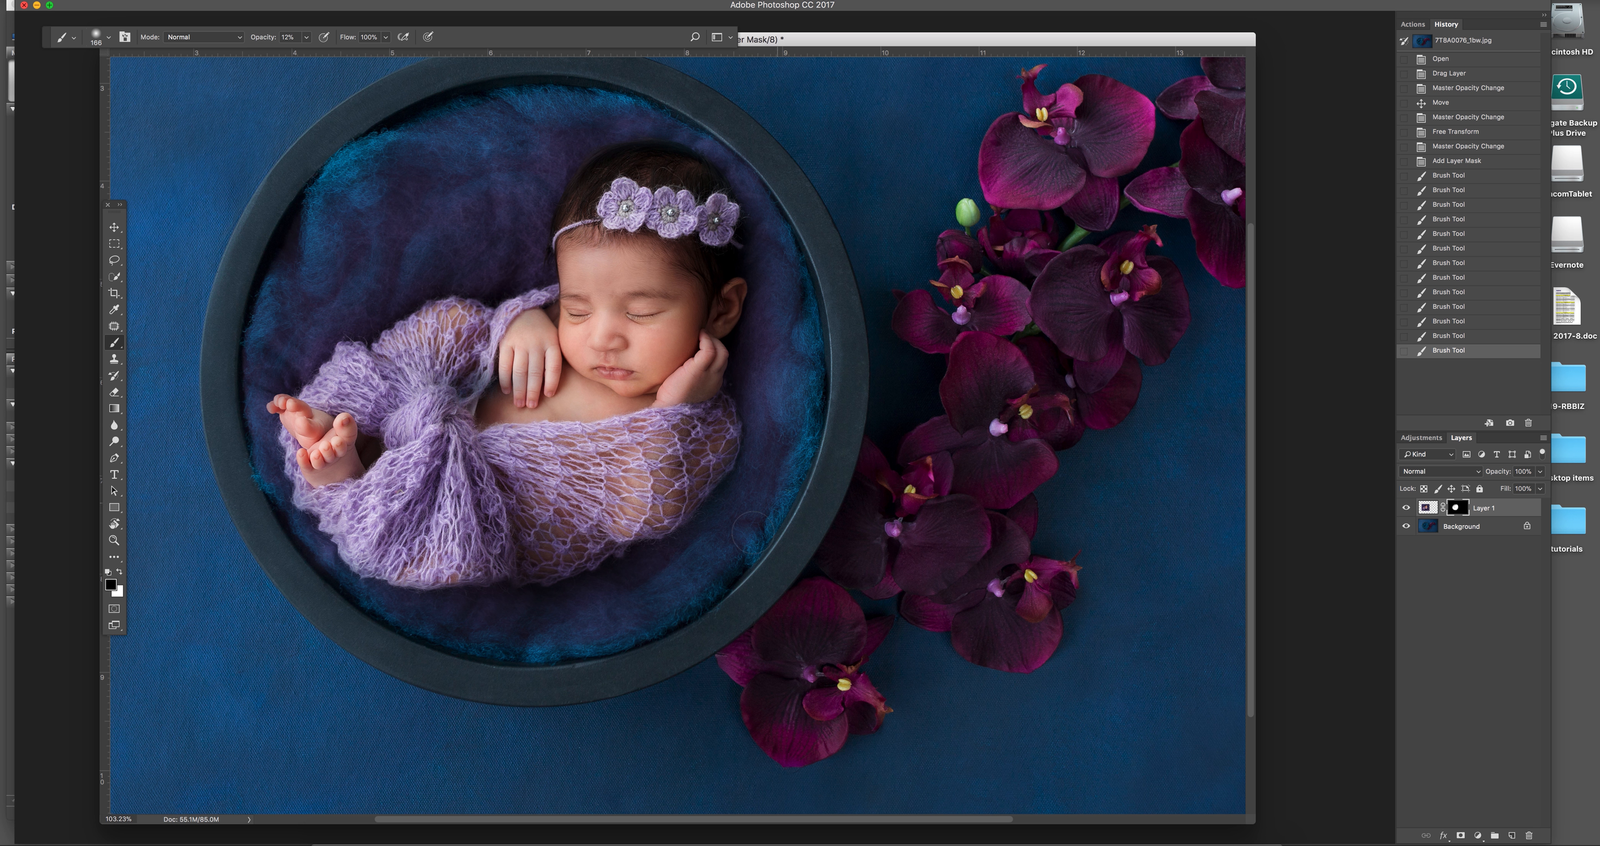
{"action": "left_click_drag", "start_coordinate": [751, 531], "coordinate": [613, 575]}
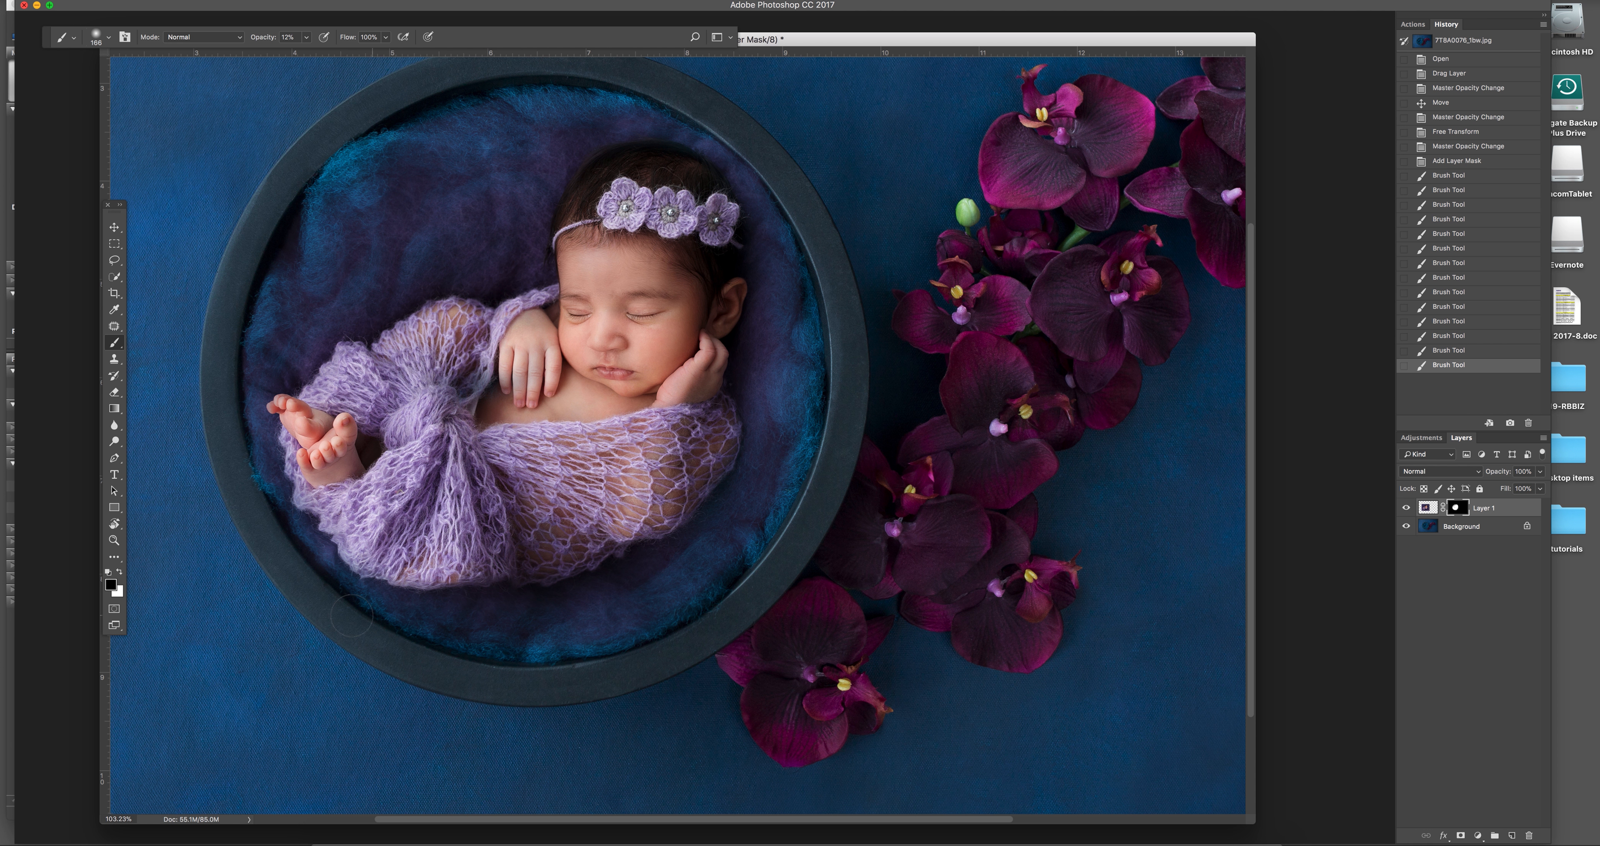
{"action": "mouse_move", "coordinate": [232, 460]}
{"action": "left_mouse_down"}
{"action": "mouse_move", "coordinate": [323, 186]}
{"action": "mouse_move", "coordinate": [459, 231]}
{"action": "left_mouse_up"}
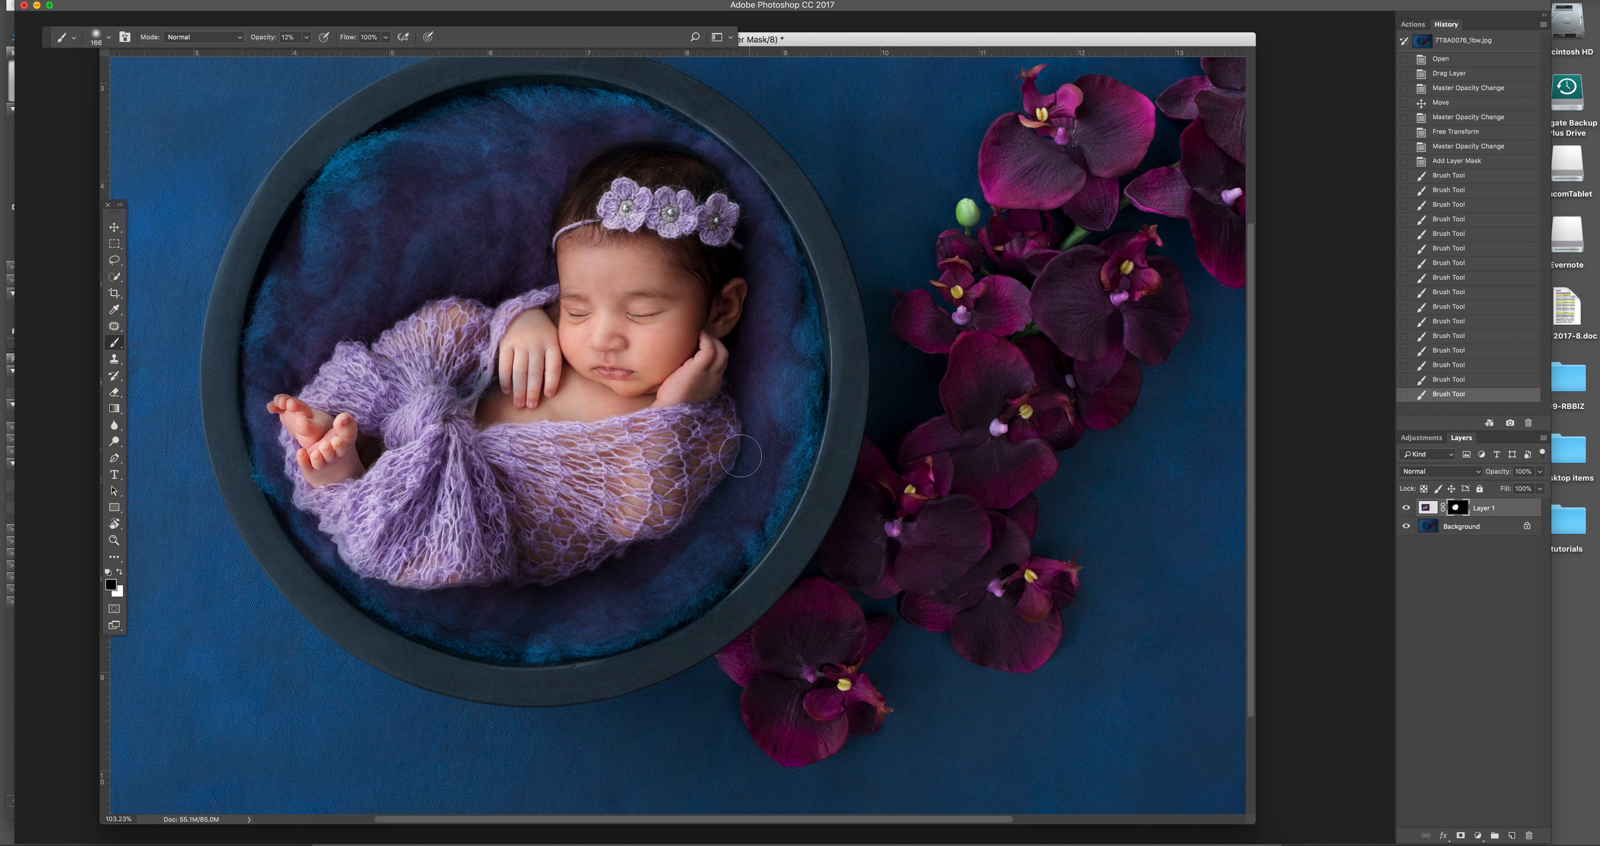
Swap to white and paint faint purple back over the blue wool along the bowl's upper-left inner edge.
{"action": "left_click", "coordinate": [120, 571]}
{"action": "left_click_drag", "start_coordinate": [362, 185], "coordinate": [373, 166]}
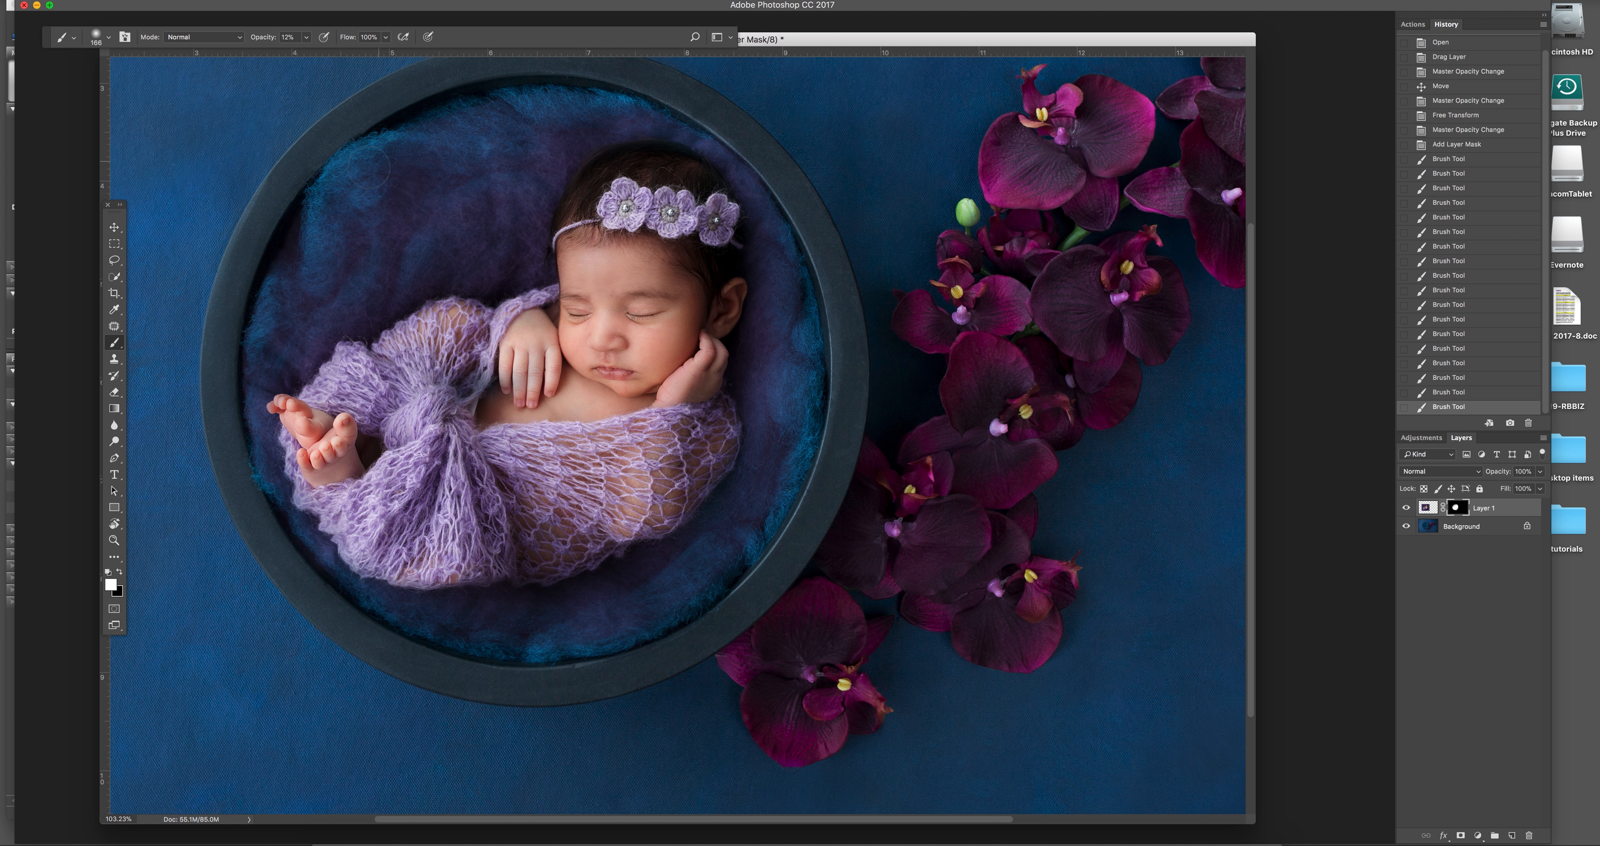
{"action": "left_click", "coordinate": [286, 291]}
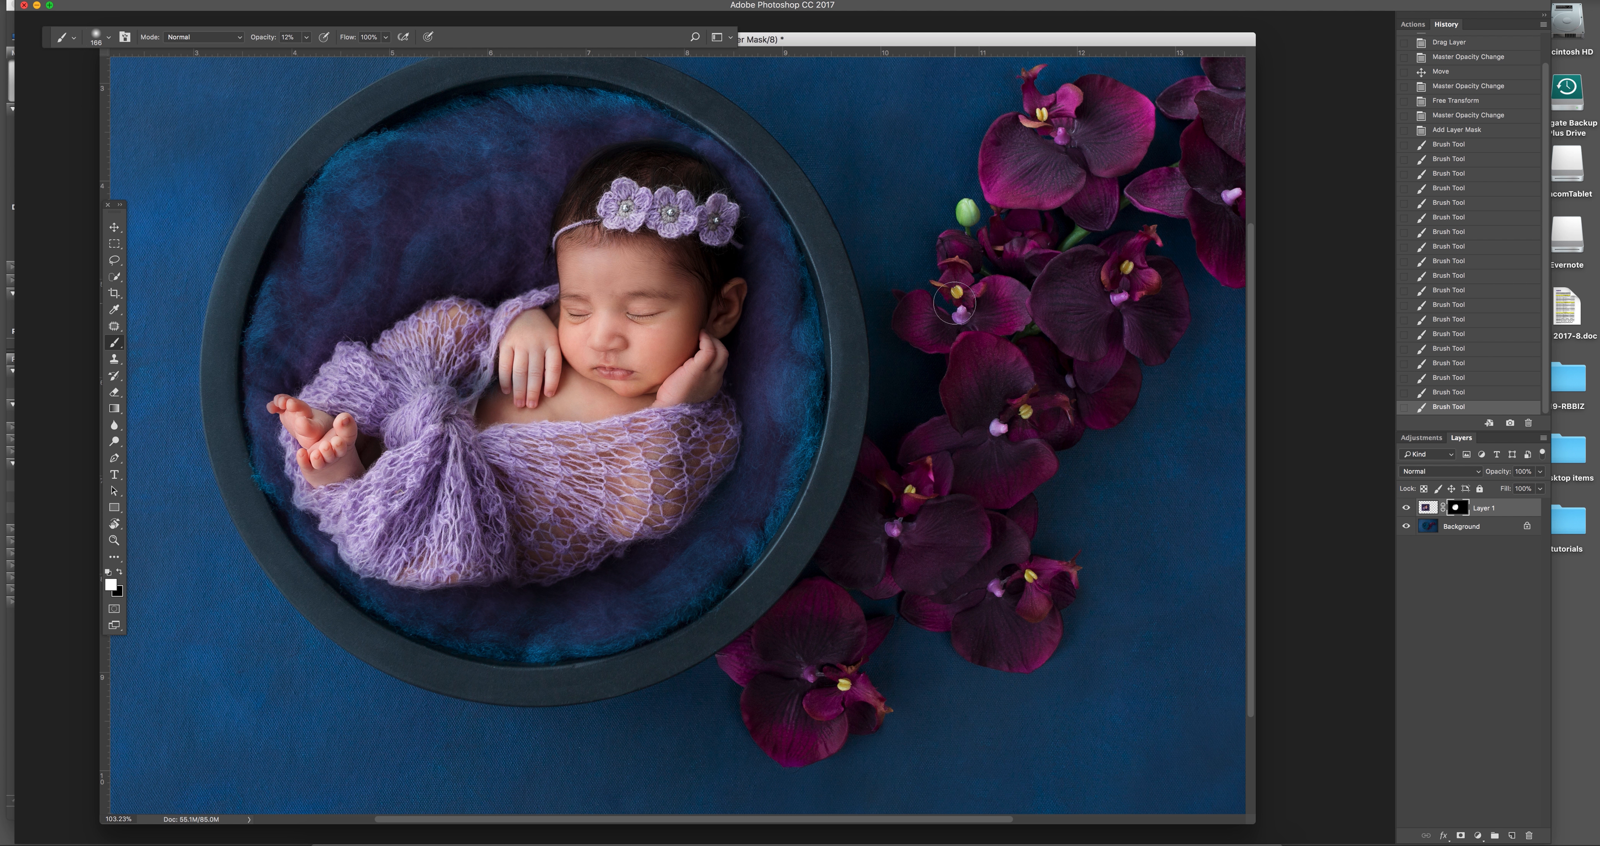
Flatten the image and duplicate the Background layer.
{"action": "left_click", "coordinate": [114, 540]}
{"action": "left_click_drag", "start_coordinate": [699, 456], "coordinate": [684, 441]}
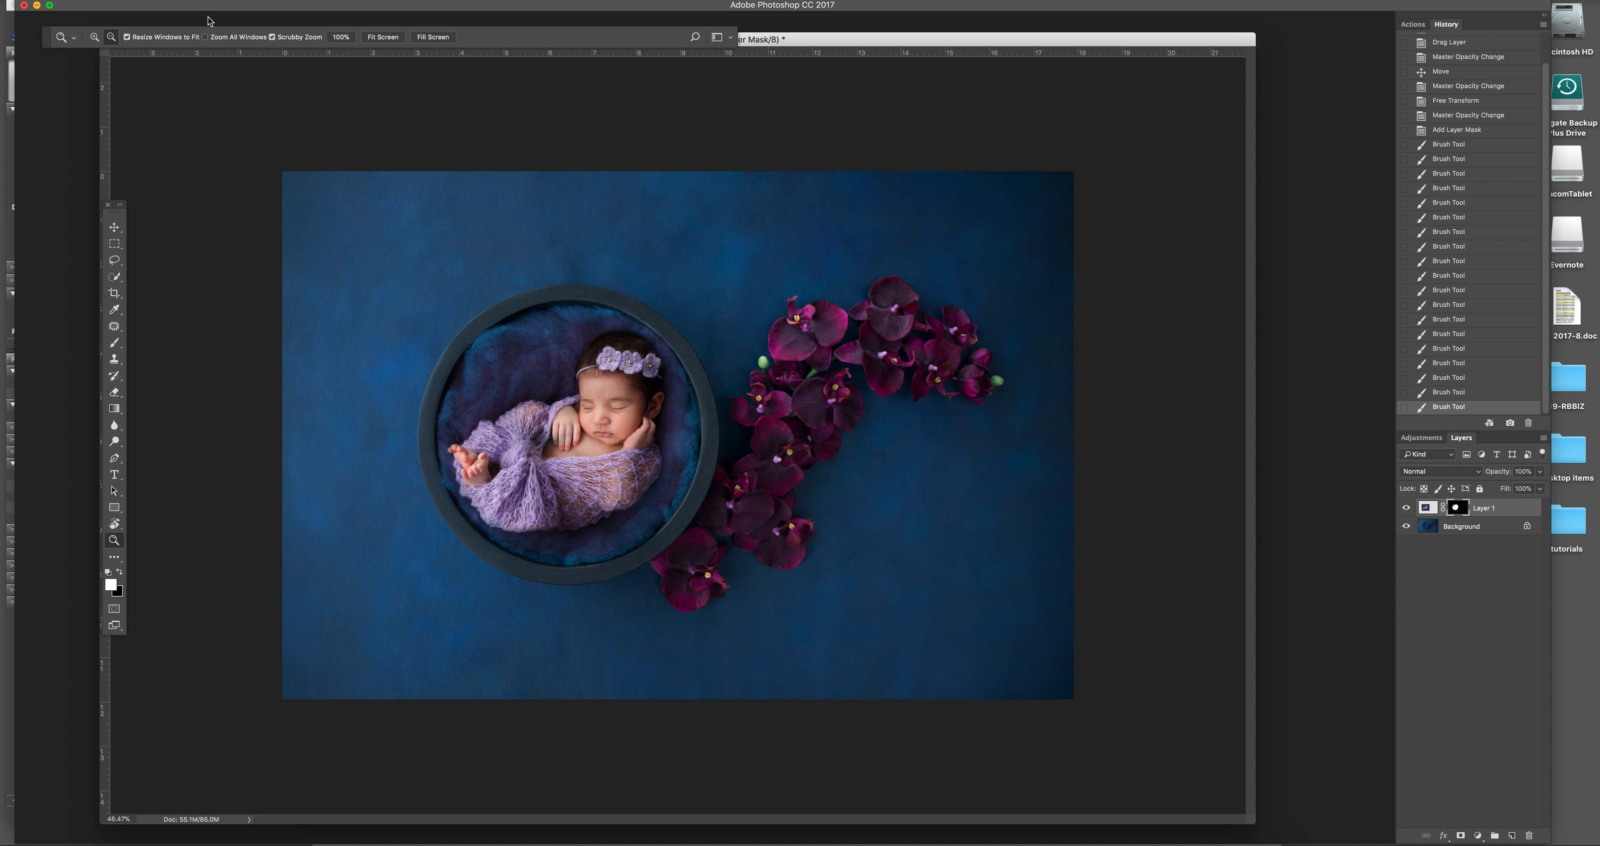
{"action": "left_click", "coordinate": [208, 1]}
{"action": "key", "text": "Return"}
{"action": "key", "text": "super+j"}
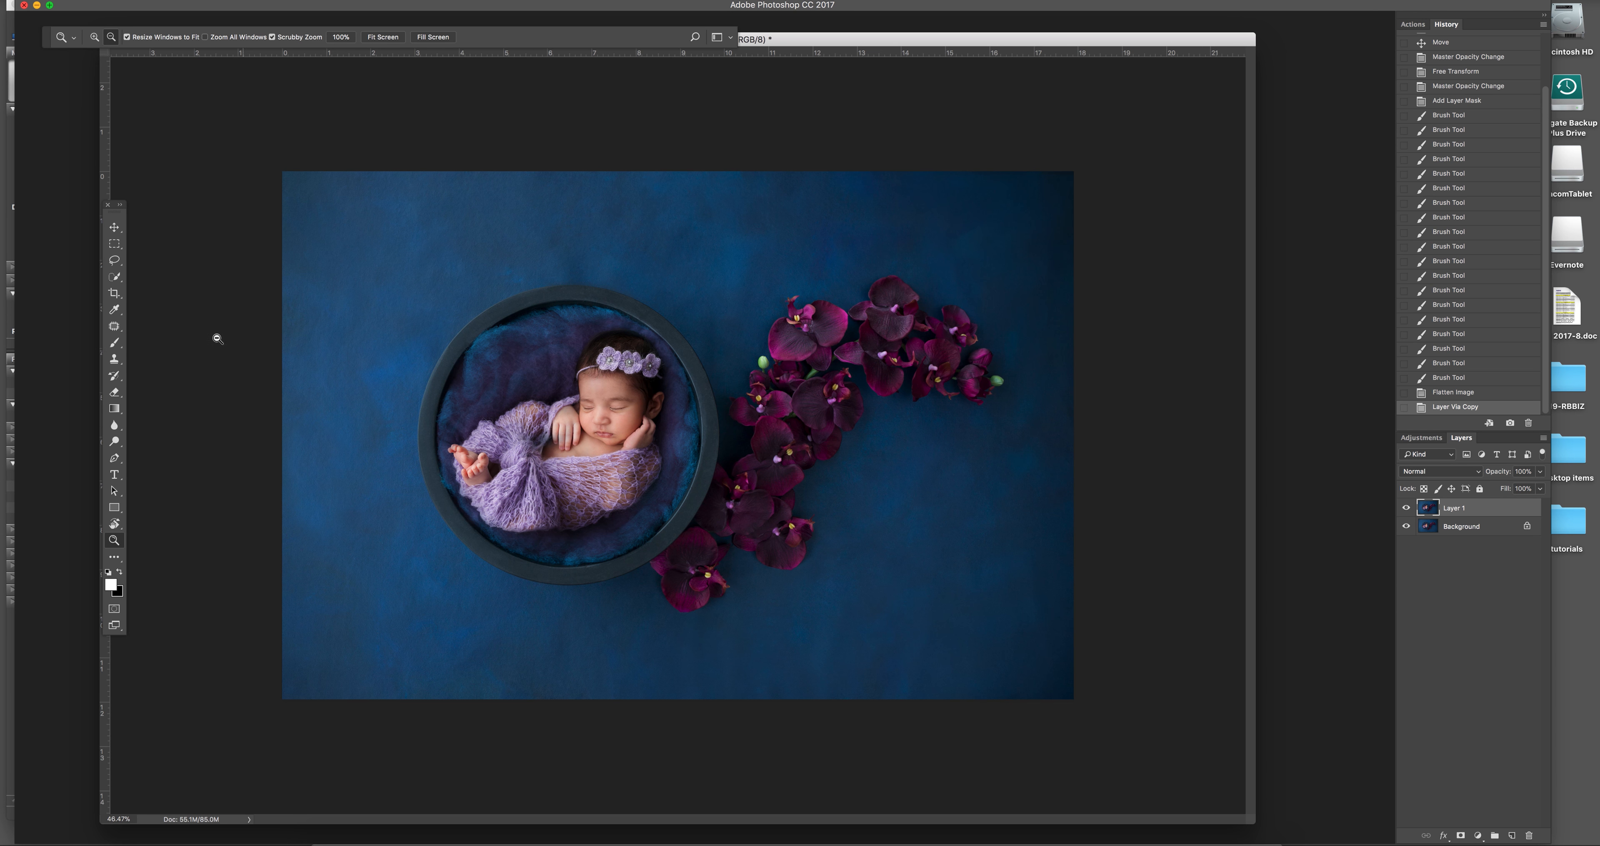
Set the Brush tool's blend mode to Color for tinting the wool around the baby.
{"action": "left_click", "coordinate": [115, 342]}
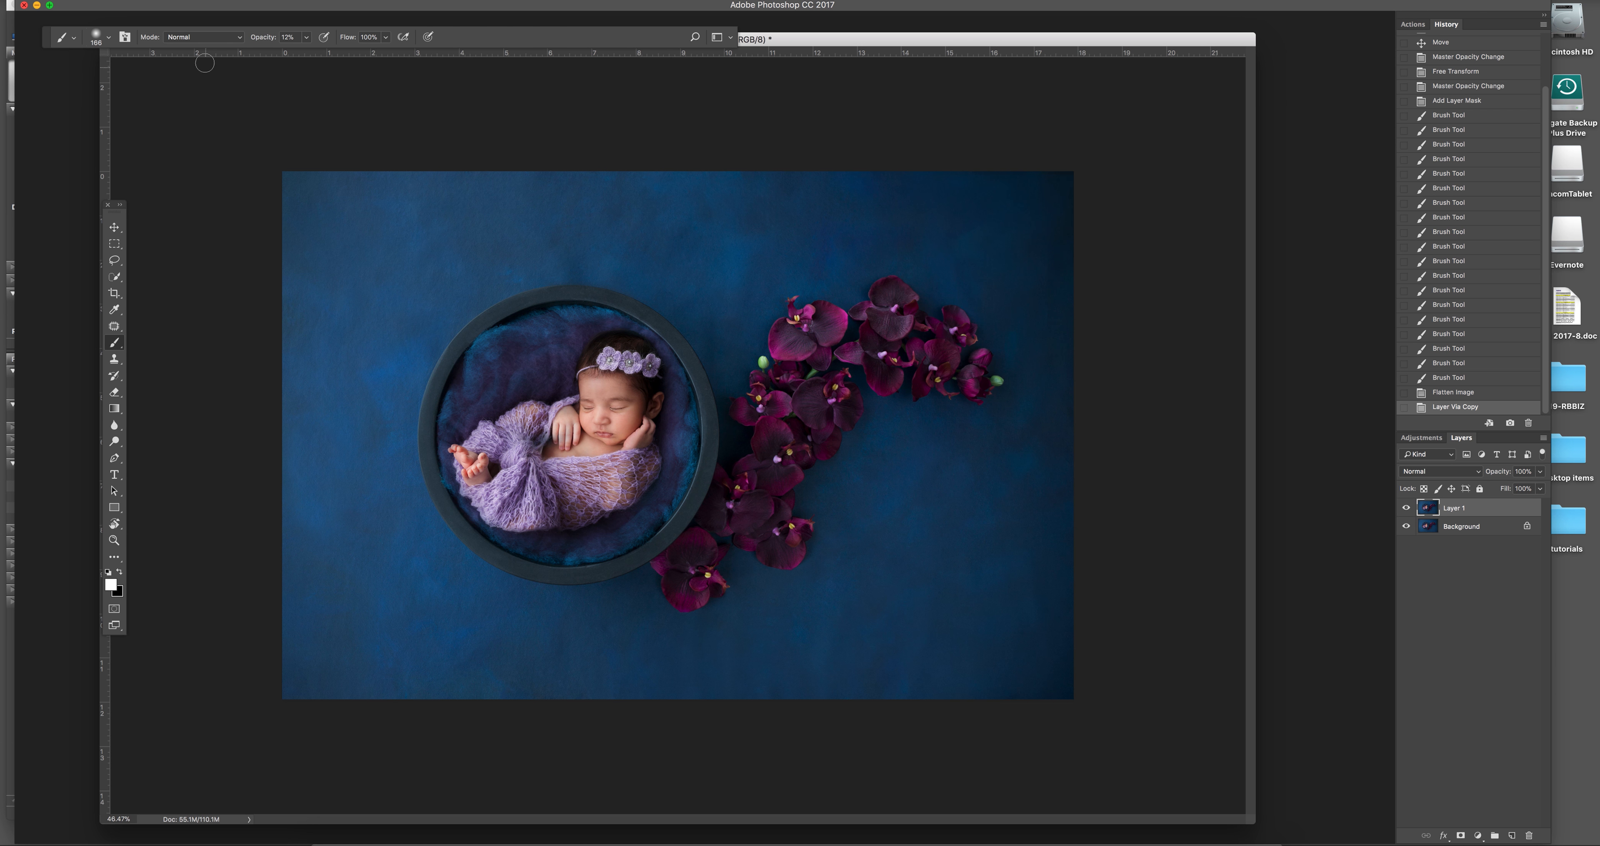
{"action": "left_click", "coordinate": [209, 44]}
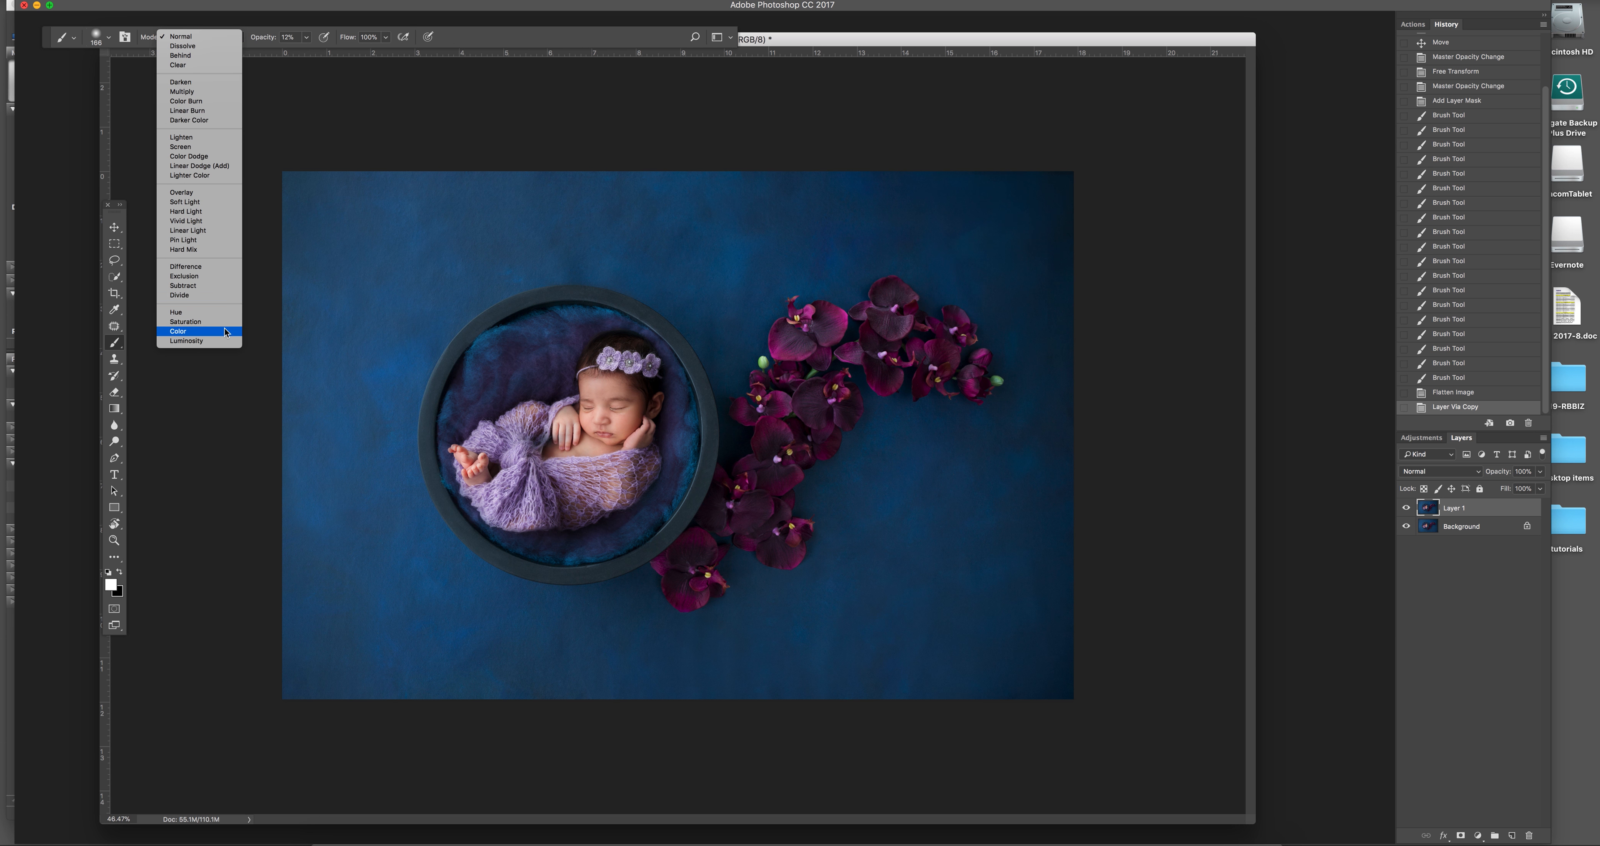
{"action": "left_click", "coordinate": [180, 225]}
{"action": "left_click", "coordinate": [114, 541]}
{"action": "left_click_drag", "start_coordinate": [577, 451], "coordinate": [606, 426]}
{"action": "left_click", "coordinate": [115, 343]}
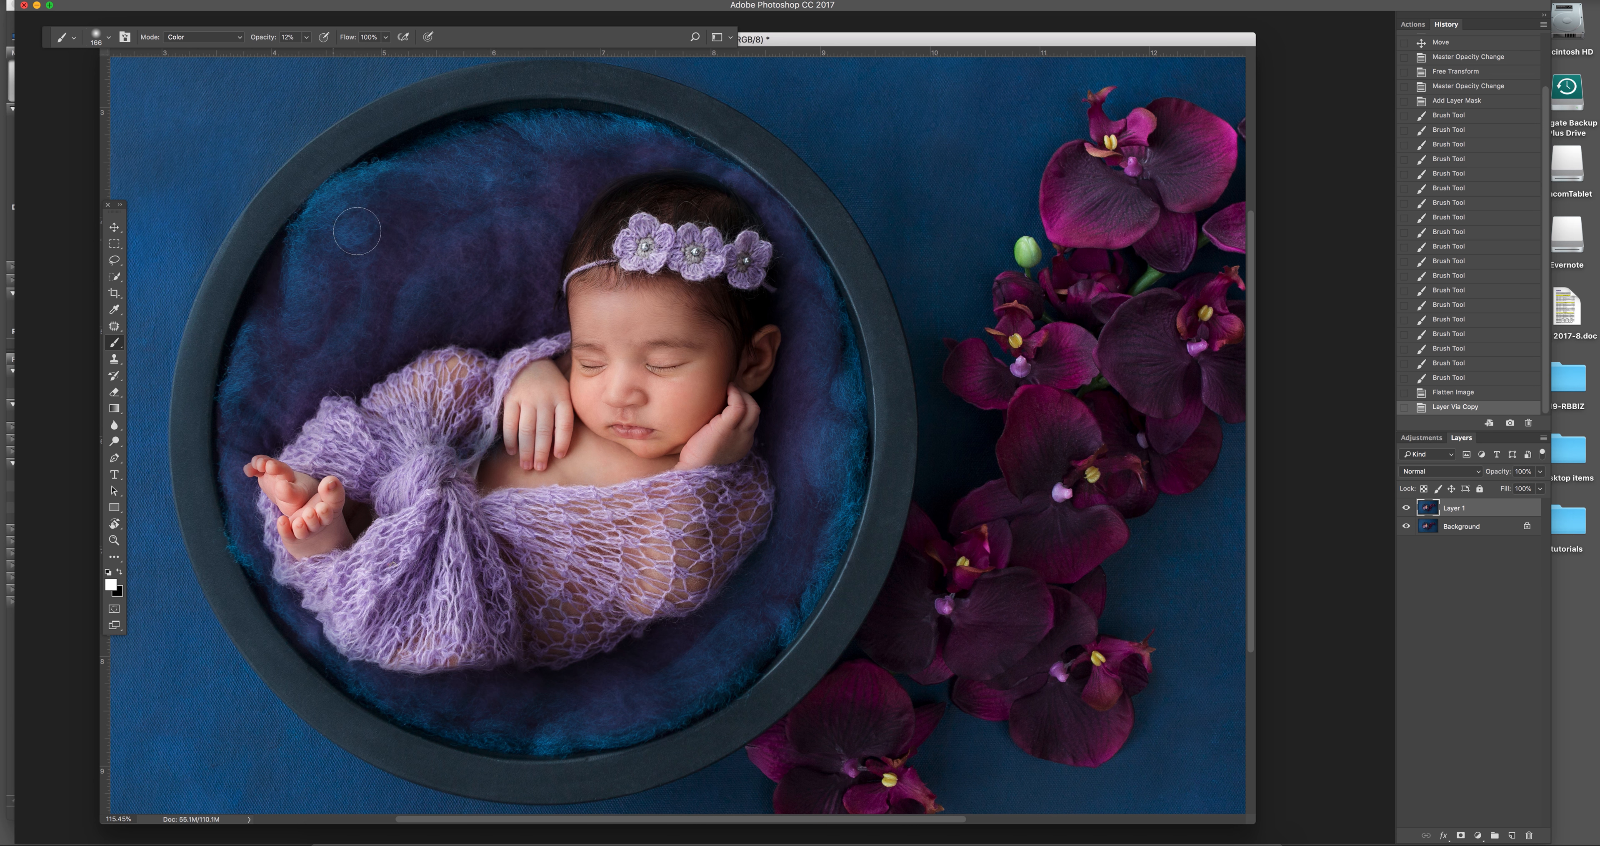
Sample the blue of the wool at the bowl's upper-left inner edge as the brush color.
{"action": "right_click", "coordinate": [366, 172]}
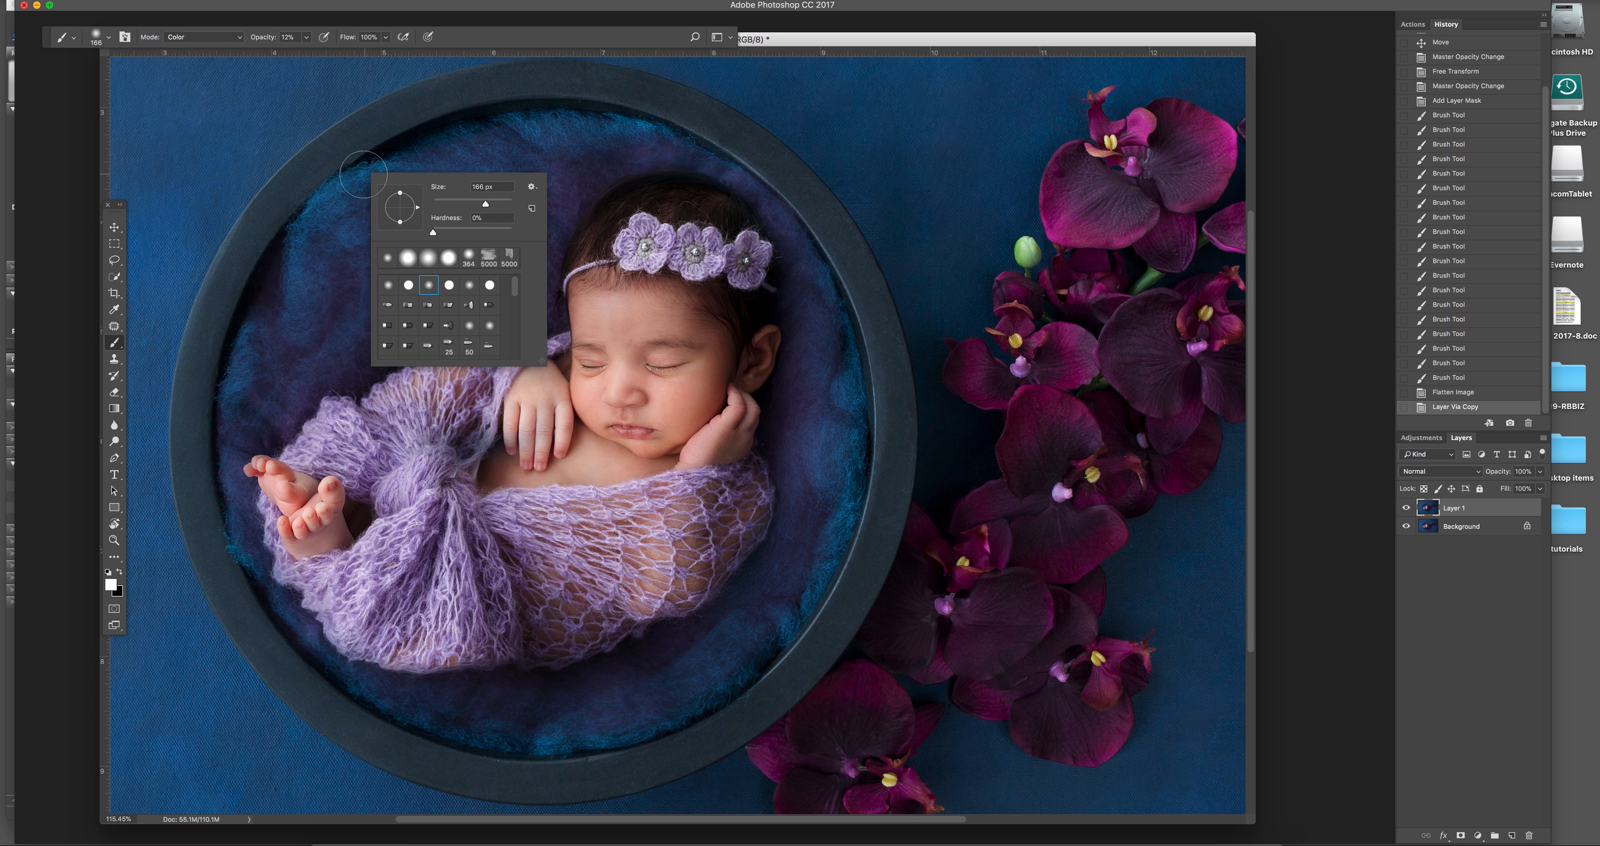
{"action": "right_click", "coordinate": [357, 181]}
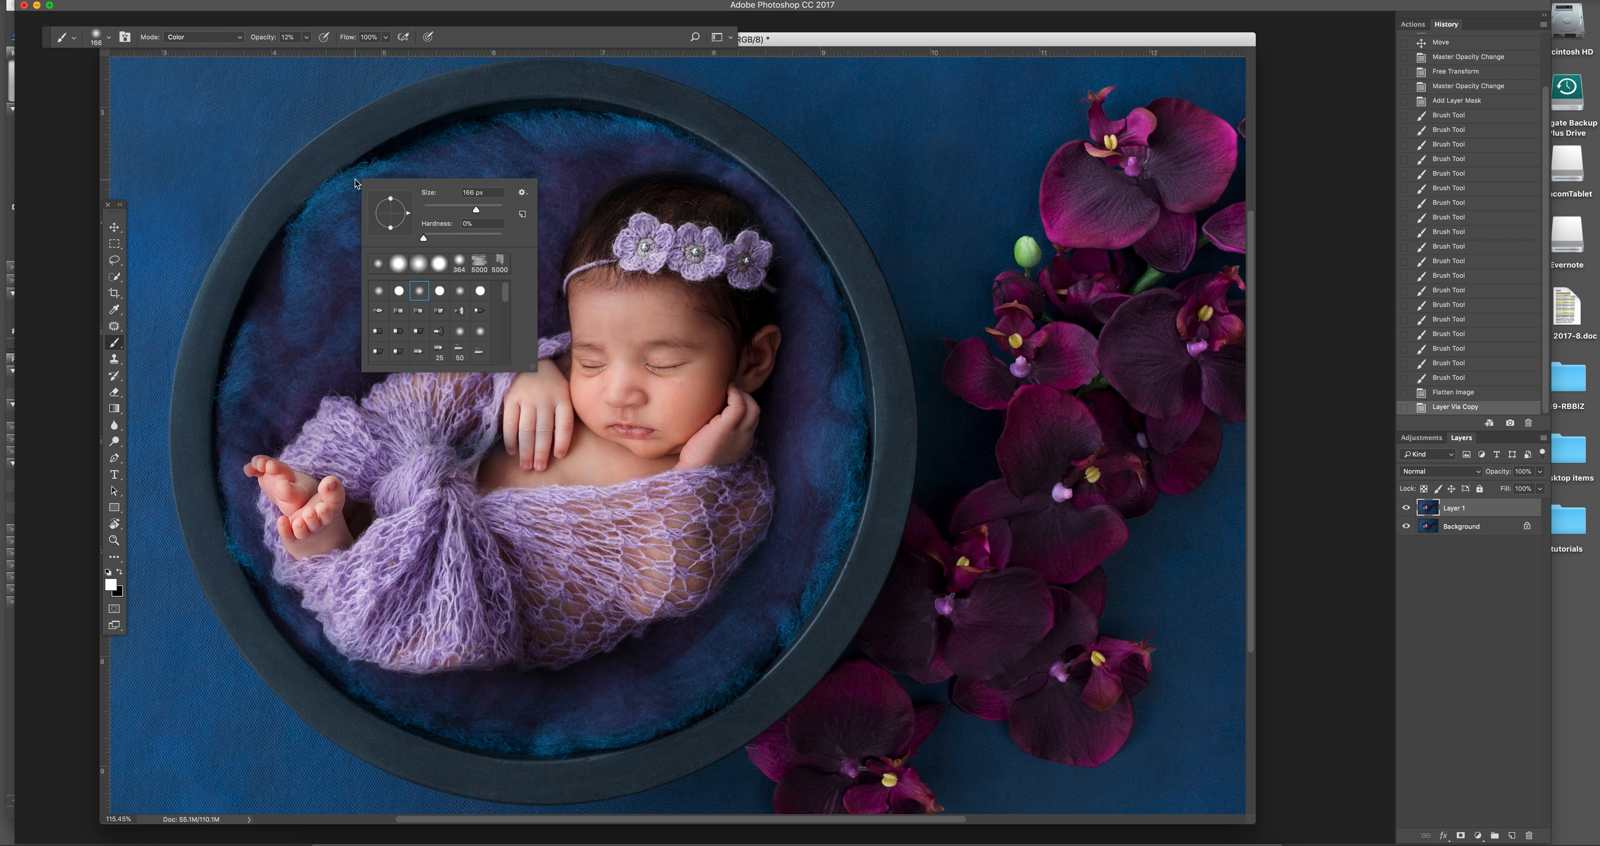
{"action": "left_click", "coordinate": [357, 180]}
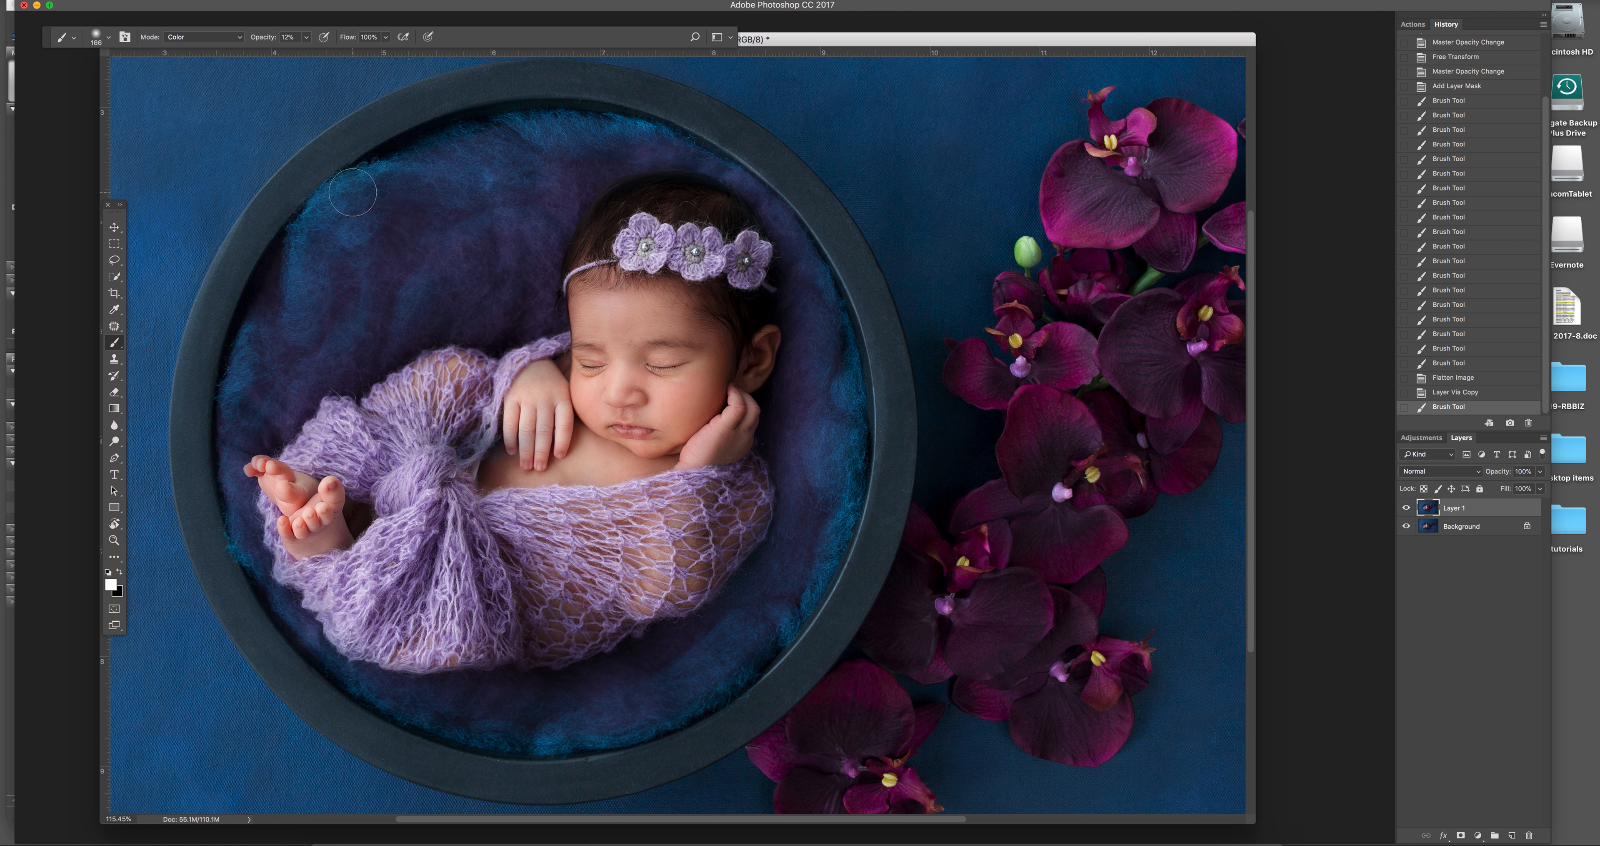
{"action": "right_click", "coordinate": [353, 189]}
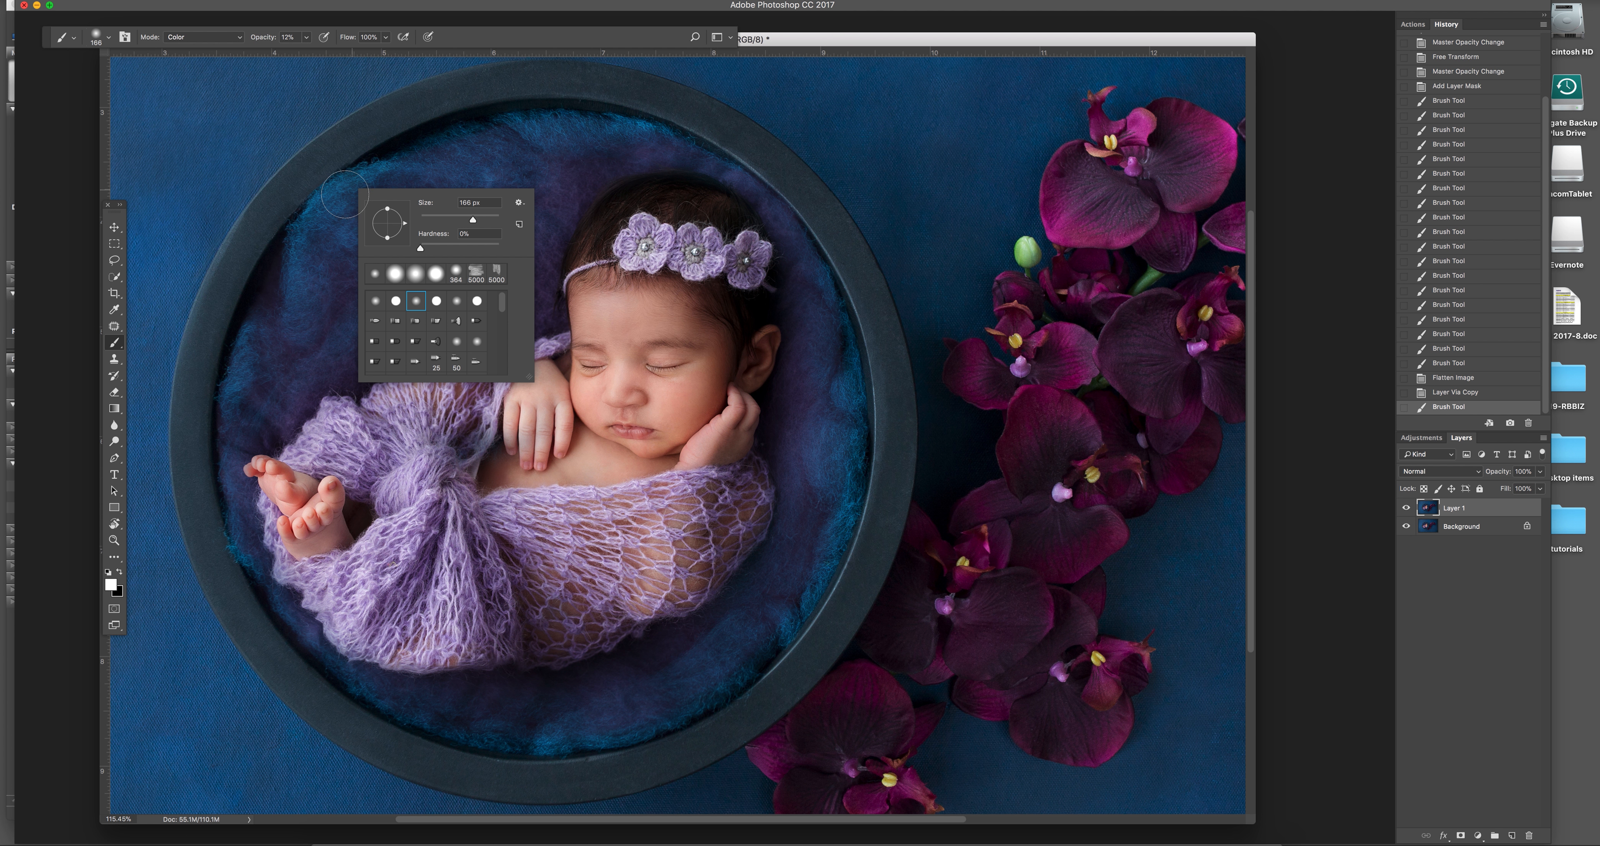
{"action": "left_click", "coordinate": [344, 194]}
{"action": "left_click", "coordinate": [351, 194], "text": "alt"}
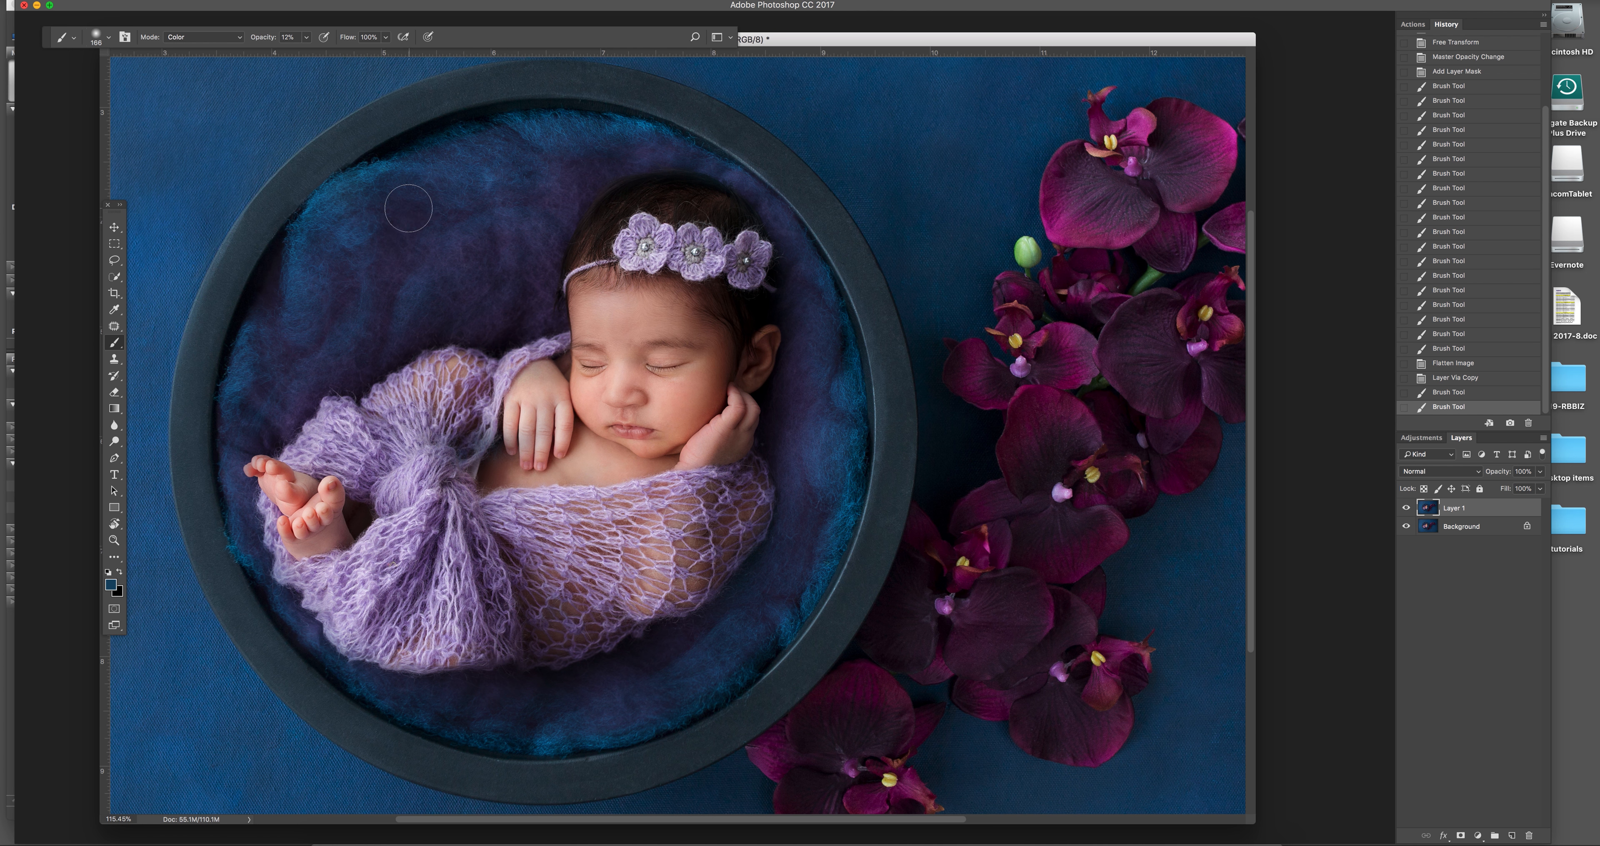
Tint the purple wool above the baby's wrap with the sampled blue.
{"action": "mouse_move", "coordinate": [408, 208]}
{"action": "left_mouse_down"}
{"action": "mouse_move", "coordinate": [376, 216]}
{"action": "mouse_move", "coordinate": [412, 268]}
{"action": "left_mouse_up"}
{"action": "right_click", "coordinate": [375, 174]}
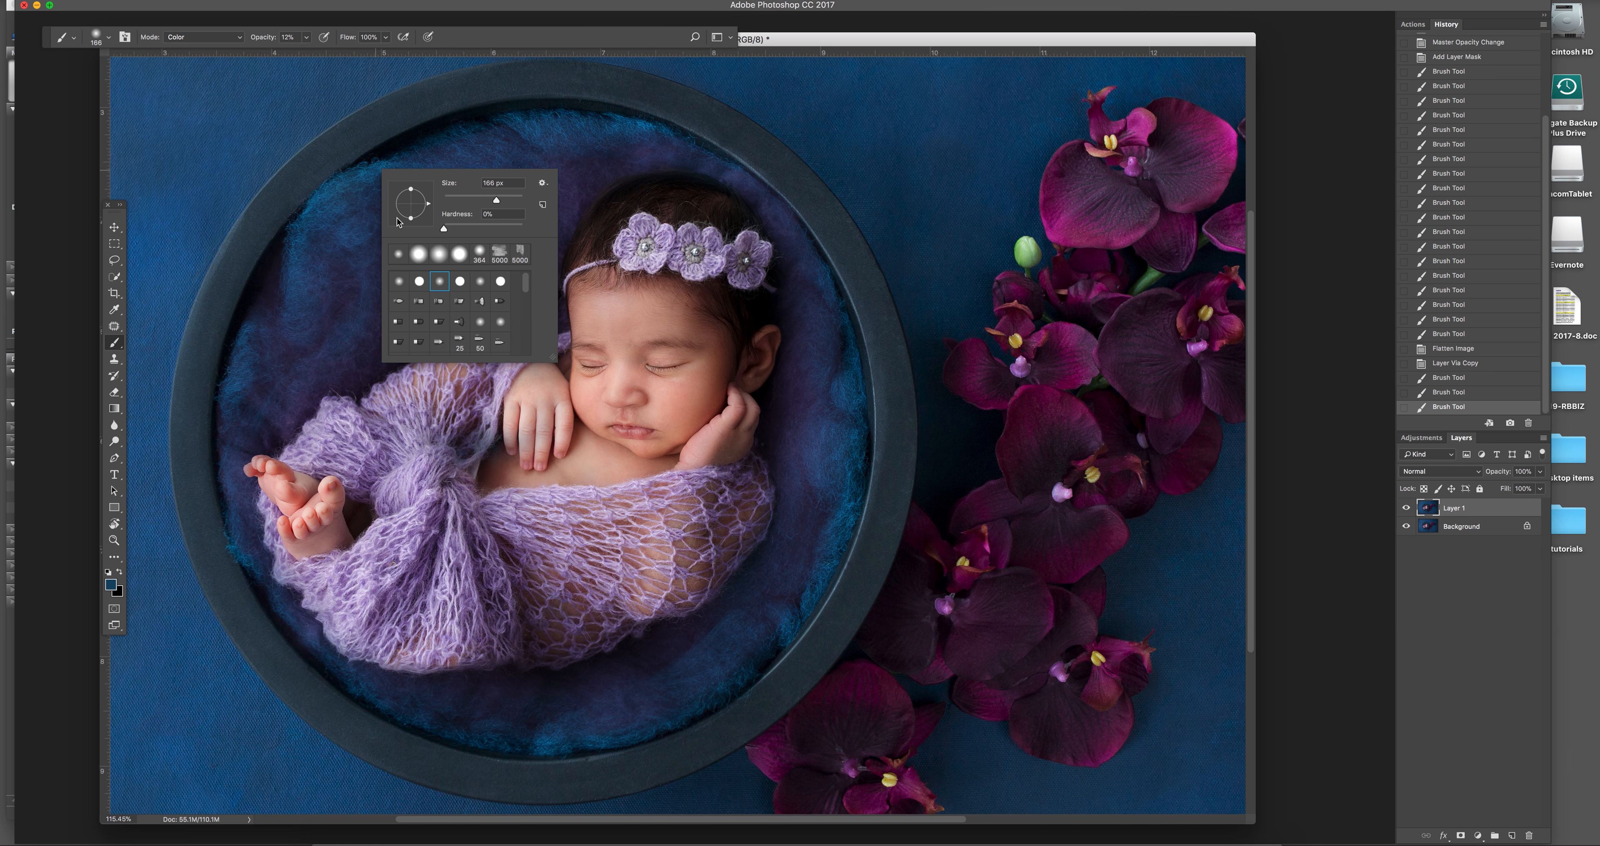
{"action": "left_click", "coordinate": [359, 273]}
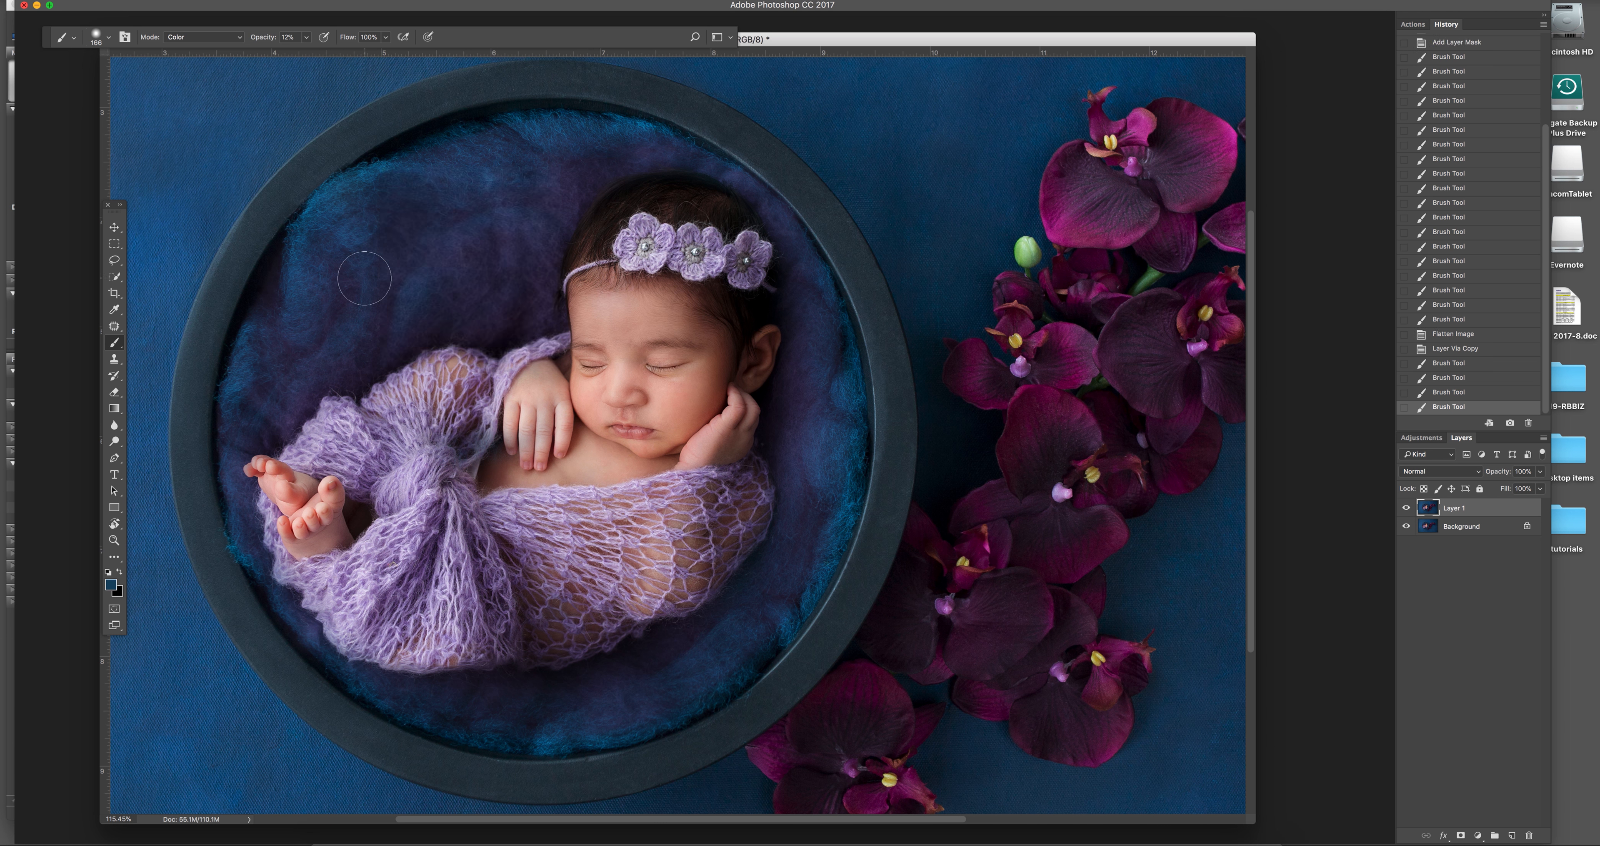
Tint more purple wool using a 169 px brush at 2% hardness, and compare the result by hiding and showing Layer 1.
{"action": "left_click", "coordinate": [106, 41]}
{"action": "left_click", "coordinate": [115, 101]}
{"action": "left_click_drag", "start_coordinate": [167, 75], "coordinate": [167, 74]}
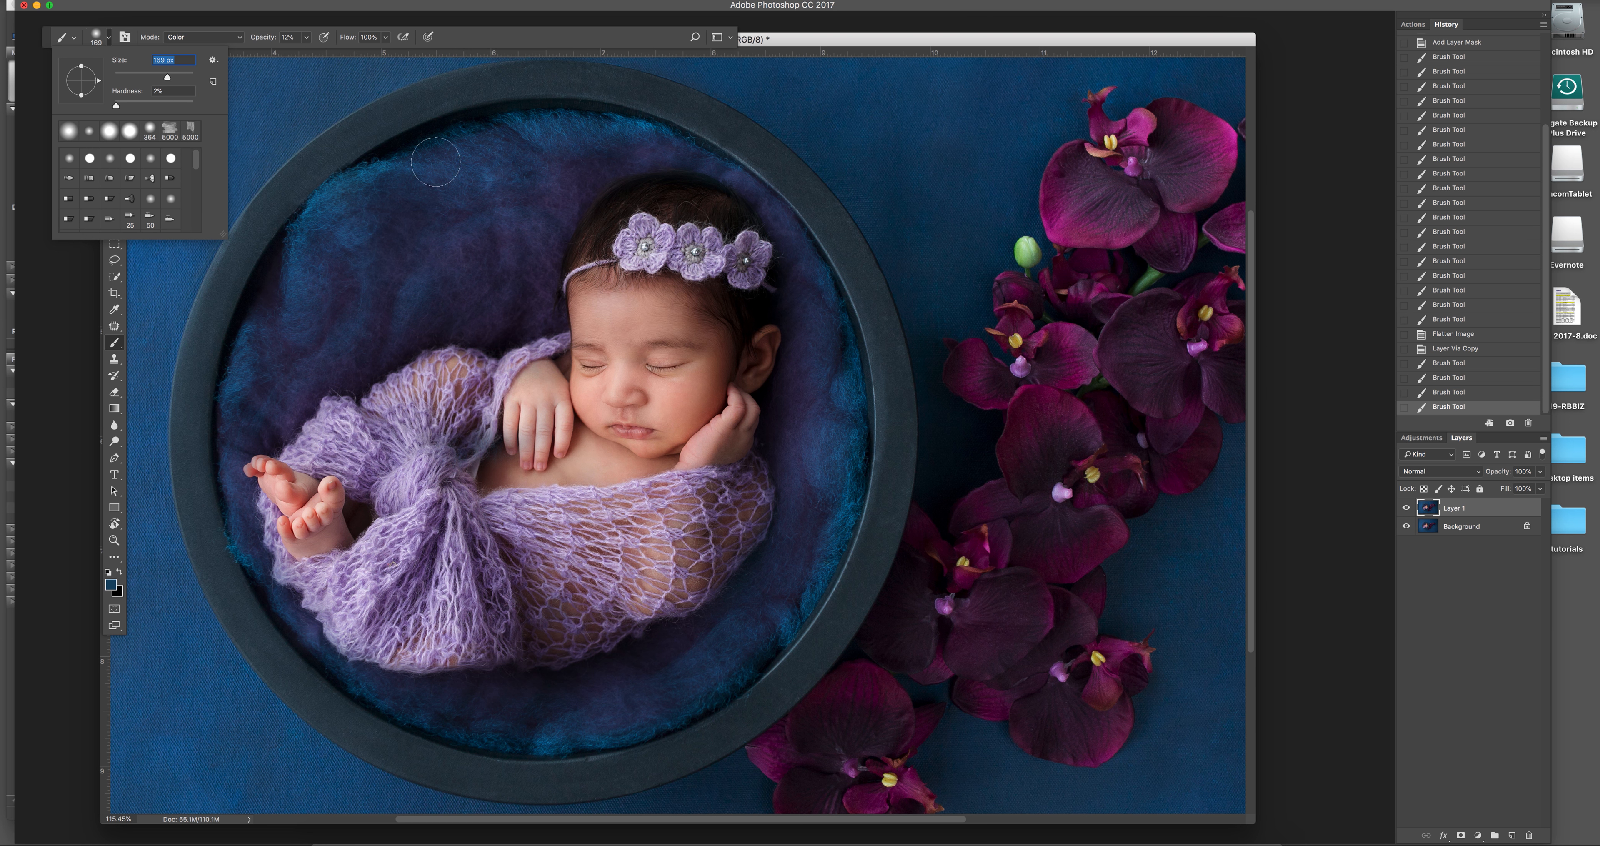
{"action": "key", "text": "Return"}
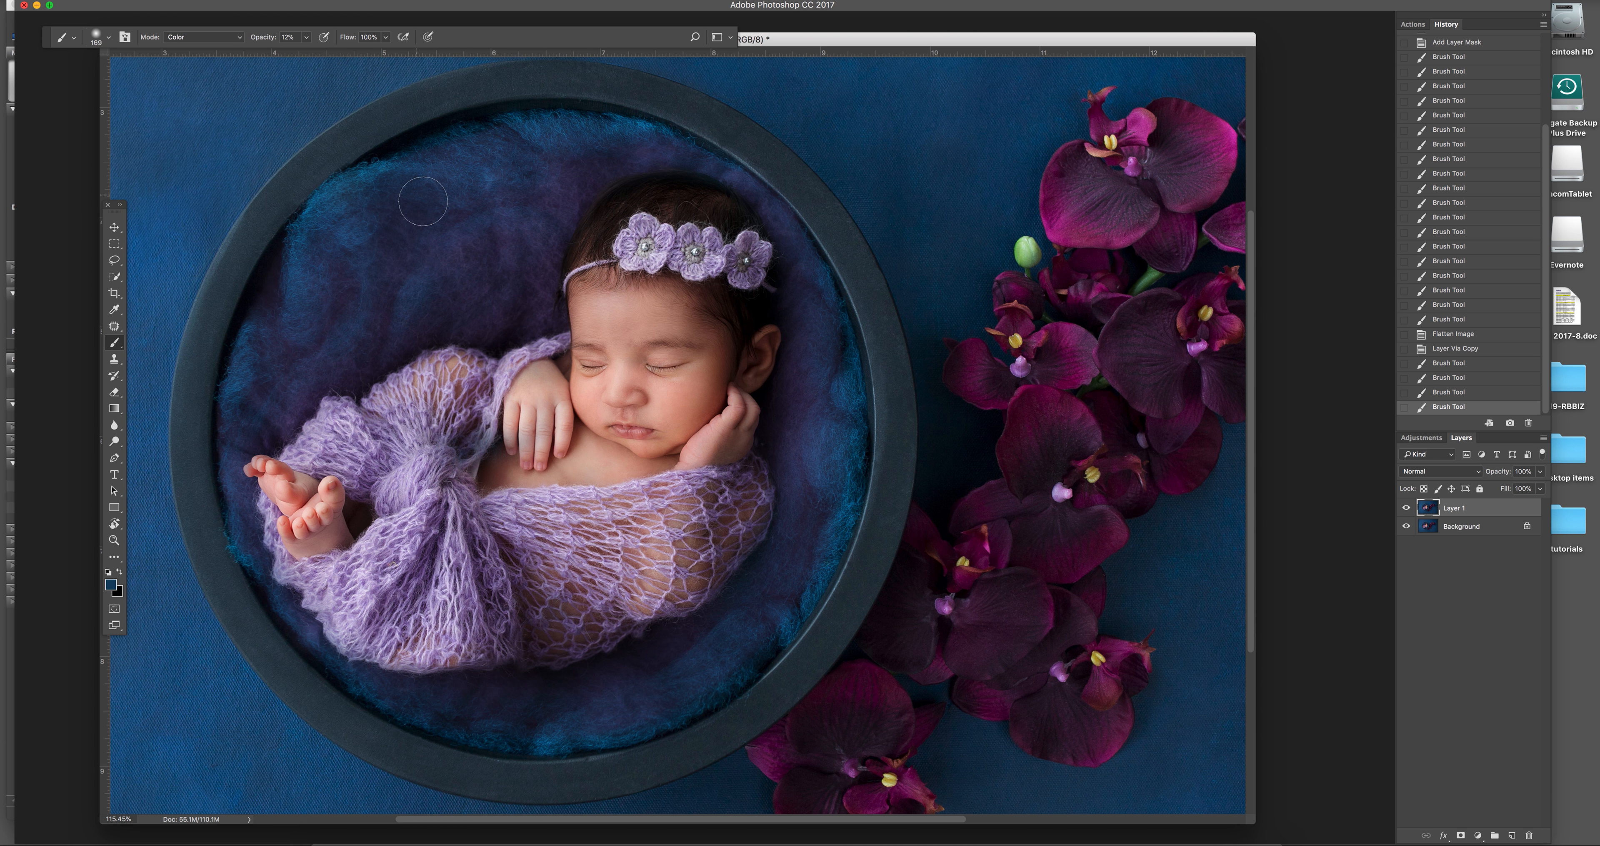
{"action": "left_click", "coordinate": [408, 227]}
{"action": "left_click", "coordinate": [1424, 458]}
{"action": "left_click", "coordinate": [1472, 572]}
{"action": "left_click", "coordinate": [1407, 507]}
{"action": "left_click", "coordinate": [1405, 508]}
Raise the brush opacity to 100% and tint the purple wool in the bowl's upper area above the baby's feet.
{"action": "left_click_drag", "start_coordinate": [485, 231], "coordinate": [484, 199]}
{"action": "left_click", "coordinate": [307, 38]}
{"action": "mouse_move", "coordinate": [381, 209]}
{"action": "left_mouse_down"}
{"action": "mouse_move", "coordinate": [374, 226]}
{"action": "mouse_move", "coordinate": [389, 214]}
{"action": "left_mouse_up"}
{"action": "left_click", "coordinate": [307, 38]}
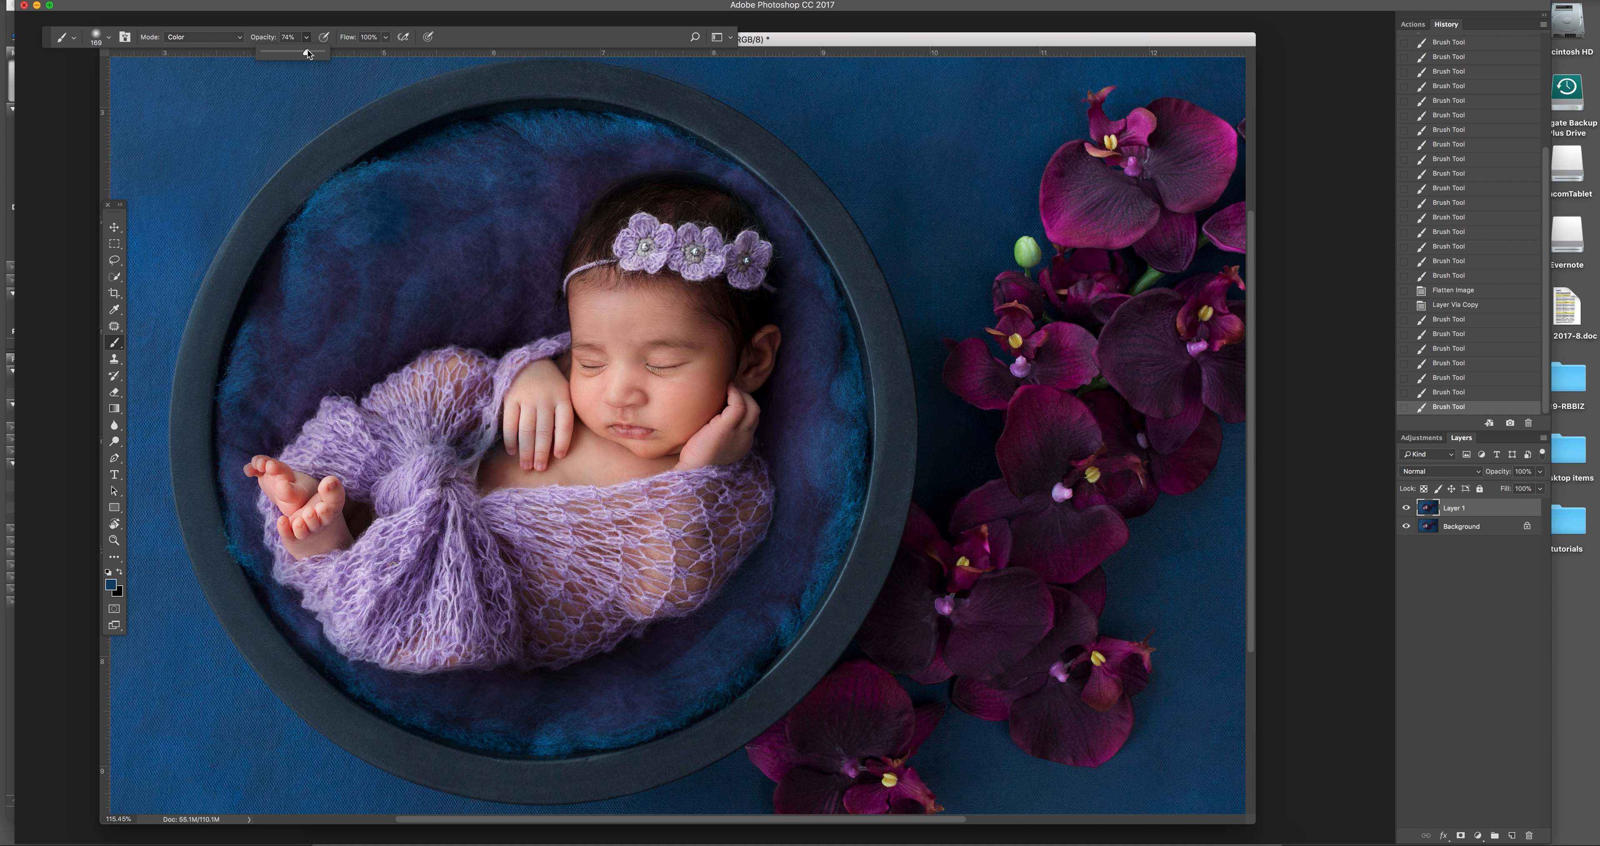
{"action": "mouse_move", "coordinate": [423, 188]}
{"action": "left_mouse_down"}
{"action": "mouse_move", "coordinate": [447, 198]}
{"action": "mouse_move", "coordinate": [429, 203]}
{"action": "left_mouse_up"}
{"action": "mouse_move", "coordinate": [392, 283]}
{"action": "left_mouse_down"}
{"action": "mouse_move", "coordinate": [382, 267]}
{"action": "mouse_move", "coordinate": [342, 295]}
{"action": "mouse_move", "coordinate": [457, 267]}
{"action": "mouse_move", "coordinate": [533, 205]}
{"action": "mouse_move", "coordinate": [457, 177]}
{"action": "mouse_move", "coordinate": [508, 160]}
{"action": "mouse_move", "coordinate": [390, 310]}
{"action": "mouse_move", "coordinate": [298, 360]}
{"action": "mouse_move", "coordinate": [341, 258]}
{"action": "left_mouse_up"}
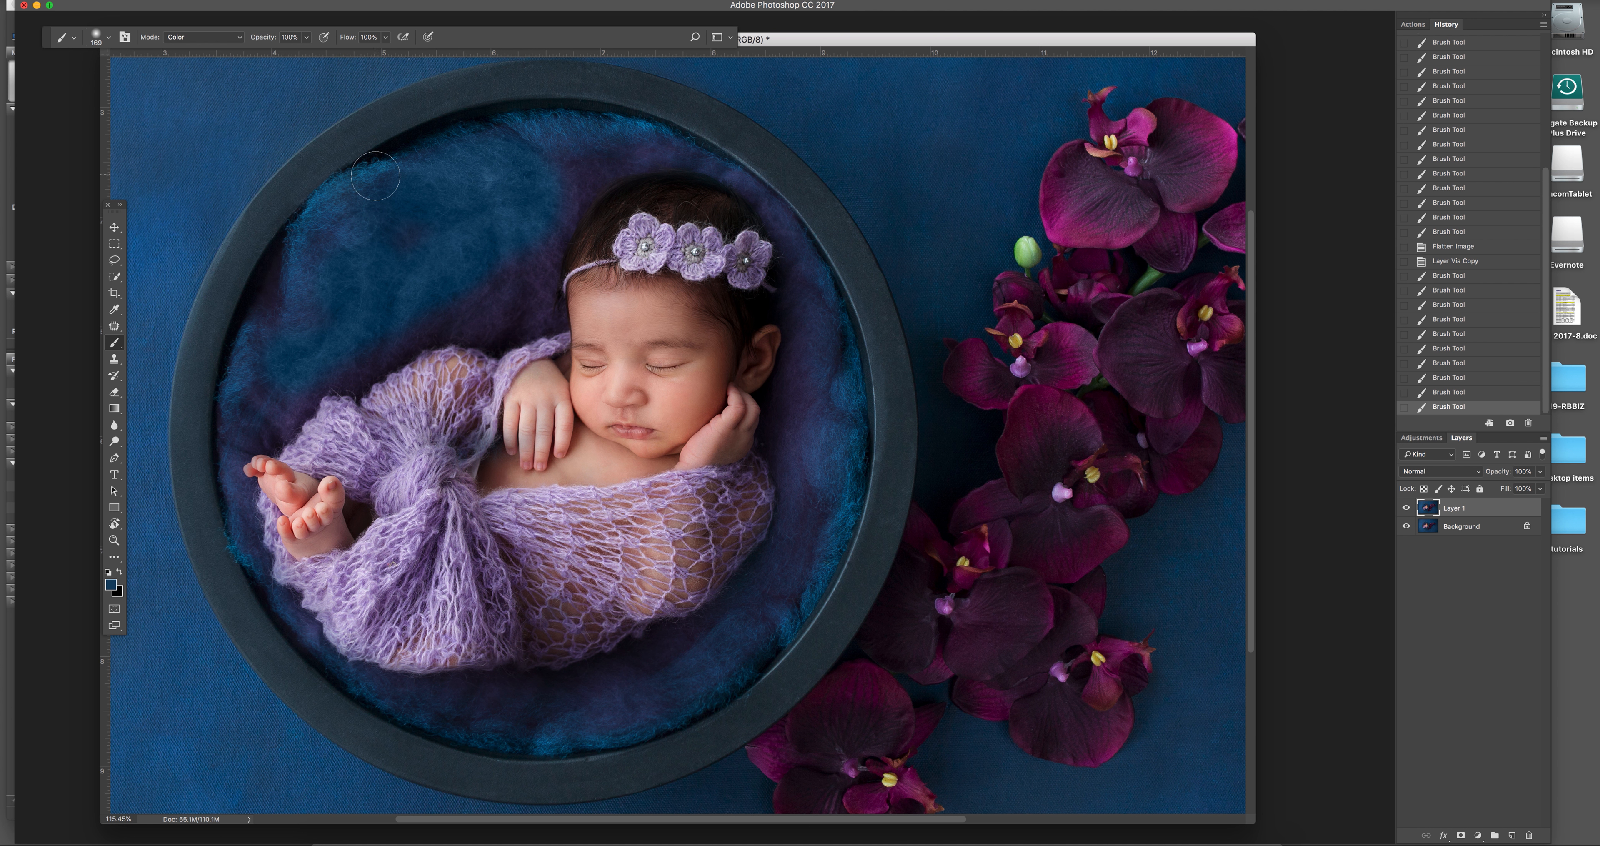
Sample blue from the backdrop outside the bowl and the tinted wool, and color the remaining purple wool between the wrap and the head.
{"action": "right_click", "coordinate": [212, 155]}
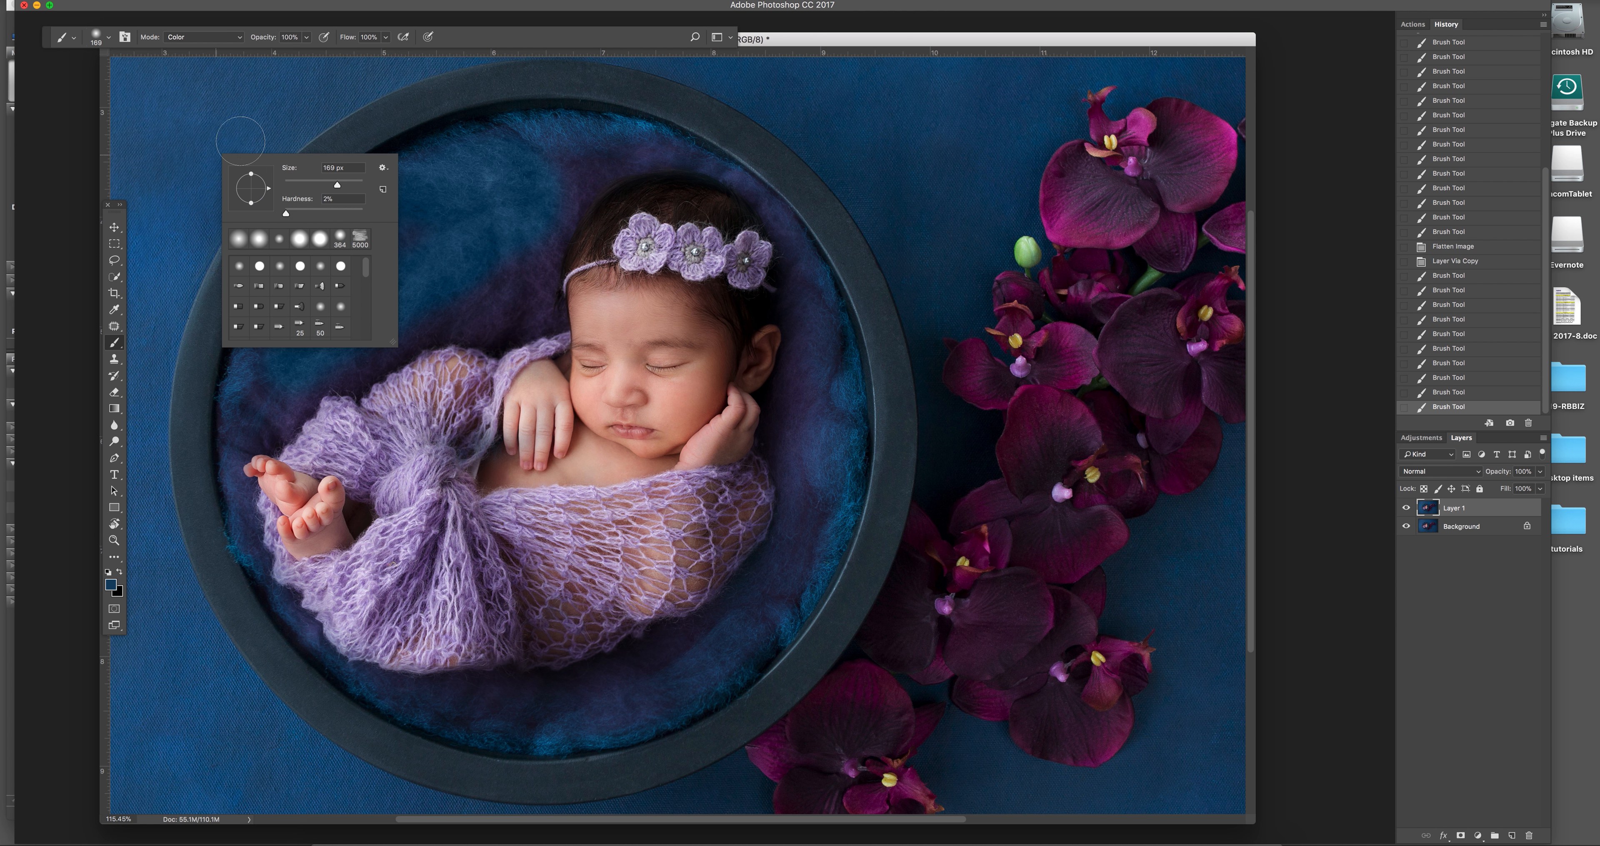
{"action": "left_click", "coordinate": [221, 120], "text": "alt"}
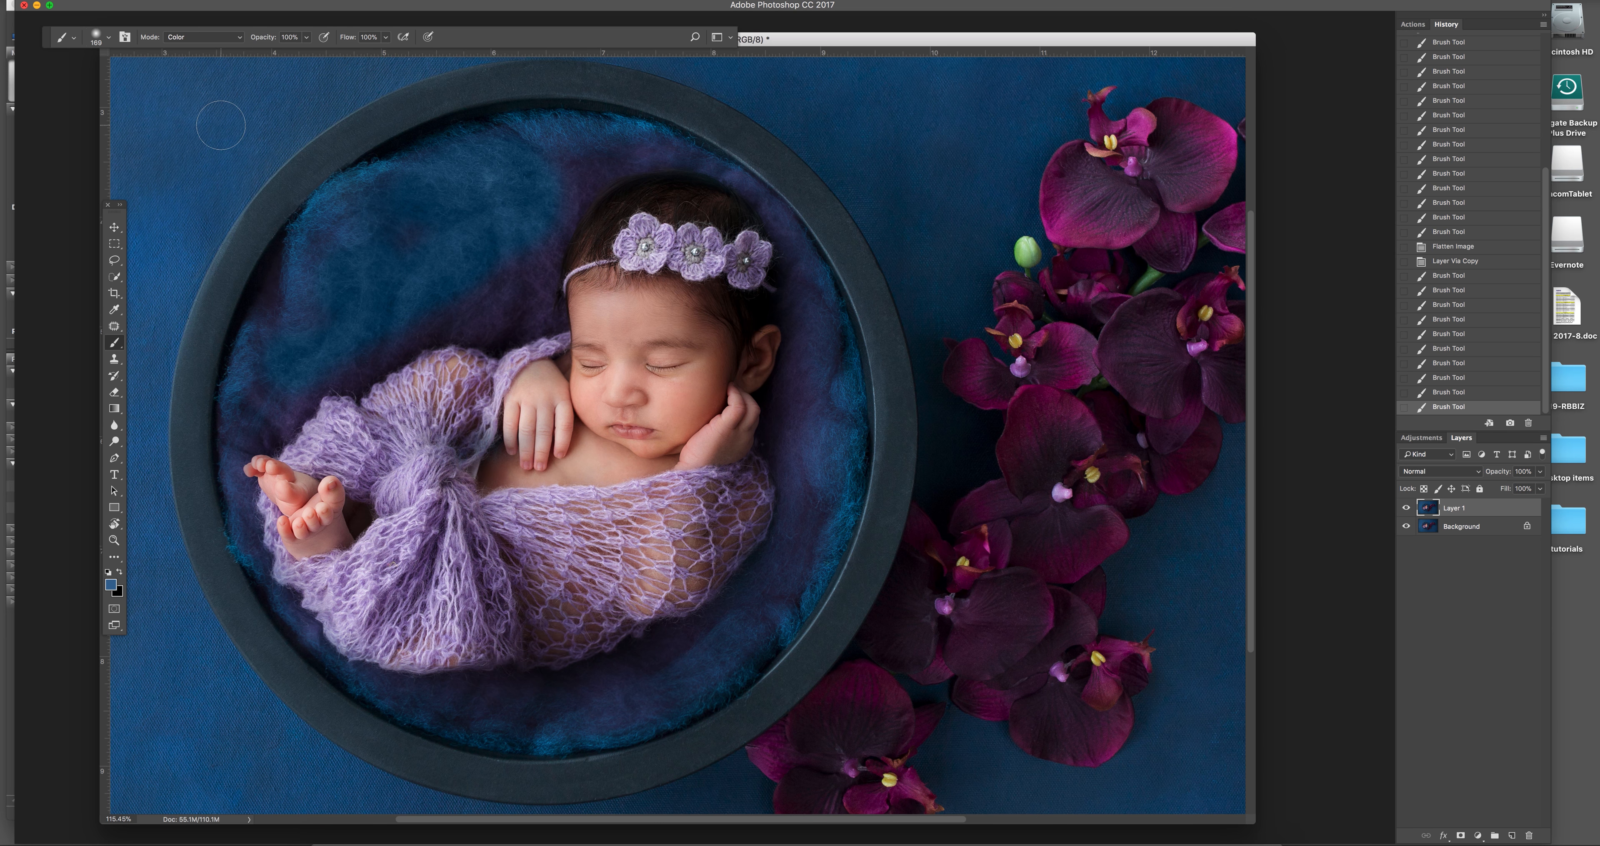
{"action": "left_click", "coordinate": [219, 125], "text": "alt"}
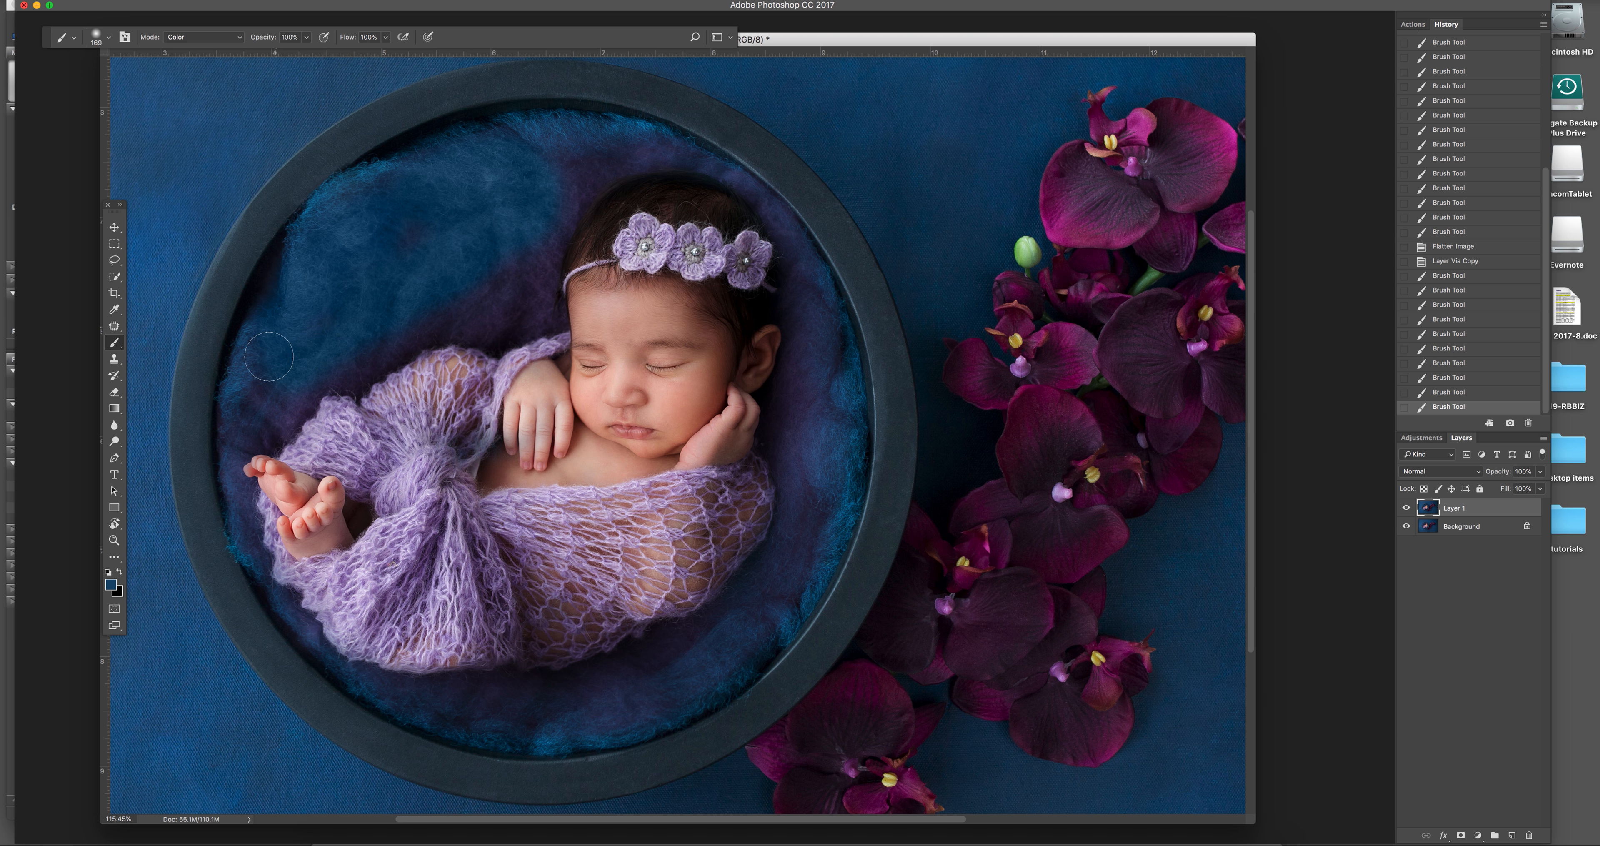
{"action": "left_click_drag", "start_coordinate": [366, 343], "coordinate": [477, 294]}
{"action": "left_click", "coordinate": [386, 166], "text": "alt"}
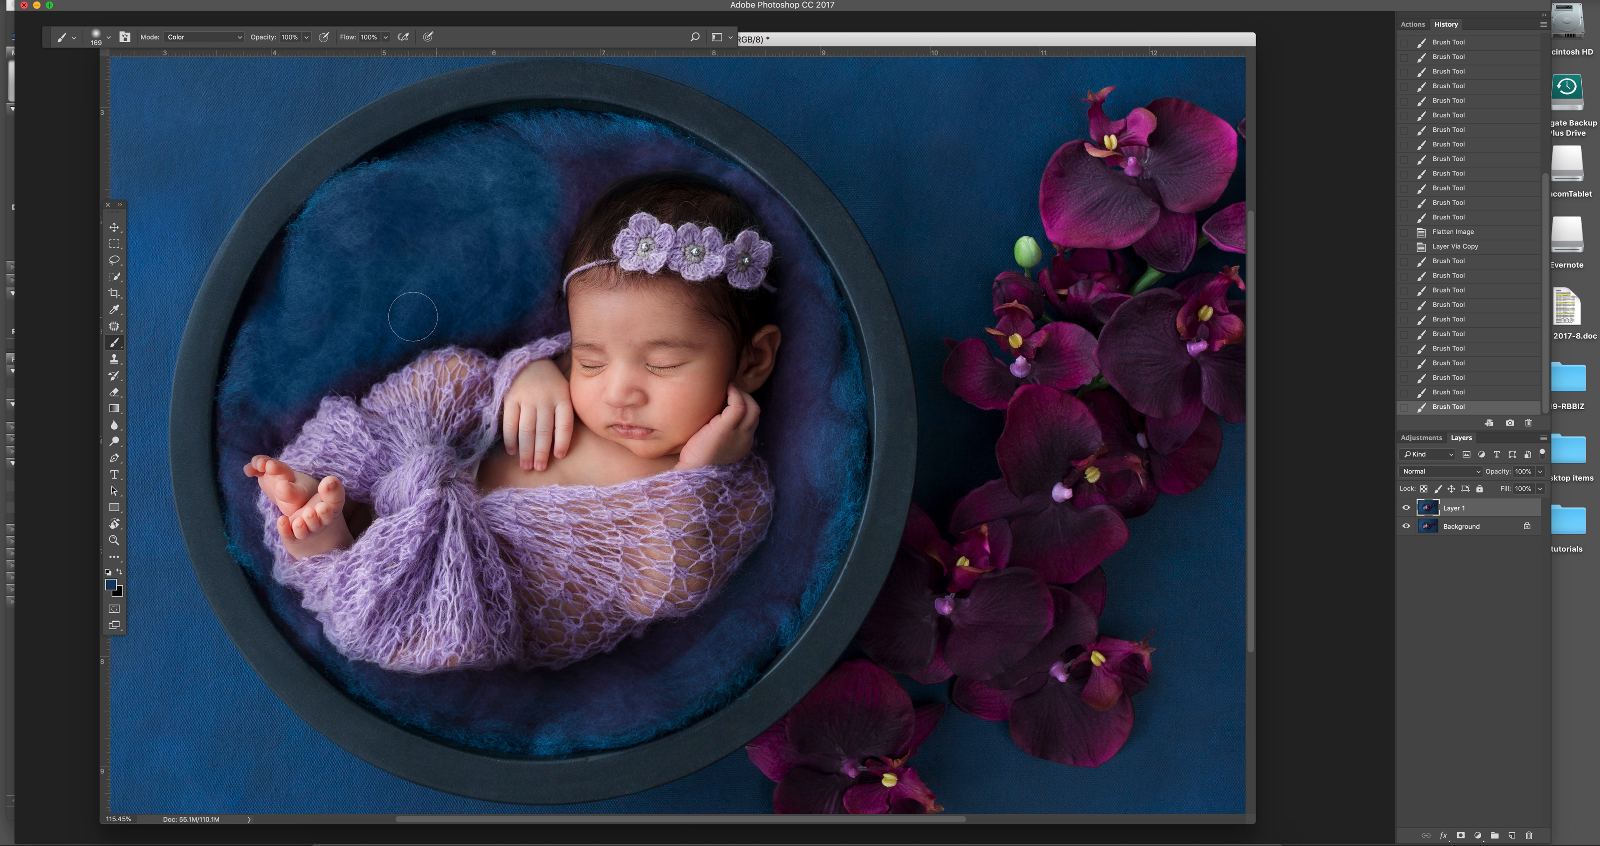
{"action": "mouse_move", "coordinate": [548, 170]}
{"action": "left_mouse_down"}
{"action": "mouse_move", "coordinate": [525, 155]}
{"action": "mouse_move", "coordinate": [462, 173]}
{"action": "left_mouse_up"}
Reduce the brush size and tint the purple wool along the bowl's inner edge above the baby's feet.
{"action": "left_click", "coordinate": [114, 539]}
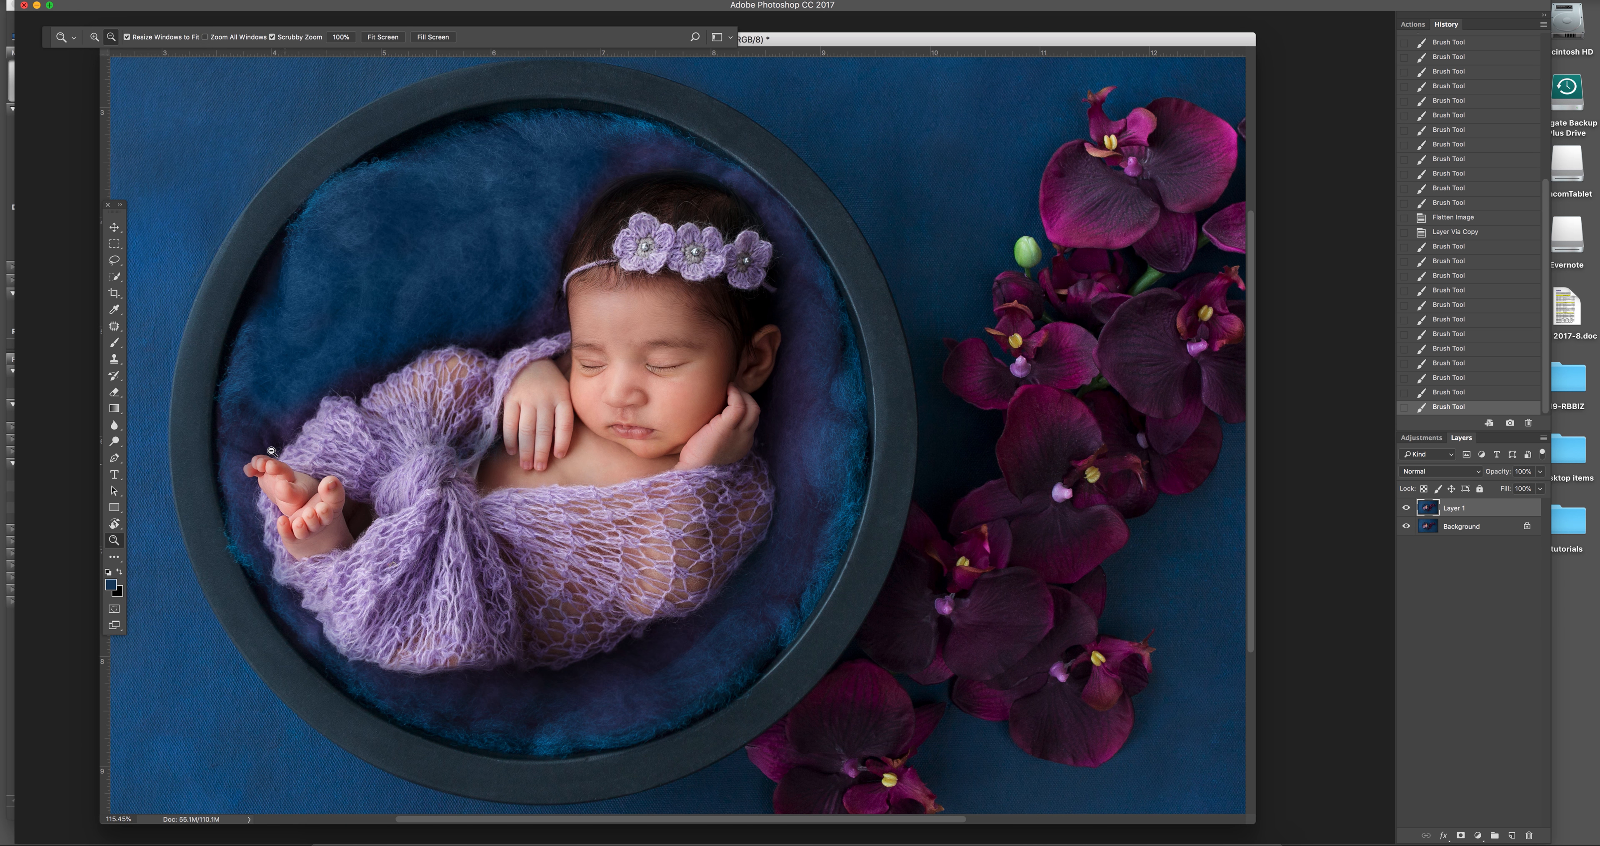
{"action": "left_click_drag", "start_coordinate": [216, 471], "coordinate": [298, 479]}
{"action": "left_click", "coordinate": [114, 342]}
{"action": "left_click", "coordinate": [108, 39]}
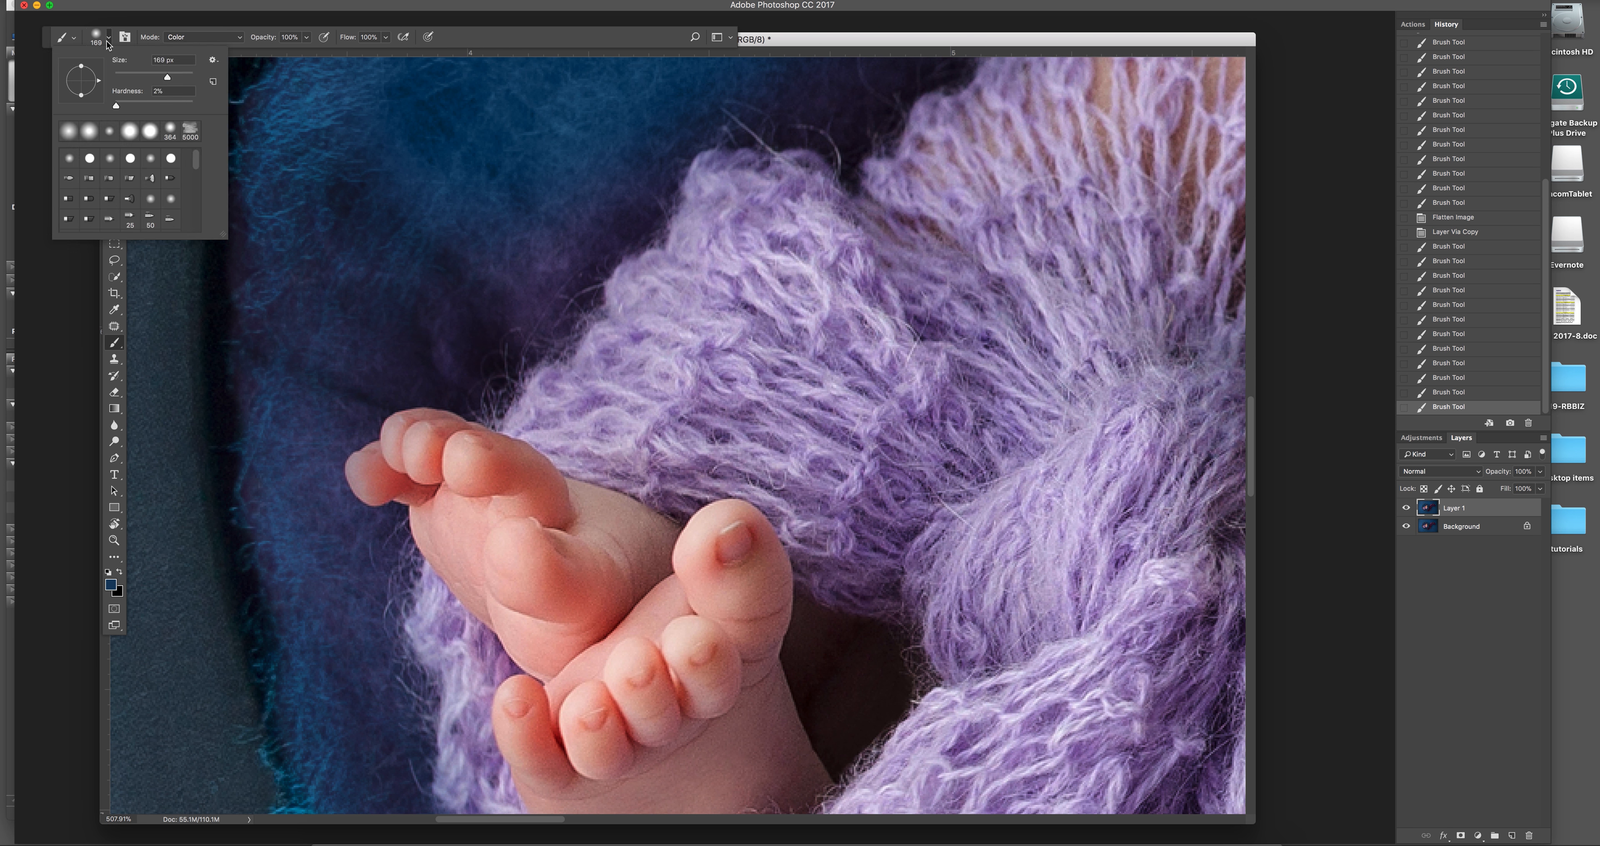
{"action": "left_click", "coordinate": [137, 77]}
{"action": "left_click", "coordinate": [358, 230]}
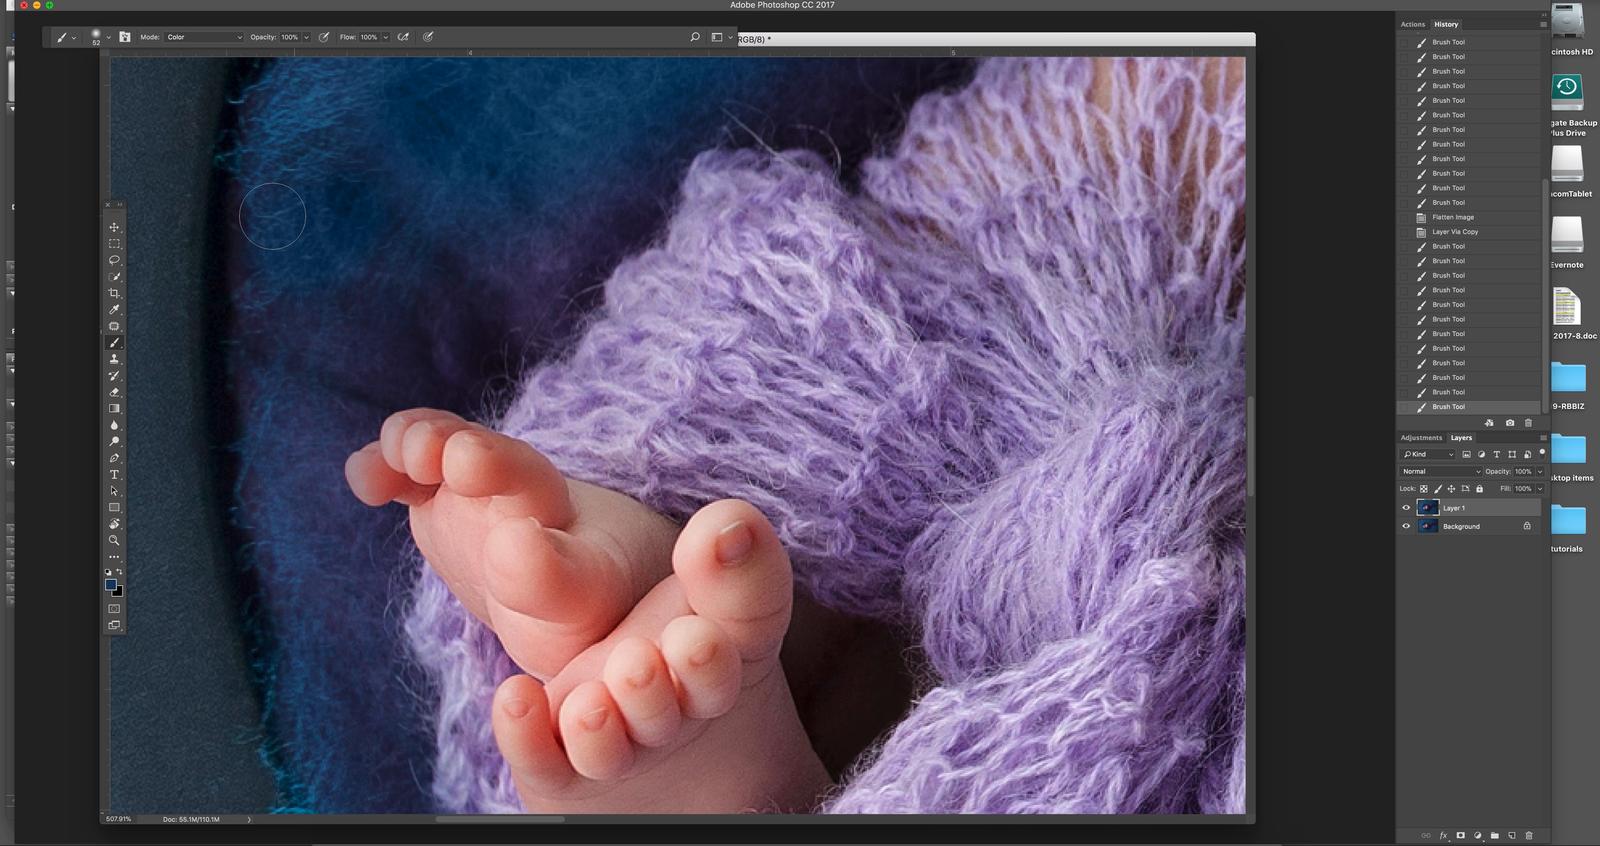
{"action": "left_click_drag", "start_coordinate": [272, 340], "coordinate": [324, 338]}
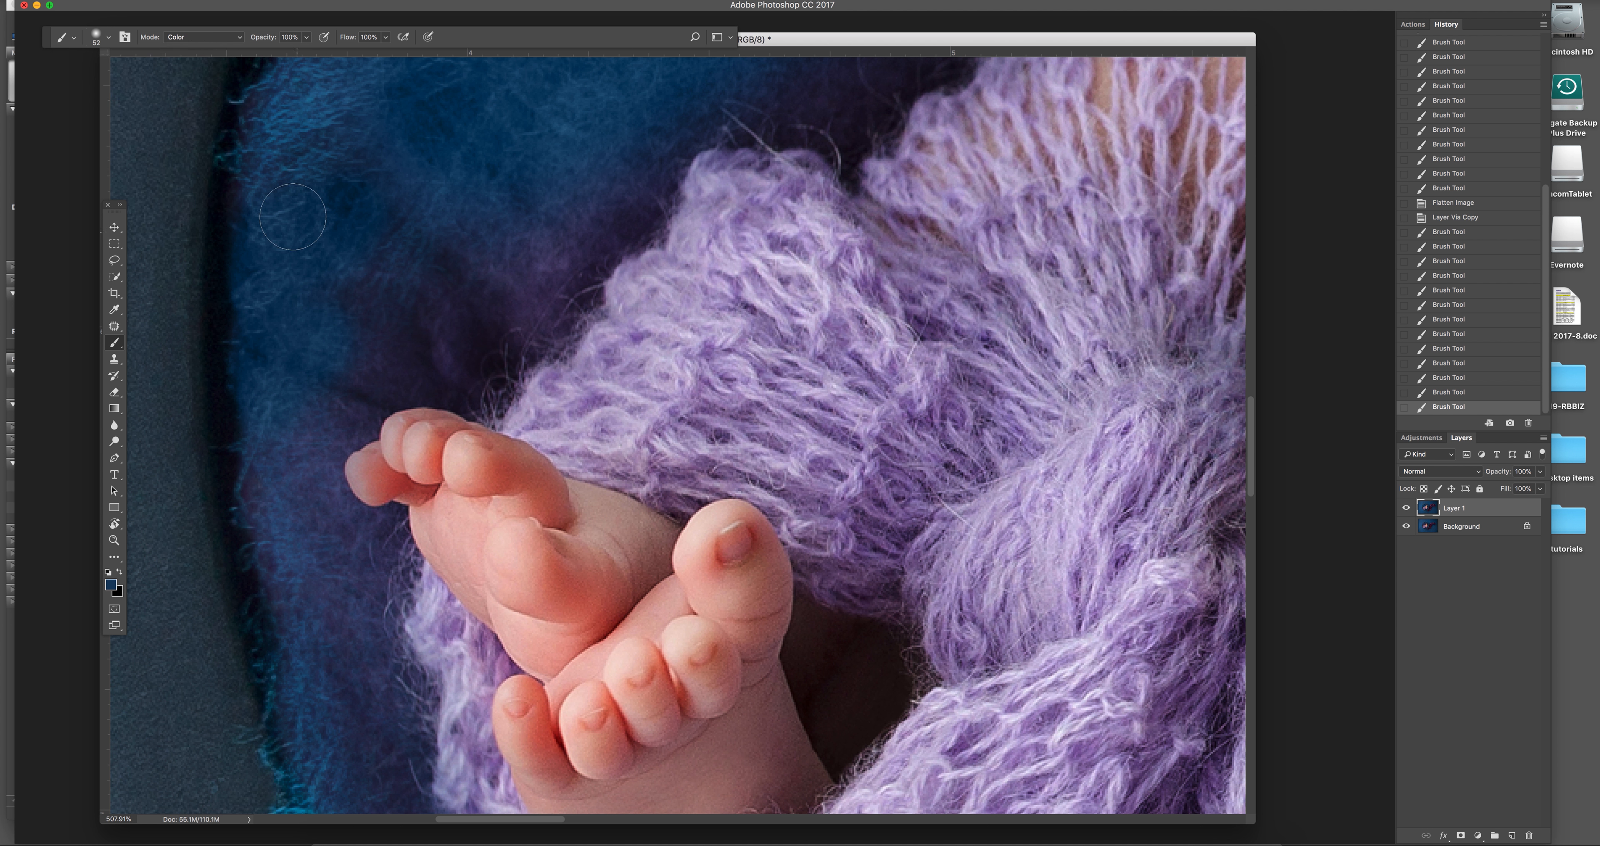
Use an even smaller brush to tint the wool around the toes, down beside the foot and up along the wrap's edge.
{"action": "left_click", "coordinate": [109, 39]}
{"action": "left_click_drag", "start_coordinate": [131, 75], "coordinate": [126, 77]}
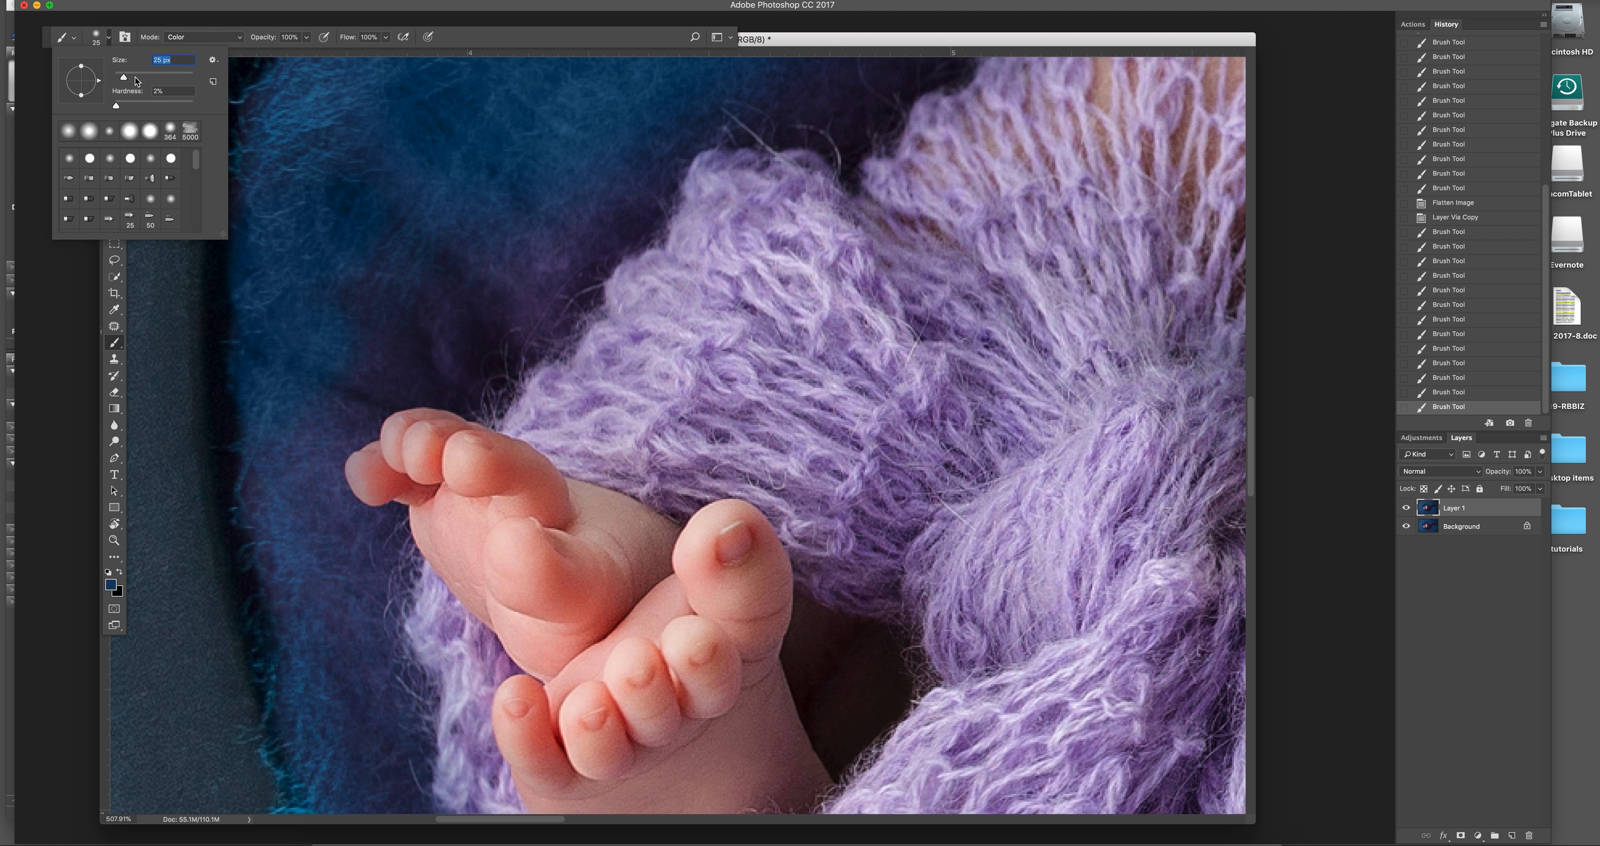
{"action": "left_click", "coordinate": [367, 284]}
{"action": "mouse_move", "coordinate": [349, 374]}
{"action": "left_mouse_down"}
{"action": "mouse_move", "coordinate": [346, 427]}
{"action": "mouse_move", "coordinate": [312, 395]}
{"action": "mouse_move", "coordinate": [306, 413]}
{"action": "left_mouse_up"}
{"action": "left_click", "coordinate": [109, 38]}
{"action": "mouse_move", "coordinate": [337, 444]}
{"action": "left_mouse_down"}
{"action": "mouse_move", "coordinate": [340, 504]}
{"action": "mouse_move", "coordinate": [392, 521]}
{"action": "mouse_move", "coordinate": [389, 560]}
{"action": "mouse_move", "coordinate": [364, 559]}
{"action": "mouse_move", "coordinate": [285, 484]}
{"action": "mouse_move", "coordinate": [286, 461]}
{"action": "mouse_move", "coordinate": [261, 540]}
{"action": "mouse_move", "coordinate": [260, 499]}
{"action": "mouse_move", "coordinate": [340, 622]}
{"action": "mouse_move", "coordinate": [357, 606]}
{"action": "mouse_move", "coordinate": [388, 668]}
{"action": "mouse_move", "coordinate": [414, 667]}
{"action": "mouse_move", "coordinate": [428, 695]}
{"action": "mouse_move", "coordinate": [413, 717]}
{"action": "mouse_move", "coordinate": [339, 702]}
{"action": "mouse_move", "coordinate": [296, 663]}
{"action": "mouse_move", "coordinate": [405, 740]}
{"action": "mouse_move", "coordinate": [409, 713]}
{"action": "mouse_move", "coordinate": [404, 744]}
{"action": "mouse_move", "coordinate": [361, 711]}
{"action": "left_mouse_up"}
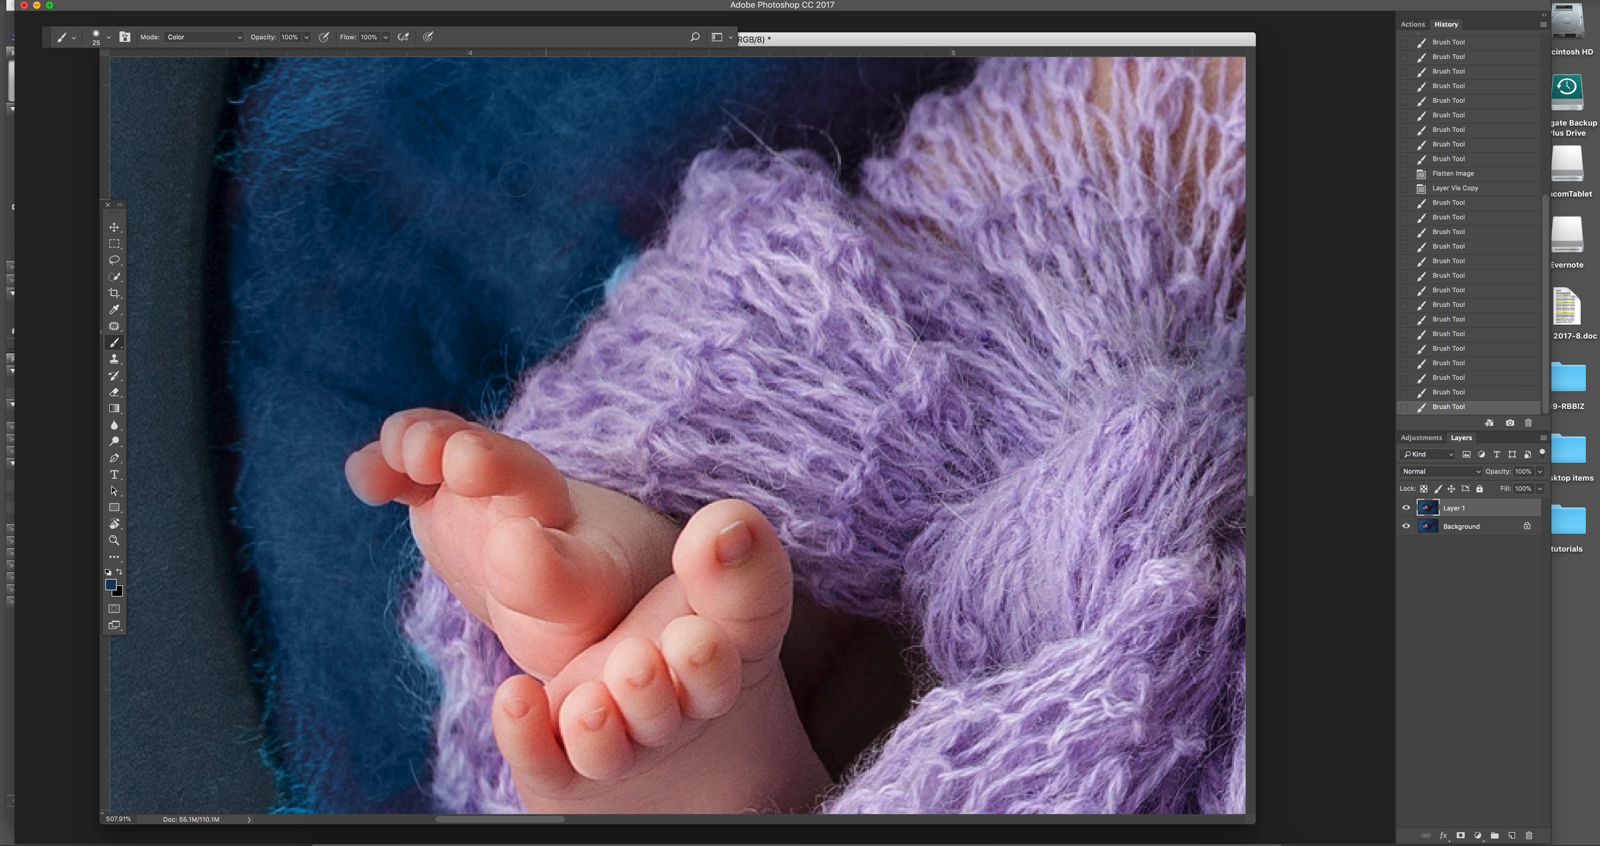
{"action": "left_click", "coordinate": [653, 213]}
Tint the dark purple wool along the upper edge of the knitted wrap, up to the baby's arm.
{"action": "left_click", "coordinate": [114, 540]}
{"action": "left_click_drag", "start_coordinate": [606, 427], "coordinate": [561, 390]}
{"action": "left_click_drag", "start_coordinate": [513, 341], "coordinate": [549, 348]}
{"action": "left_click_drag", "start_coordinate": [266, 418], "coordinate": [192, 337]}
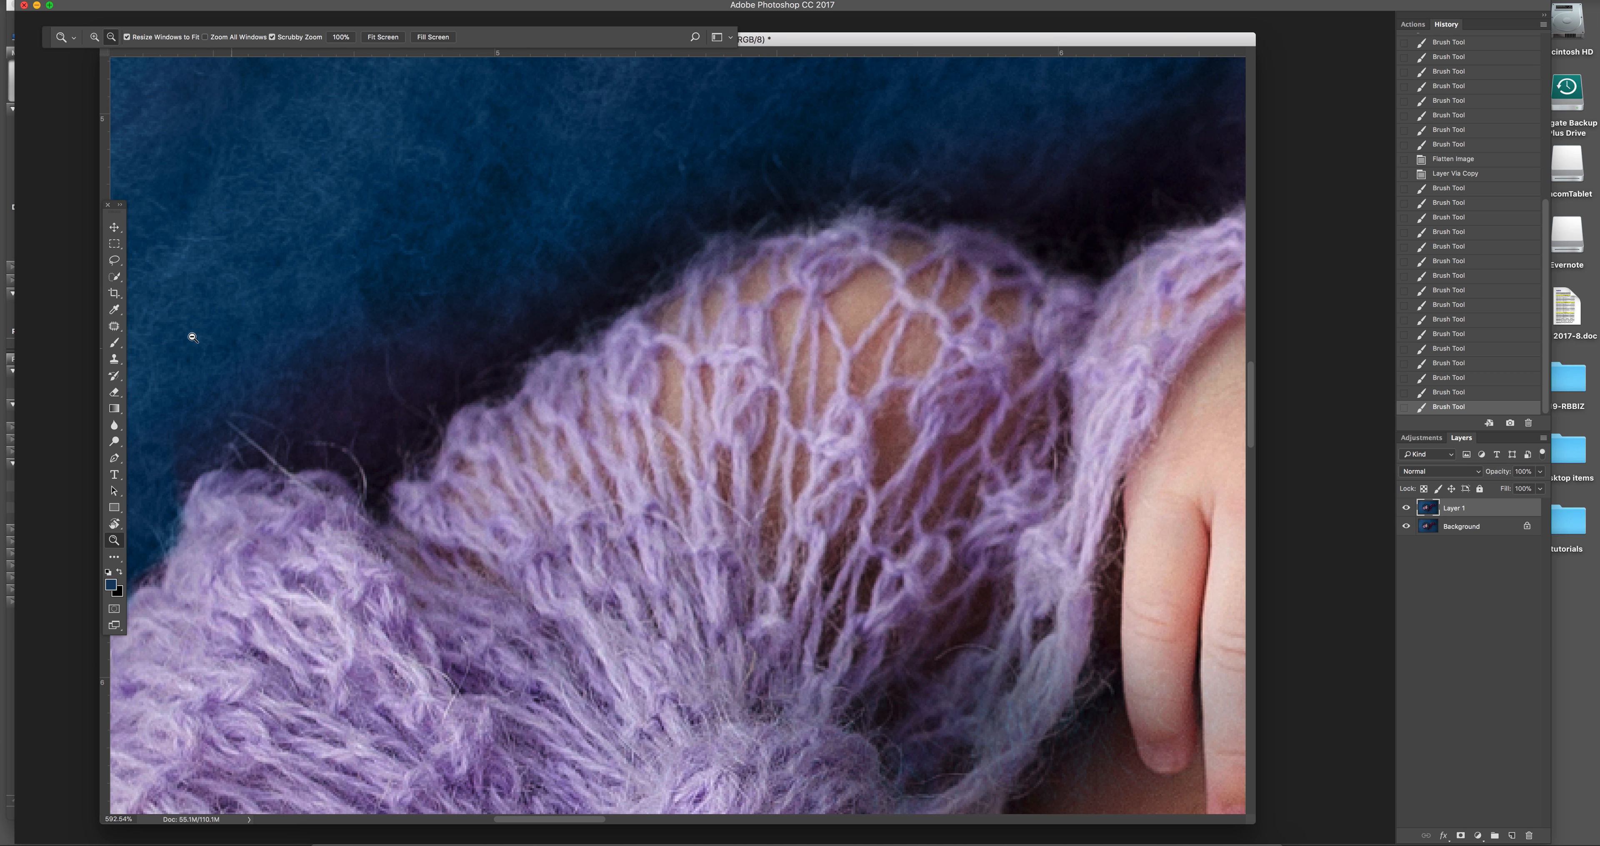
{"action": "left_click", "coordinate": [116, 342]}
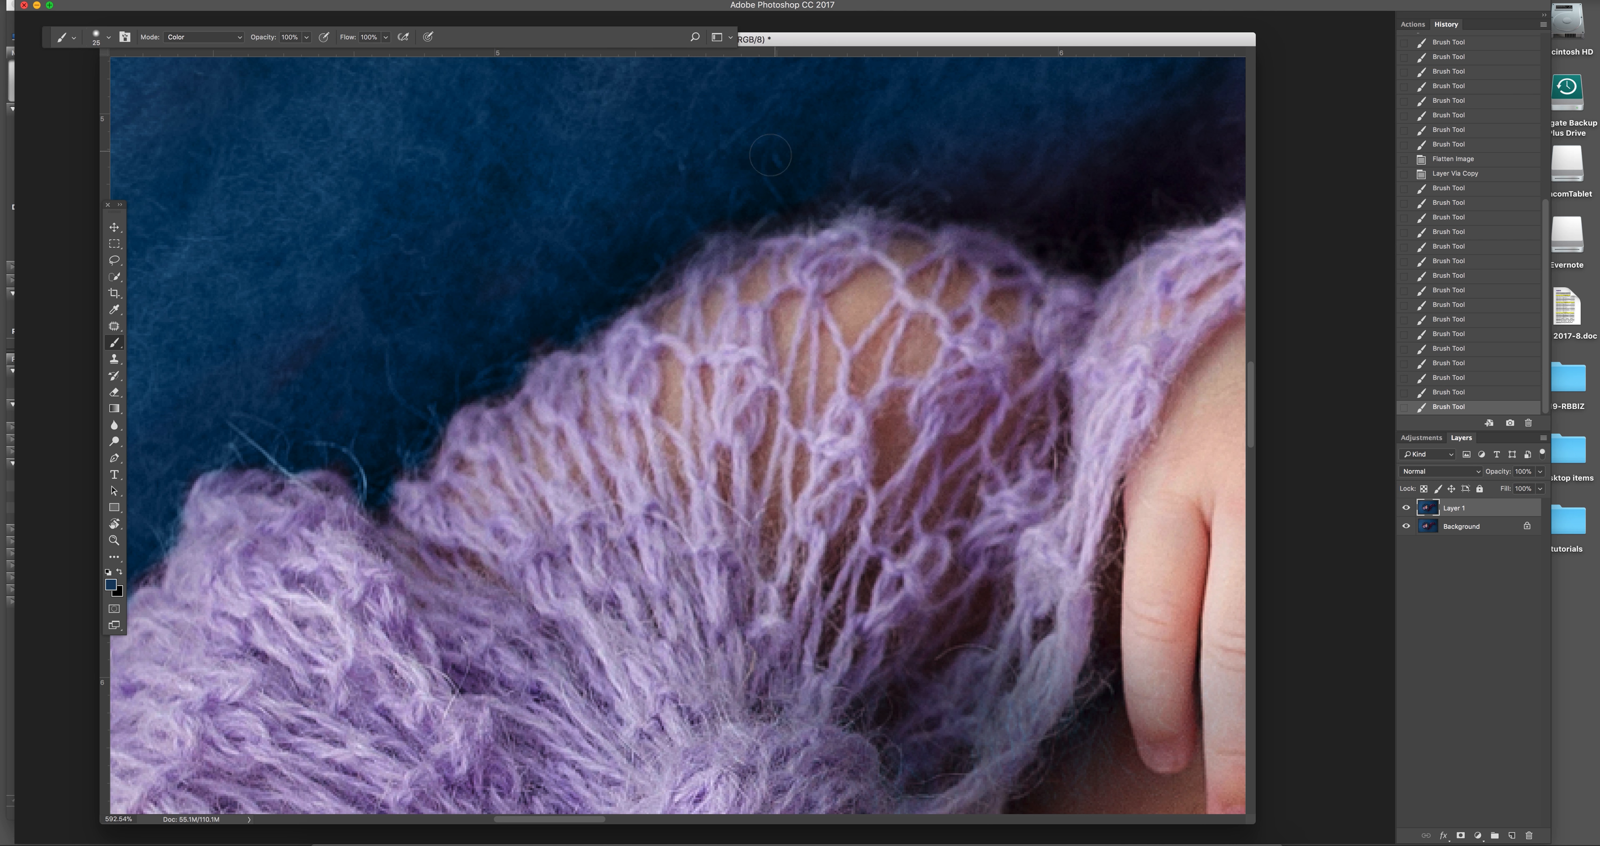
Tint the purple wool around the baby's head and behind the ear using a larger brush at 24% hardness.
{"action": "left_click", "coordinate": [114, 540]}
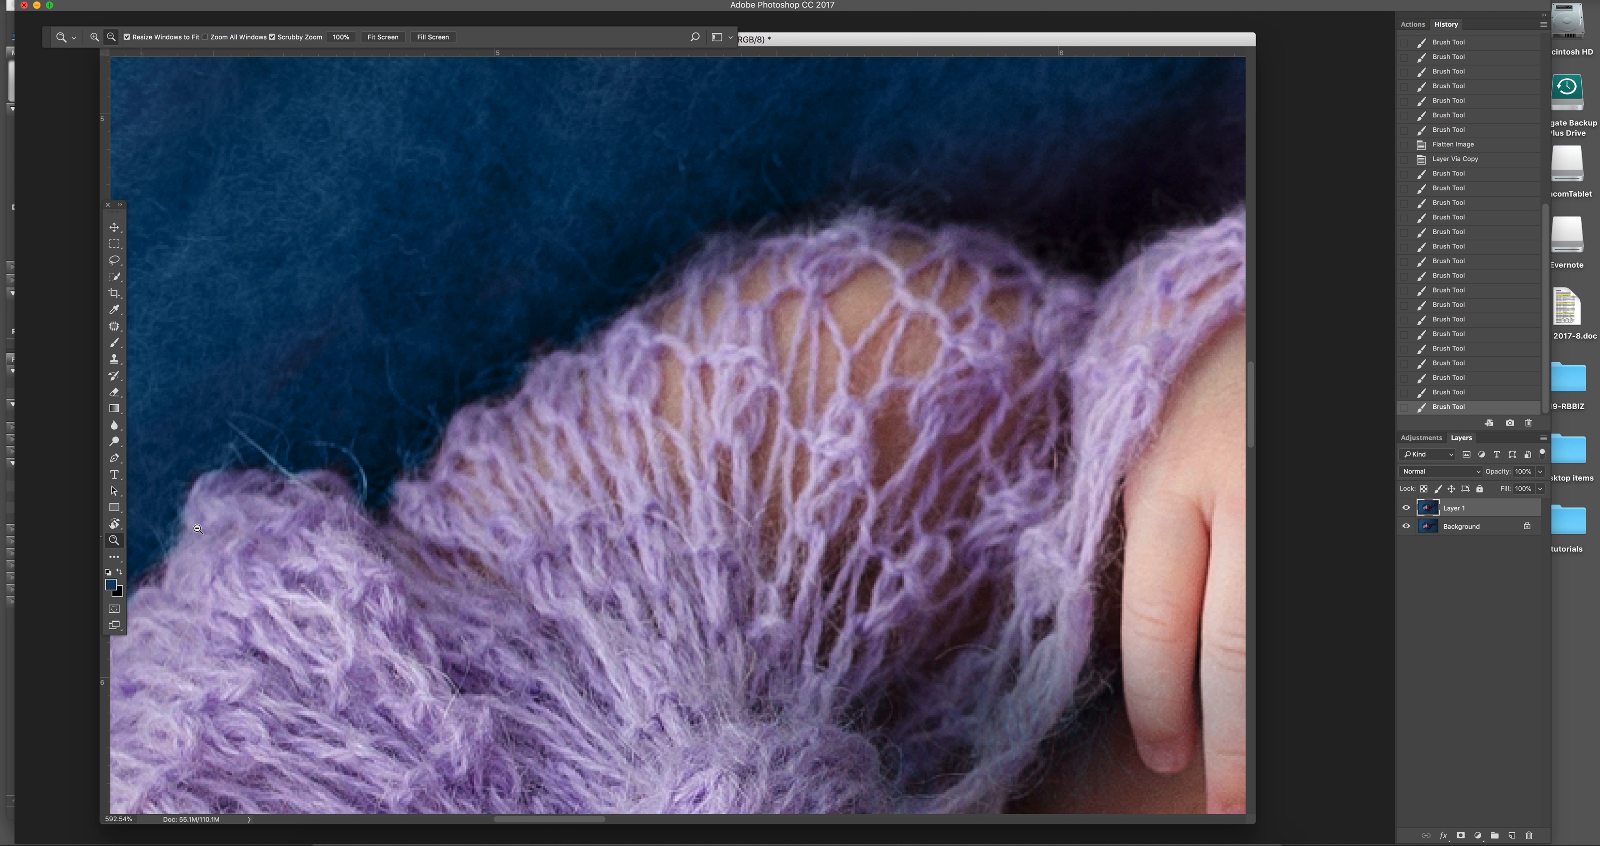
{"action": "left_click_drag", "start_coordinate": [795, 513], "coordinate": [673, 513]}
{"action": "left_click_drag", "start_coordinate": [957, 403], "coordinate": [1015, 355]}
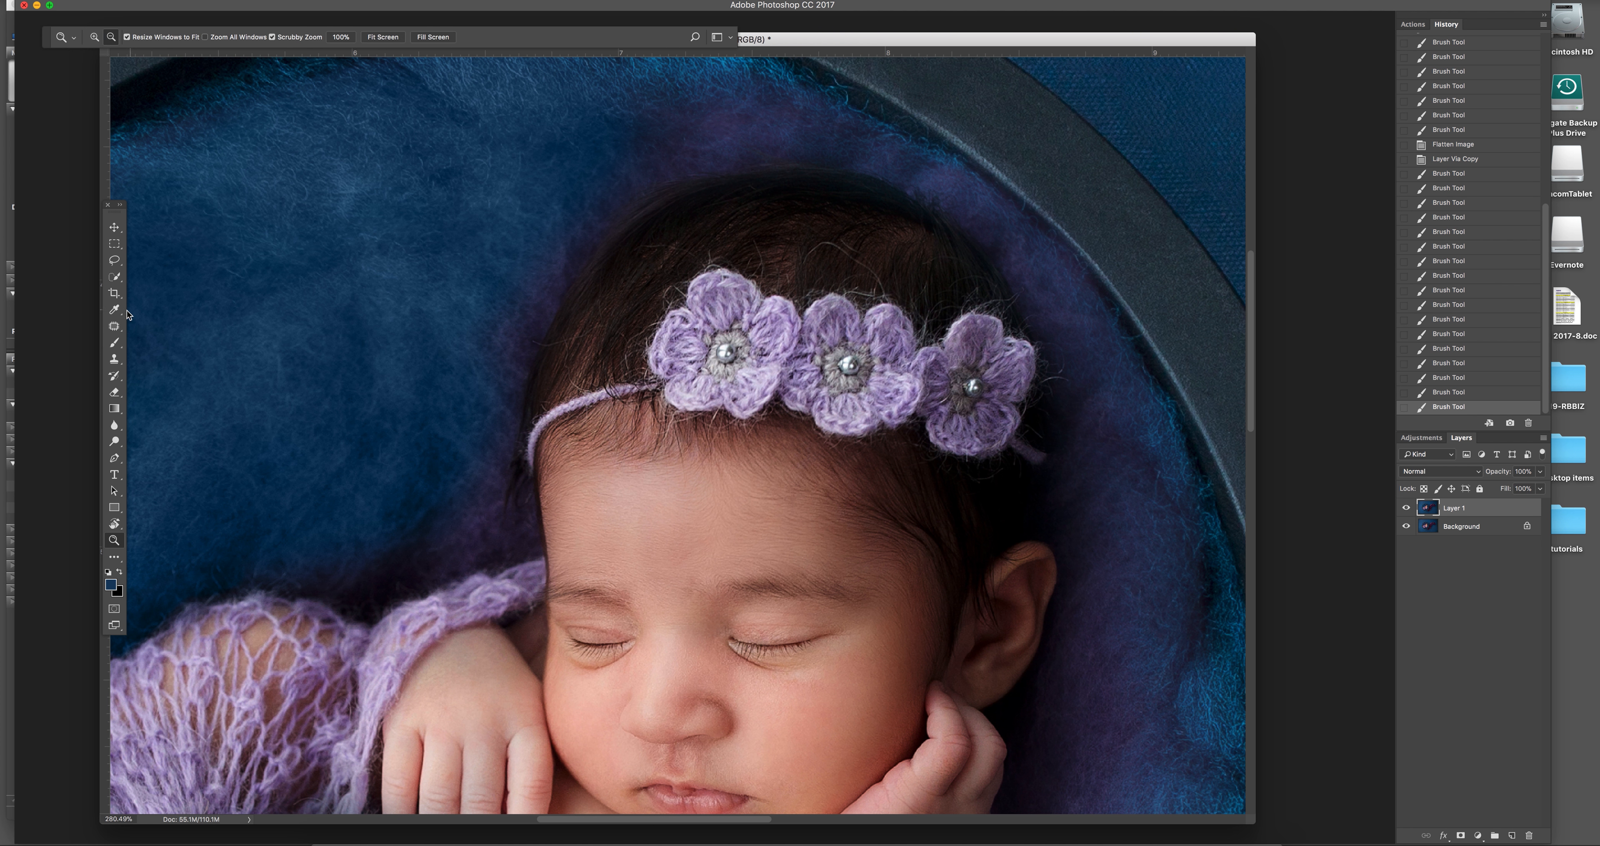
{"action": "left_click", "coordinate": [115, 342]}
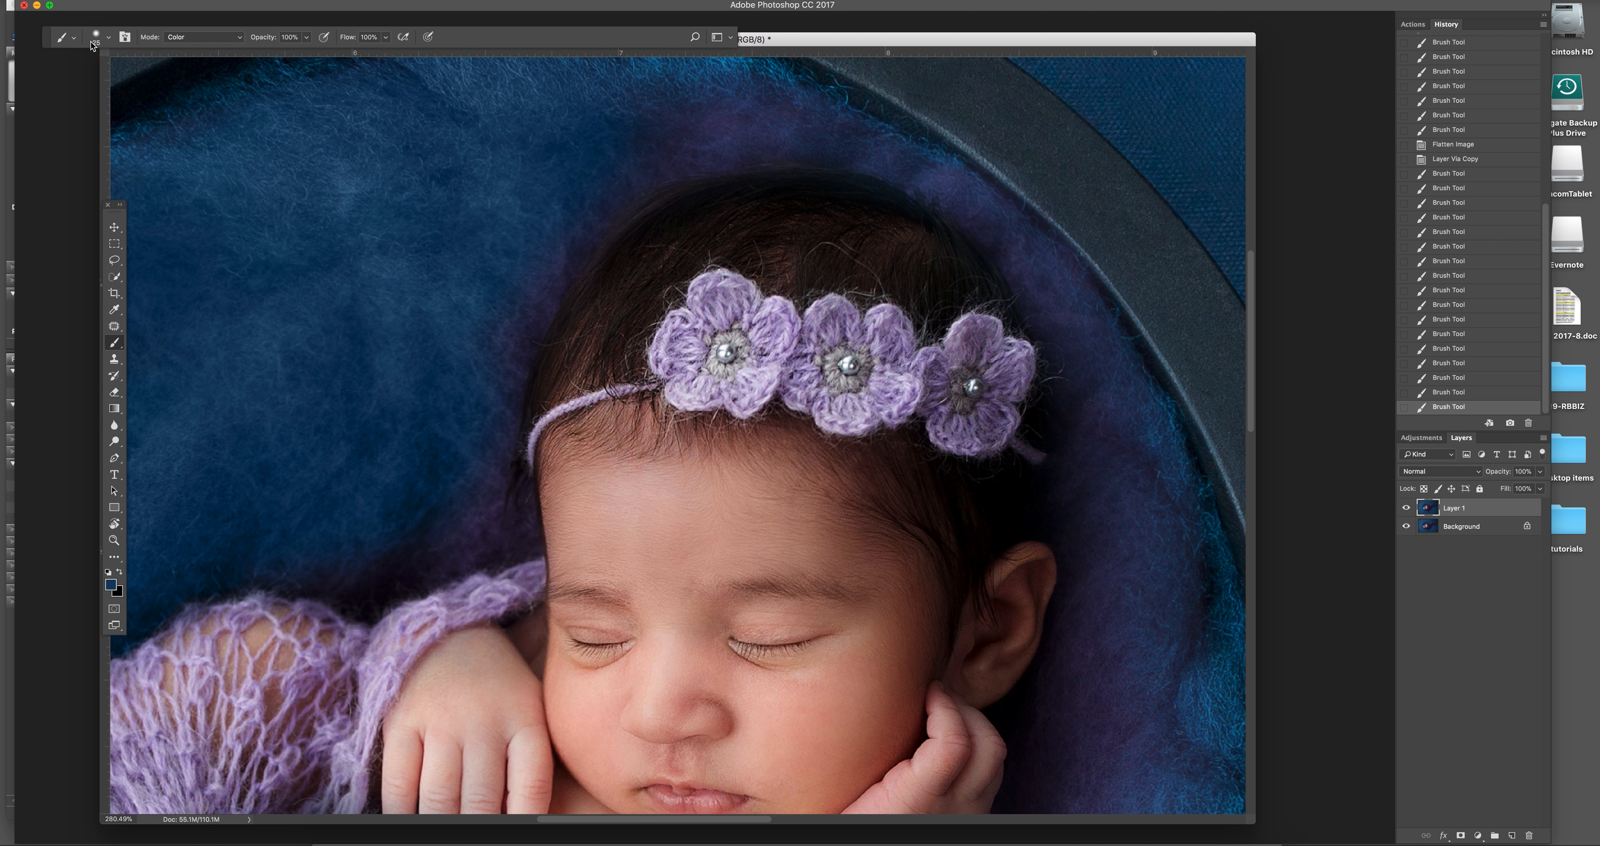
{"action": "left_click", "coordinate": [104, 40]}
{"action": "left_click", "coordinate": [138, 74]}
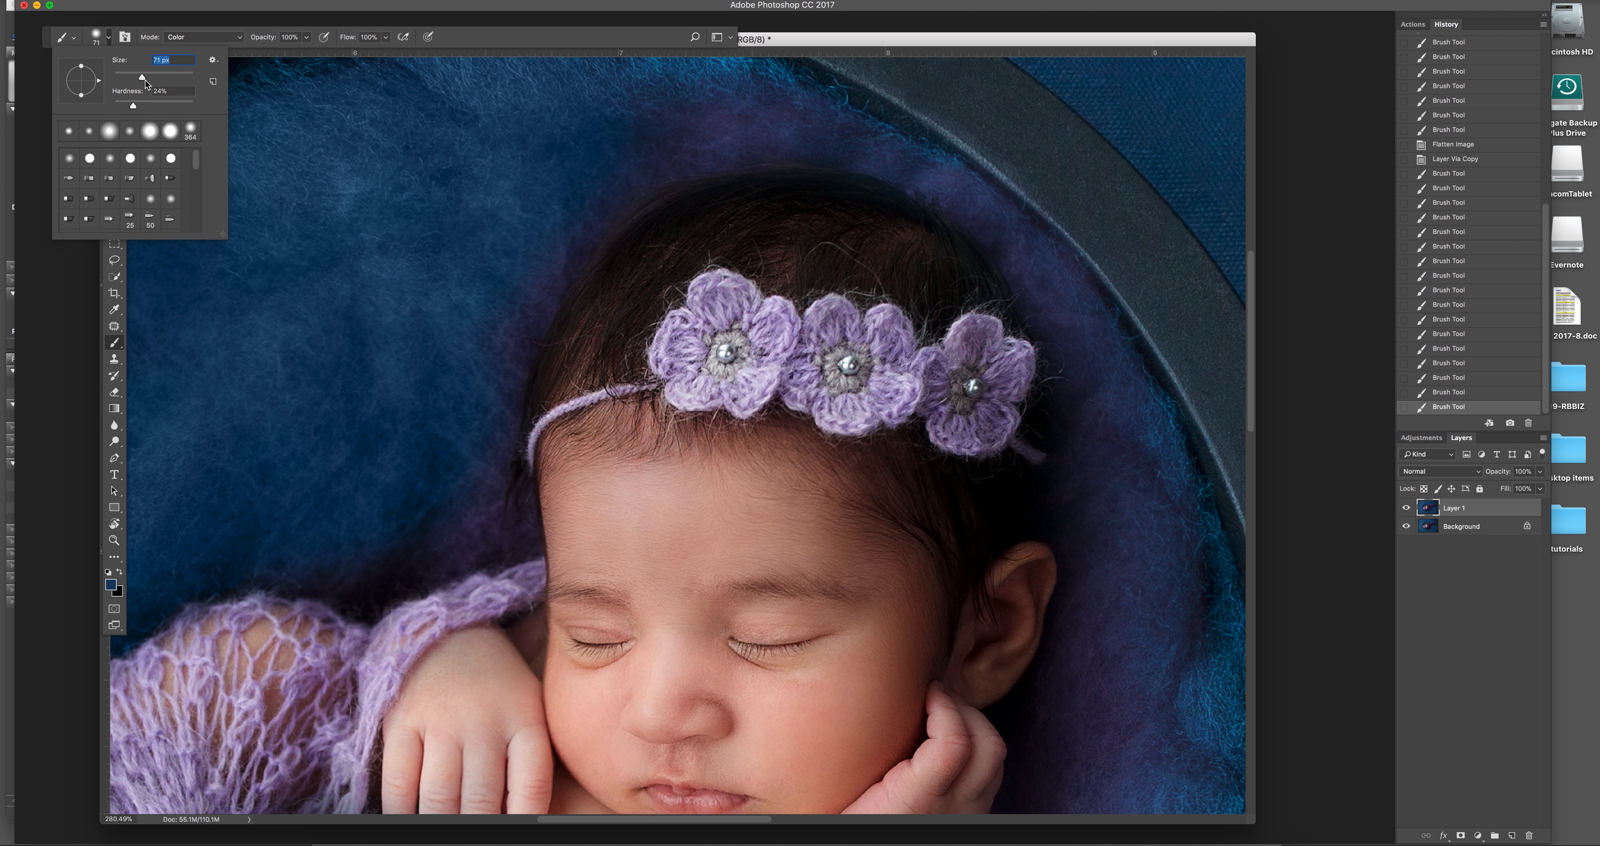
{"action": "left_click", "coordinate": [335, 528]}
{"action": "mouse_move", "coordinate": [416, 553]}
{"action": "left_mouse_down"}
{"action": "mouse_move", "coordinate": [497, 529]}
{"action": "mouse_move", "coordinate": [479, 453]}
{"action": "mouse_move", "coordinate": [535, 284]}
{"action": "mouse_move", "coordinate": [596, 202]}
{"action": "mouse_move", "coordinate": [684, 133]}
{"action": "mouse_move", "coordinate": [788, 125]}
{"action": "mouse_move", "coordinate": [869, 145]}
{"action": "mouse_move", "coordinate": [1025, 239]}
{"action": "mouse_move", "coordinate": [1077, 336]}
{"action": "mouse_move", "coordinate": [1099, 447]}
{"action": "mouse_move", "coordinate": [1087, 497]}
{"action": "mouse_move", "coordinate": [1132, 549]}
{"action": "mouse_move", "coordinate": [1116, 400]}
{"action": "mouse_move", "coordinate": [1138, 496]}
{"action": "mouse_move", "coordinate": [1029, 715]}
{"action": "mouse_move", "coordinate": [1088, 680]}
{"action": "left_mouse_up"}
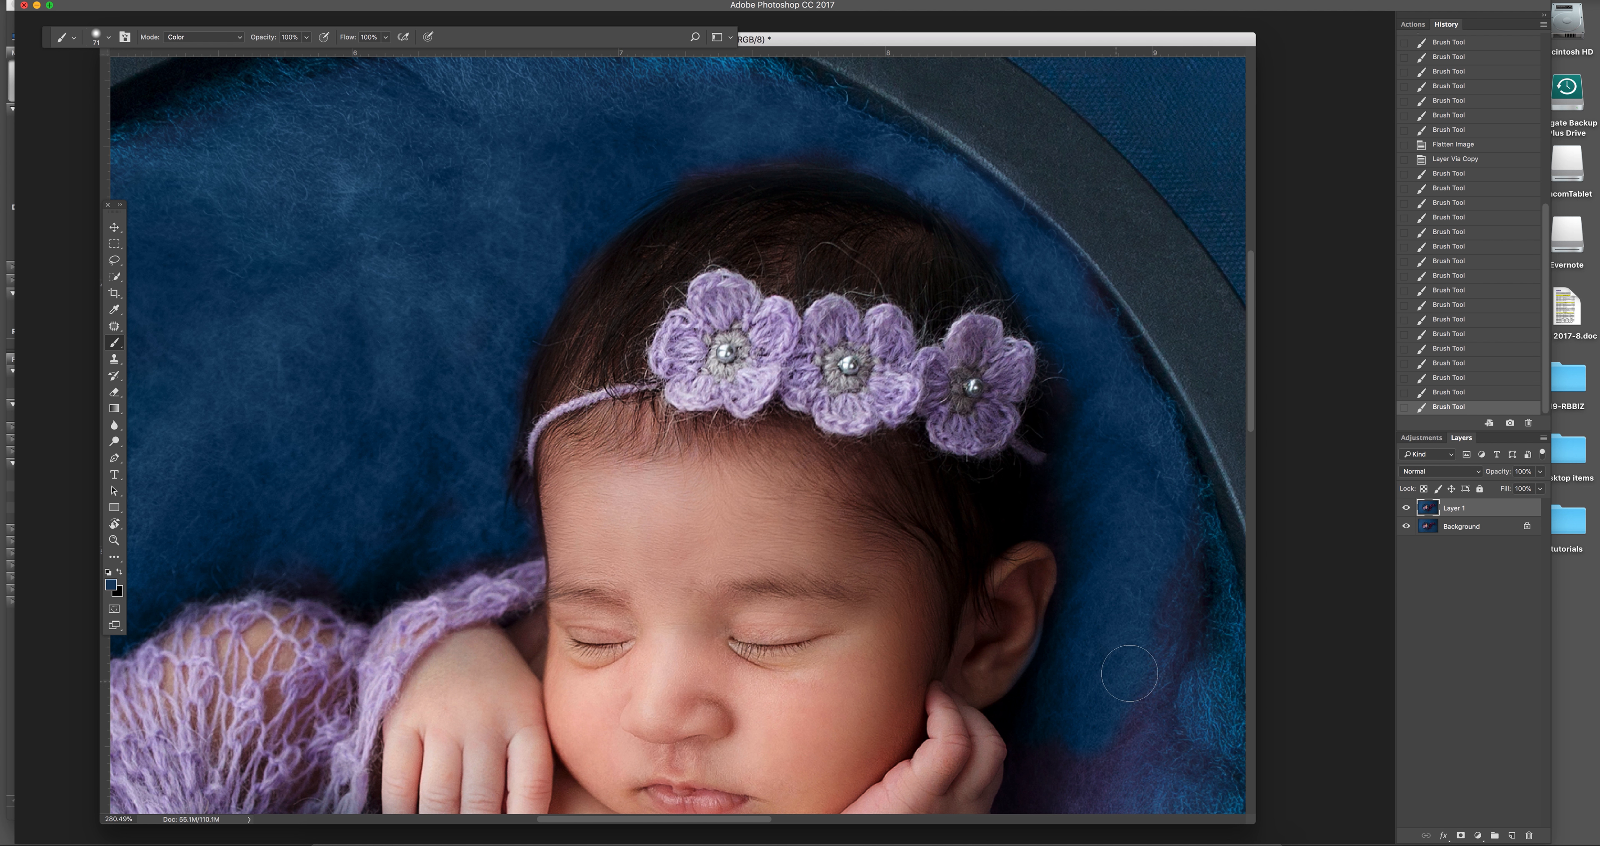
Tint the purple wool beside the baby's elbow and along the underside of the wrap.
{"action": "scroll", "coordinate": [1154, 323], "scroll_direction": "down", "scroll_amount": 10}
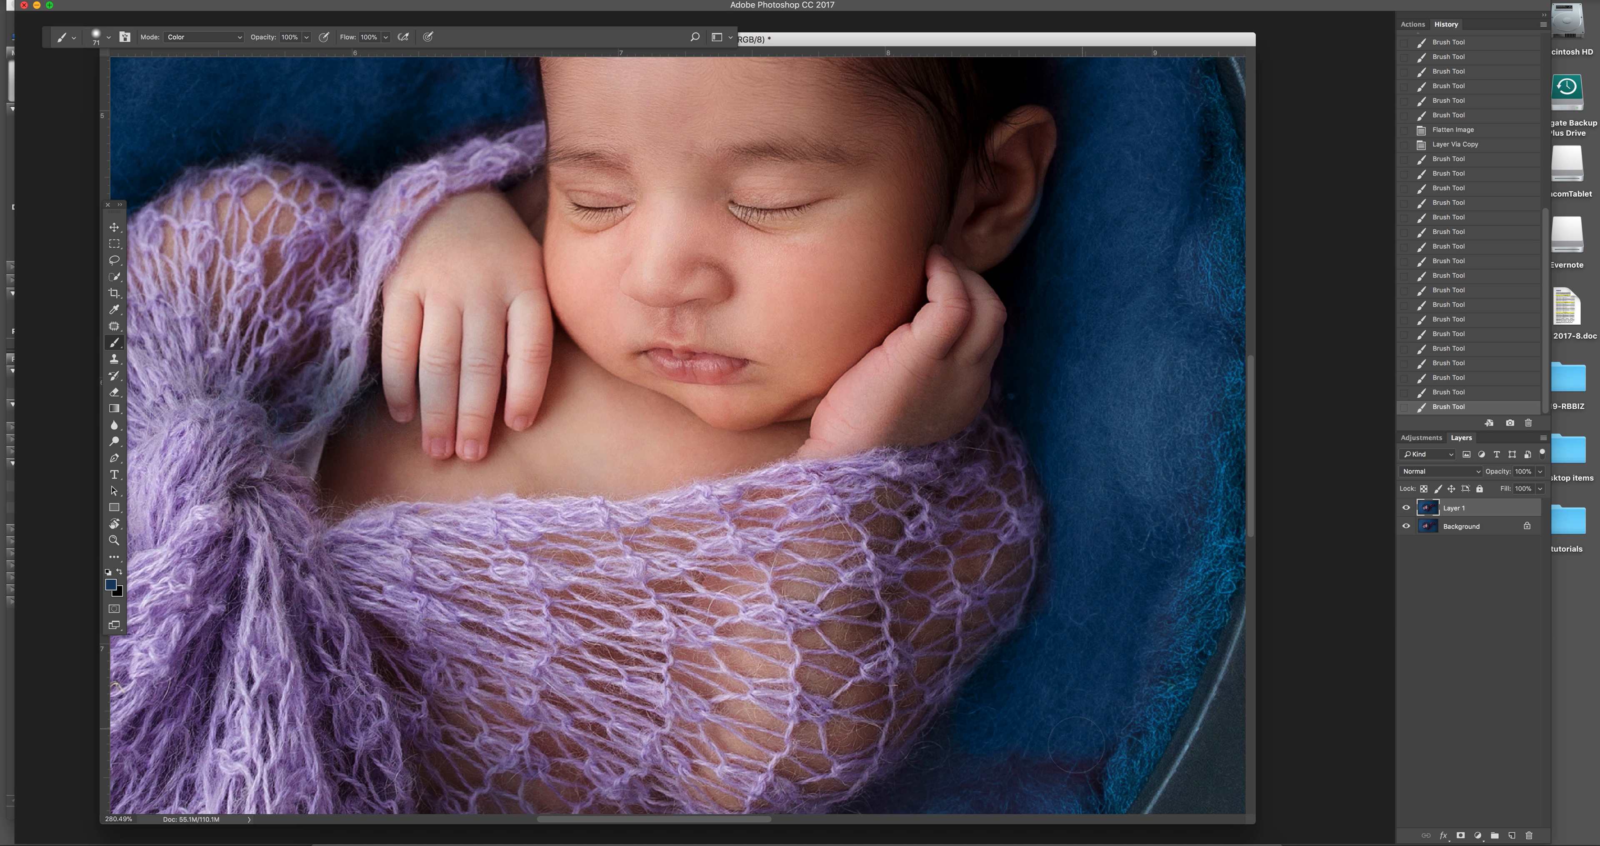
{"action": "left_click_drag", "start_coordinate": [1251, 397], "coordinate": [1250, 468]}
{"action": "mouse_move", "coordinate": [833, 576]}
{"action": "left_mouse_down"}
{"action": "mouse_move", "coordinate": [761, 643]}
{"action": "mouse_move", "coordinate": [636, 647]}
{"action": "mouse_move", "coordinate": [693, 700]}
{"action": "mouse_move", "coordinate": [826, 627]}
{"action": "left_mouse_up"}
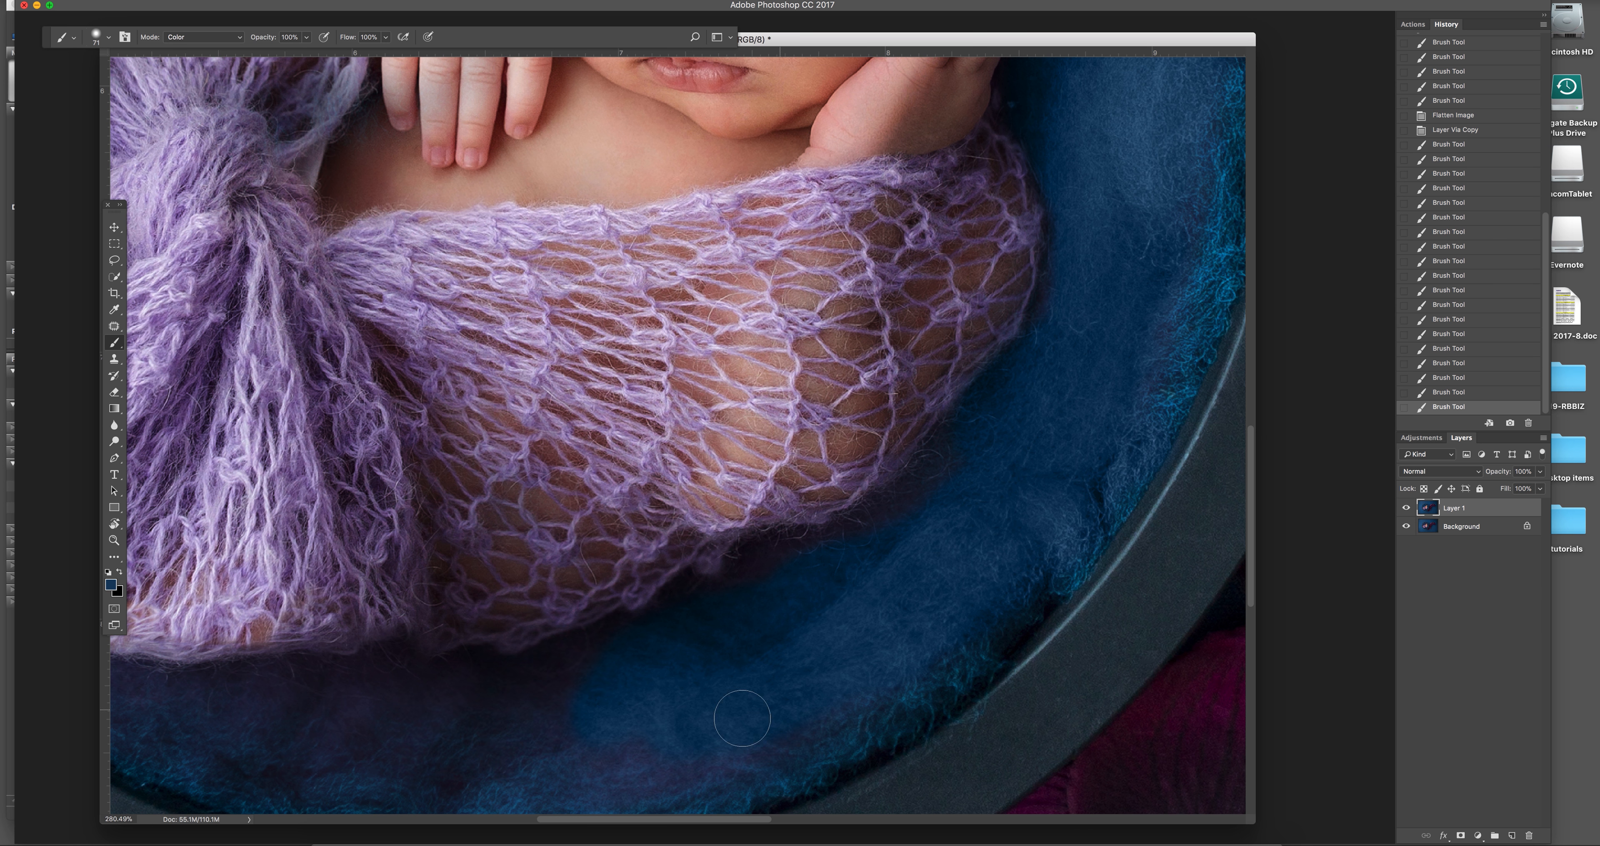
{"action": "mouse_move", "coordinate": [733, 739]}
{"action": "left_mouse_down"}
{"action": "mouse_move", "coordinate": [576, 739]}
{"action": "mouse_move", "coordinate": [505, 704]}
{"action": "mouse_move", "coordinate": [653, 658]}
{"action": "mouse_move", "coordinate": [450, 718]}
{"action": "mouse_move", "coordinate": [380, 771]}
{"action": "mouse_move", "coordinate": [414, 737]}
{"action": "mouse_move", "coordinate": [324, 728]}
{"action": "mouse_move", "coordinate": [438, 682]}
{"action": "mouse_move", "coordinate": [317, 684]}
{"action": "mouse_move", "coordinate": [333, 706]}
{"action": "mouse_move", "coordinate": [251, 724]}
{"action": "mouse_move", "coordinate": [214, 706]}
{"action": "left_mouse_up"}
Tint the remaining purple wool below the feet and along the bowl's lower inner edge.
{"action": "left_click", "coordinate": [114, 541]}
{"action": "left_click_drag", "start_coordinate": [606, 671], "coordinate": [518, 680]}
{"action": "left_click_drag", "start_coordinate": [357, 699], "coordinate": [404, 704]}
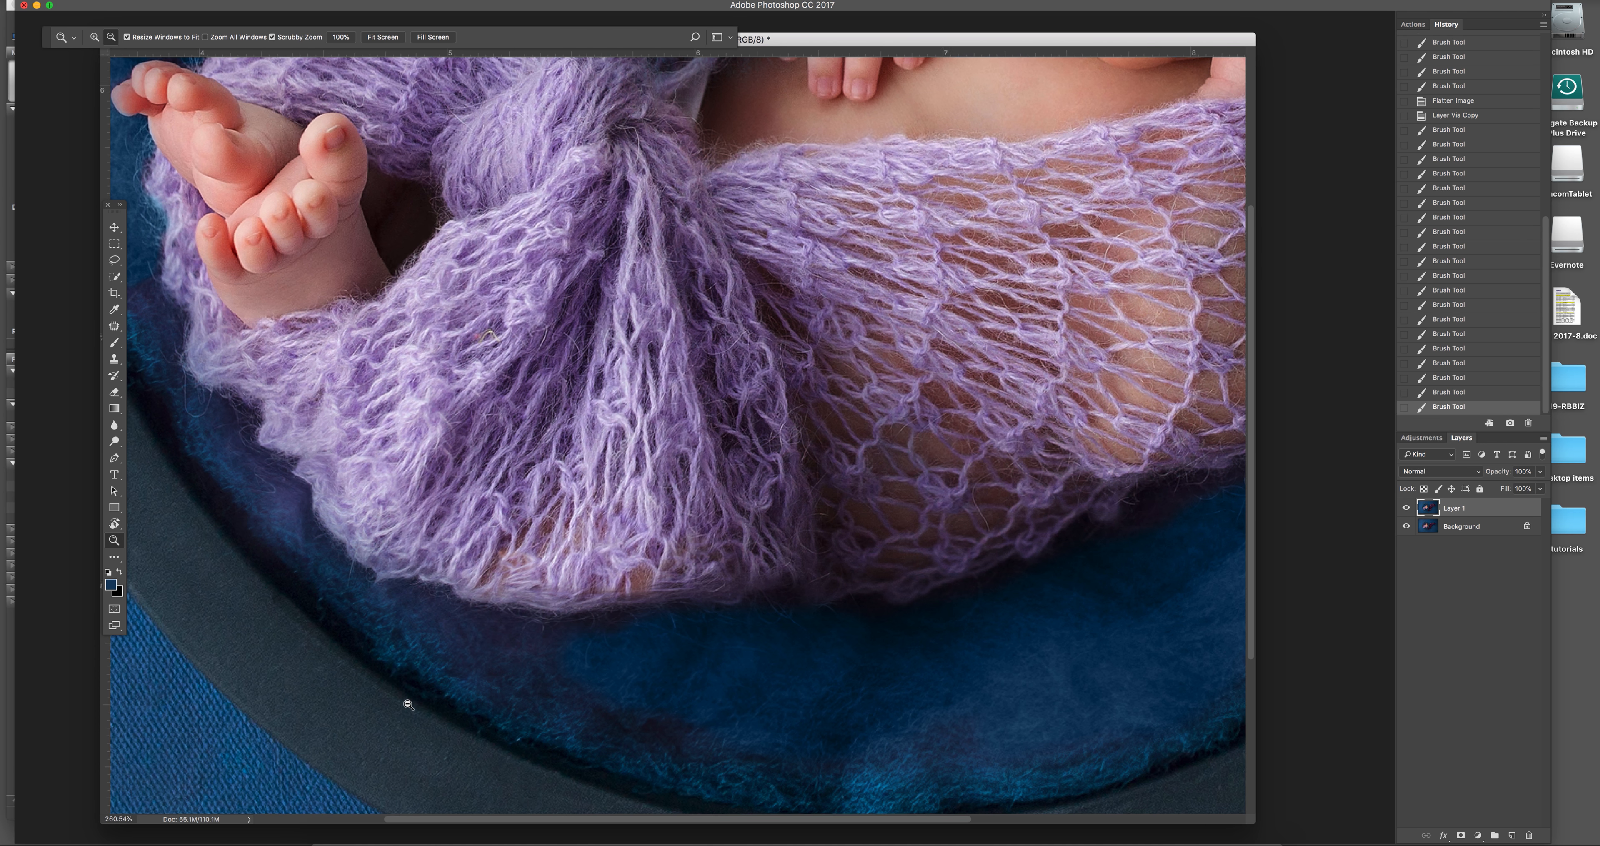
{"action": "left_click", "coordinate": [114, 343]}
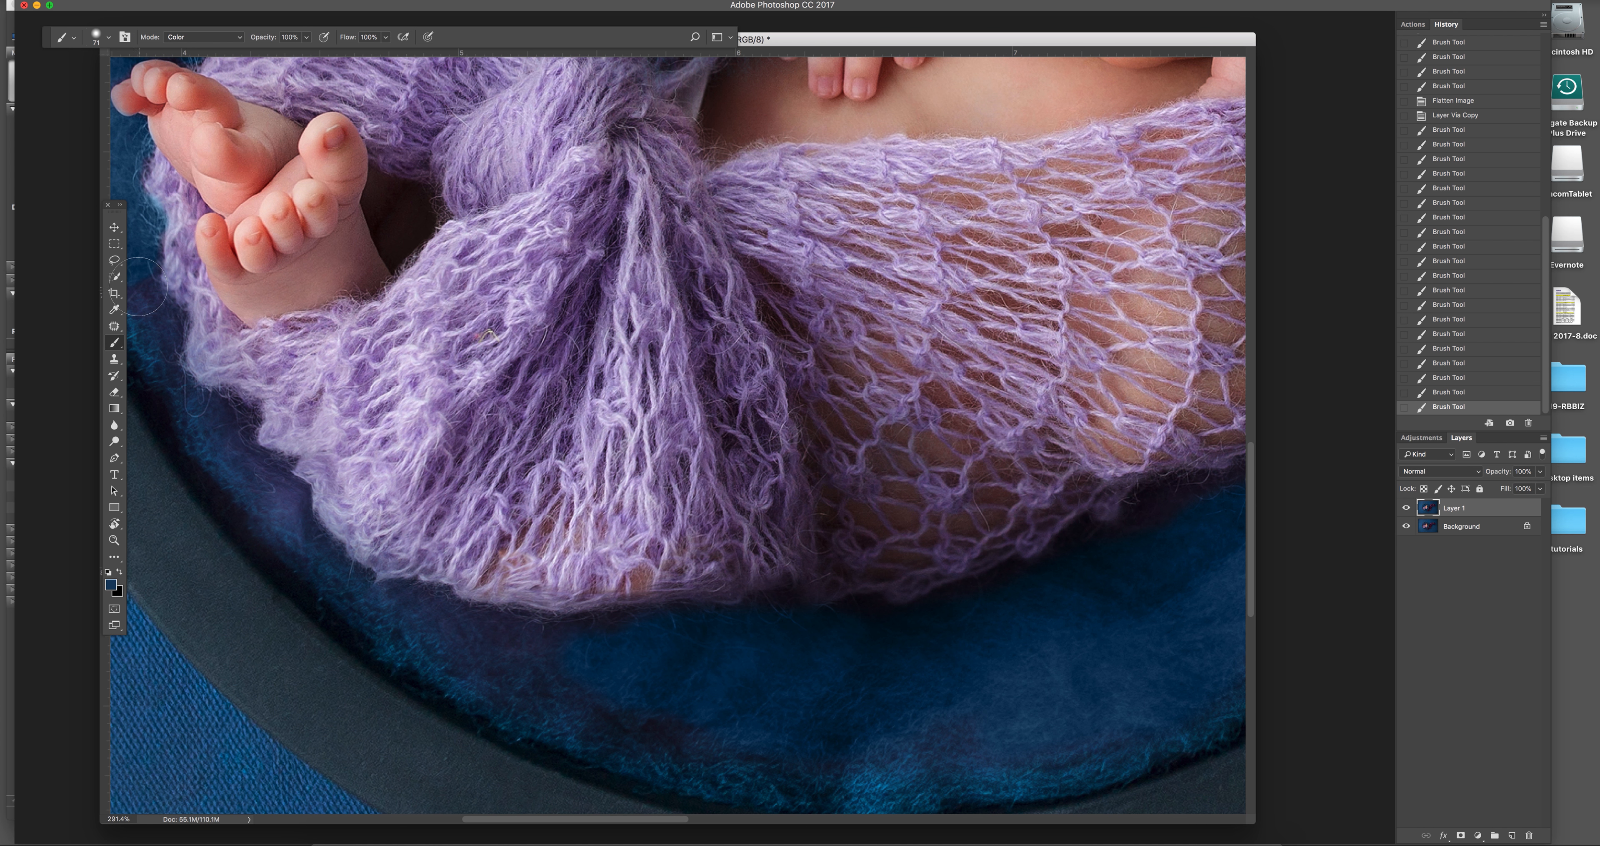
{"action": "mouse_move", "coordinate": [171, 387]}
{"action": "left_mouse_down"}
{"action": "mouse_move", "coordinate": [226, 429]}
{"action": "mouse_move", "coordinate": [243, 487]}
{"action": "mouse_move", "coordinate": [290, 514]}
{"action": "left_mouse_up"}
{"action": "mouse_move", "coordinate": [841, 768]}
{"action": "left_mouse_down"}
{"action": "mouse_move", "coordinate": [874, 789]}
{"action": "mouse_move", "coordinate": [1016, 768]}
{"action": "mouse_move", "coordinate": [1215, 708]}
{"action": "left_mouse_up"}
Touch up the tint along the bowl's upper inner edge, above the wool and near the head.
{"action": "left_click", "coordinate": [114, 540]}
{"action": "key", "text": "super+0"}
{"action": "left_click_drag", "start_coordinate": [431, 256], "coordinate": [448, 273]}
{"action": "left_click", "coordinate": [116, 341]}
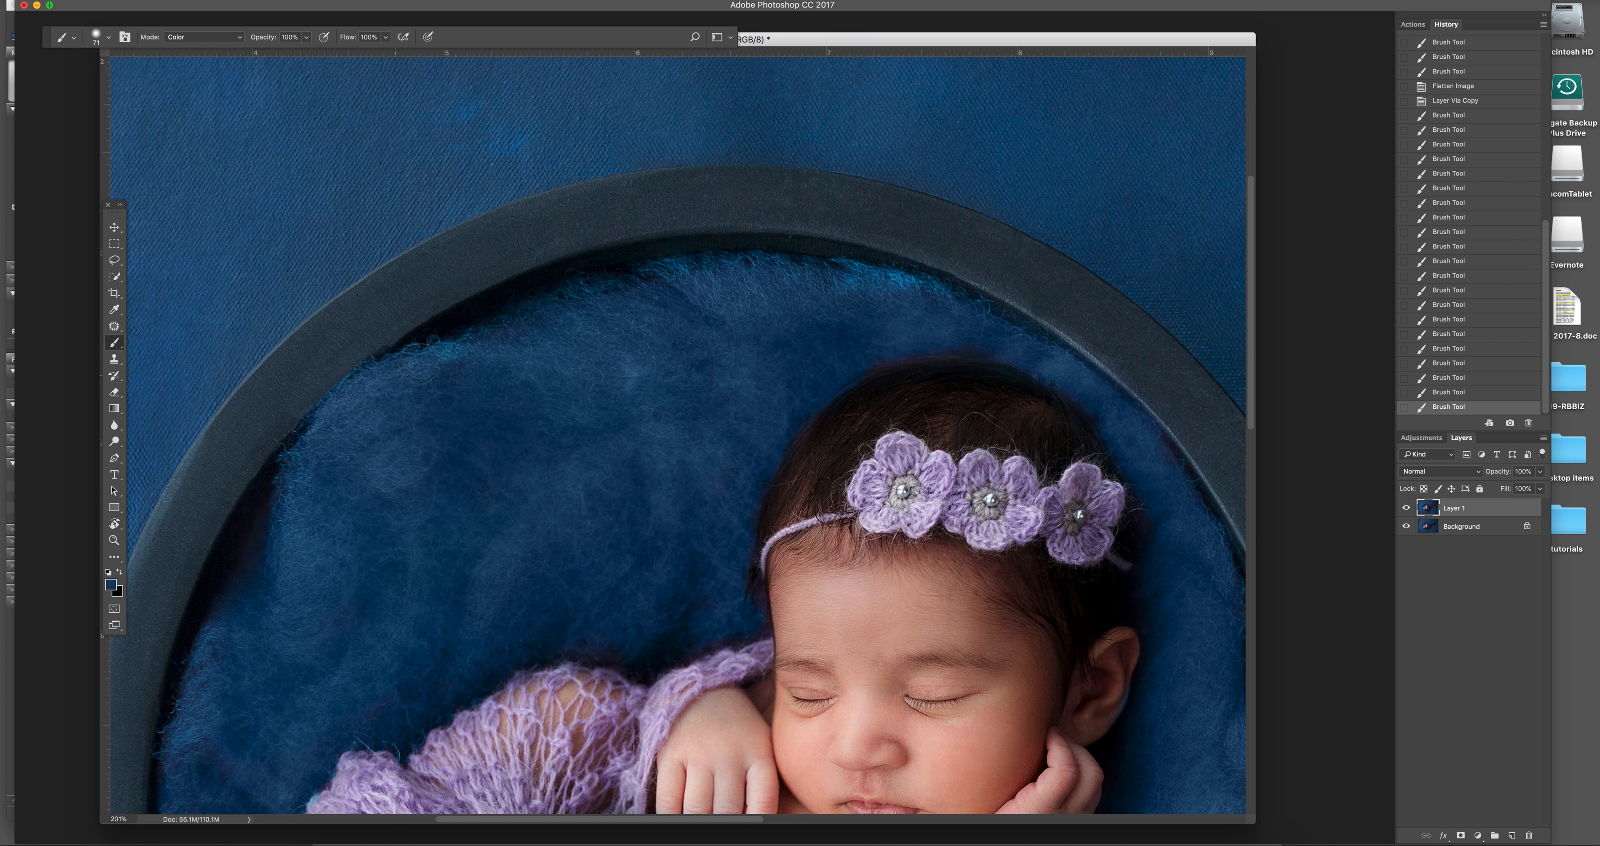
{"action": "left_click", "coordinate": [396, 365]}
{"action": "left_click", "coordinate": [918, 289]}
View the whole composite and compare the tint strength by varying Layer 1's opacity, ending at 100%.
{"action": "left_click", "coordinate": [115, 540]}
{"action": "mouse_move", "coordinate": [863, 391]}
{"action": "left_mouse_down"}
{"action": "mouse_move", "coordinate": [805, 370]}
{"action": "mouse_move", "coordinate": [783, 405]}
{"action": "left_mouse_up"}
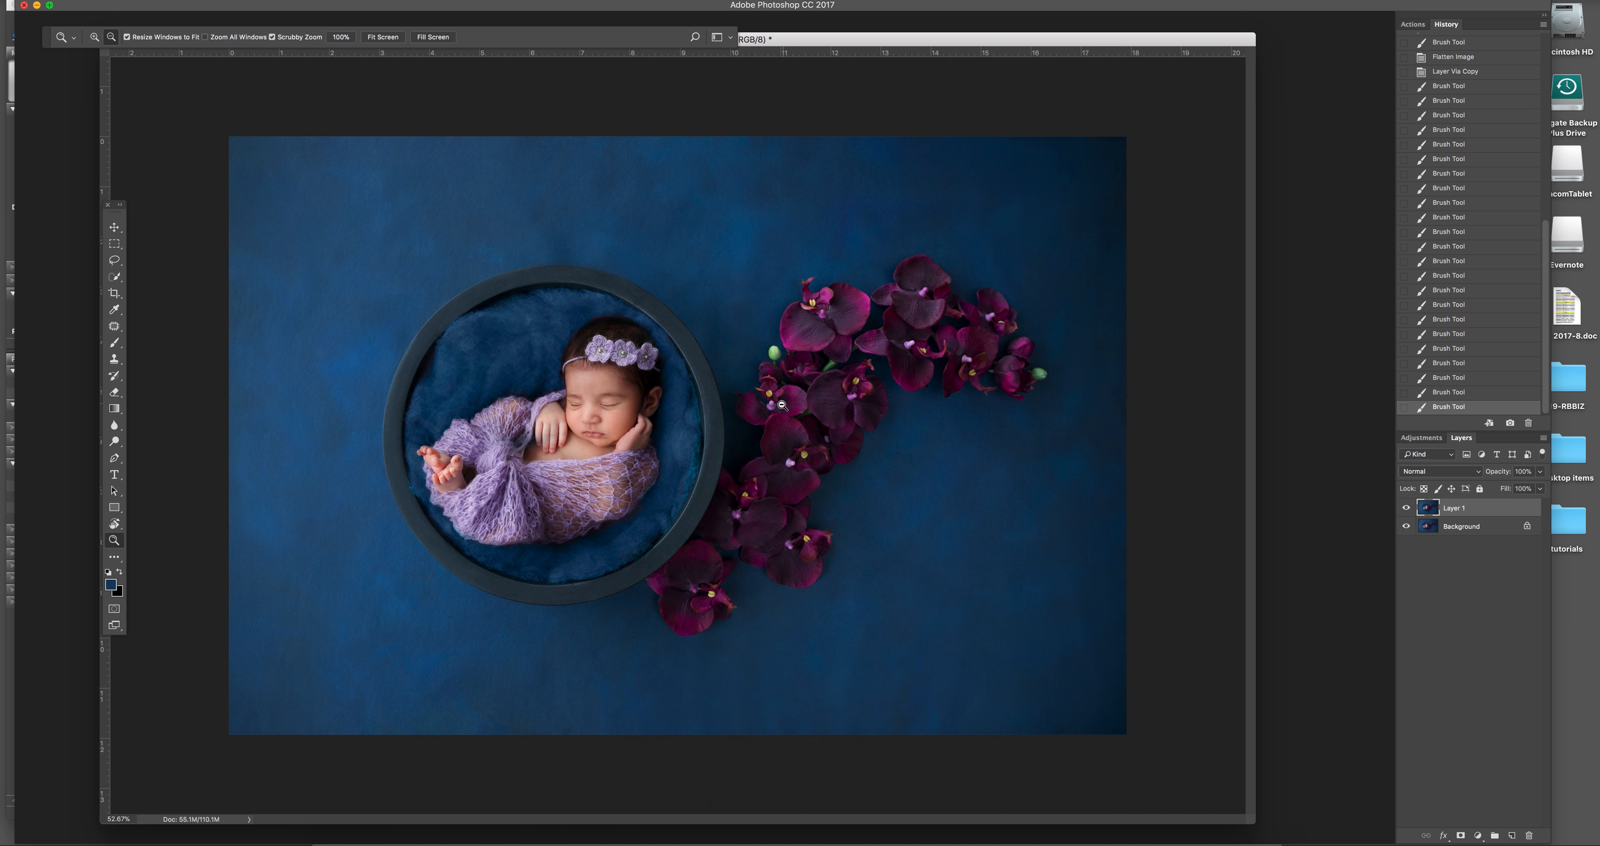
{"action": "left_click_drag", "start_coordinate": [534, 399], "coordinate": [1125, 411]}
{"action": "left_click", "coordinate": [1539, 471]}
{"action": "left_click_drag", "start_coordinate": [1541, 487], "coordinate": [1472, 497]}
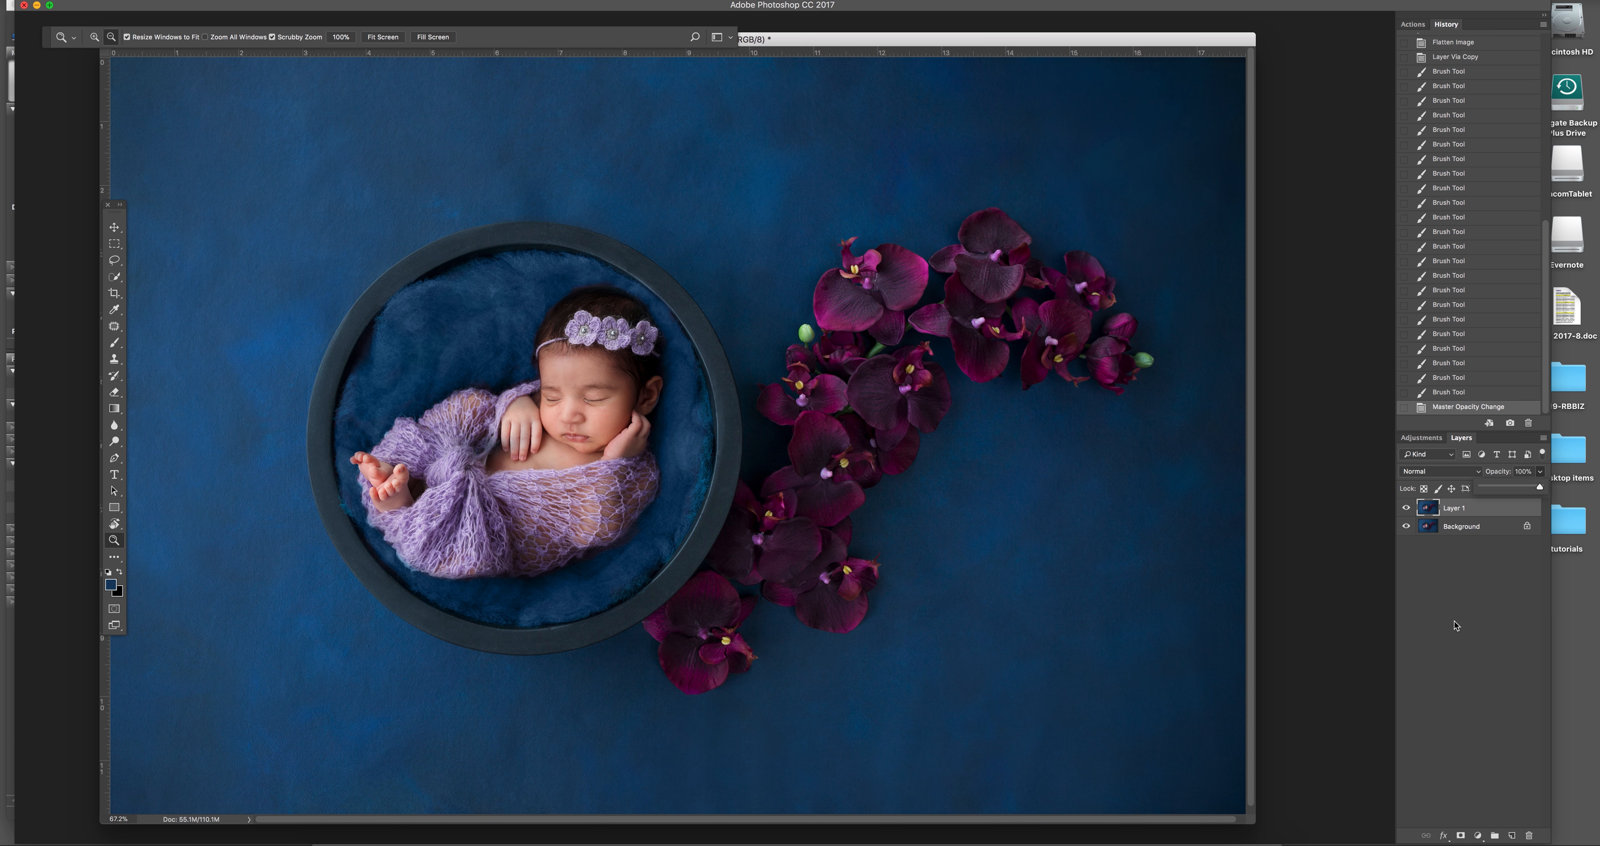
Add a layer mask to Layer 1 and paint two blue test patches on the knitted wrap in the layer's image.
{"action": "left_click", "coordinate": [1462, 835]}
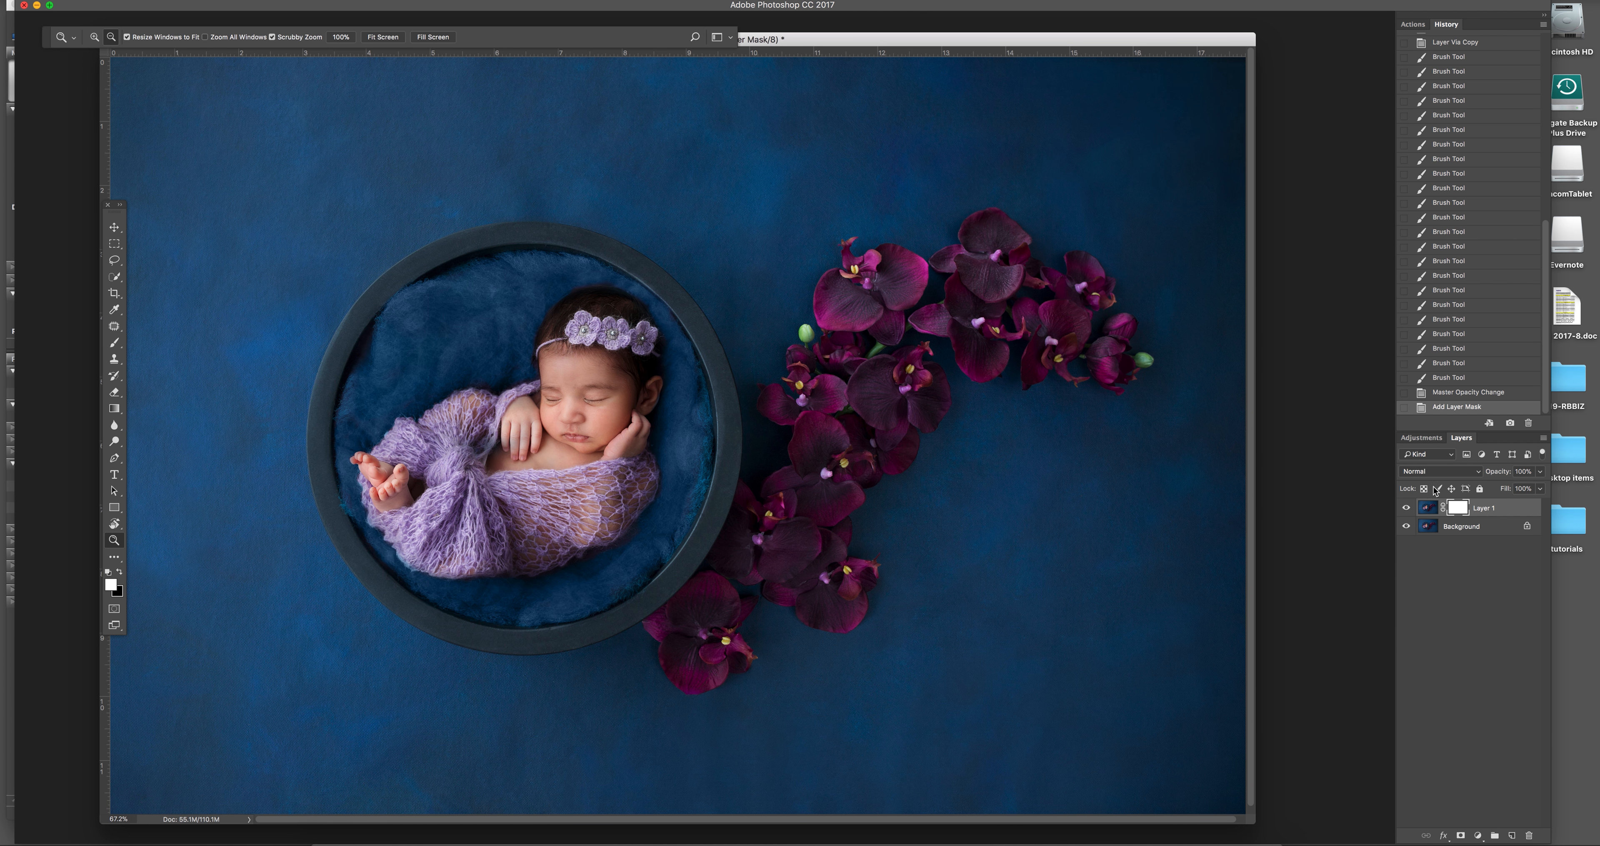
{"action": "left_click", "coordinate": [1429, 507]}
{"action": "left_click", "coordinate": [115, 342]}
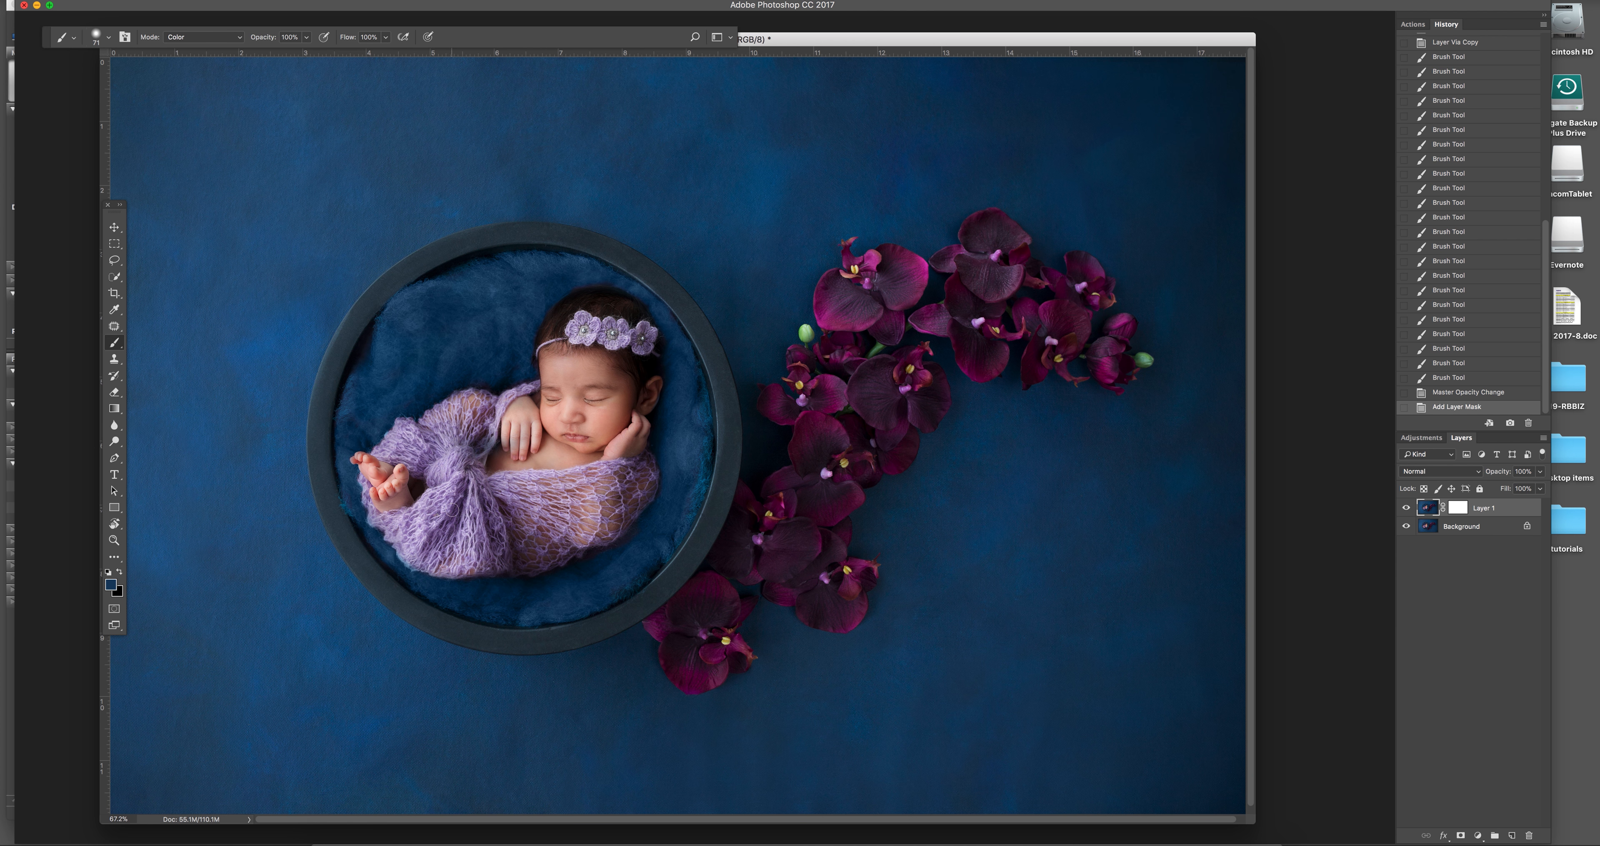
{"action": "left_click", "coordinate": [114, 539]}
{"action": "left_click_drag", "start_coordinate": [478, 524], "coordinate": [528, 534]}
{"action": "left_click", "coordinate": [114, 342]}
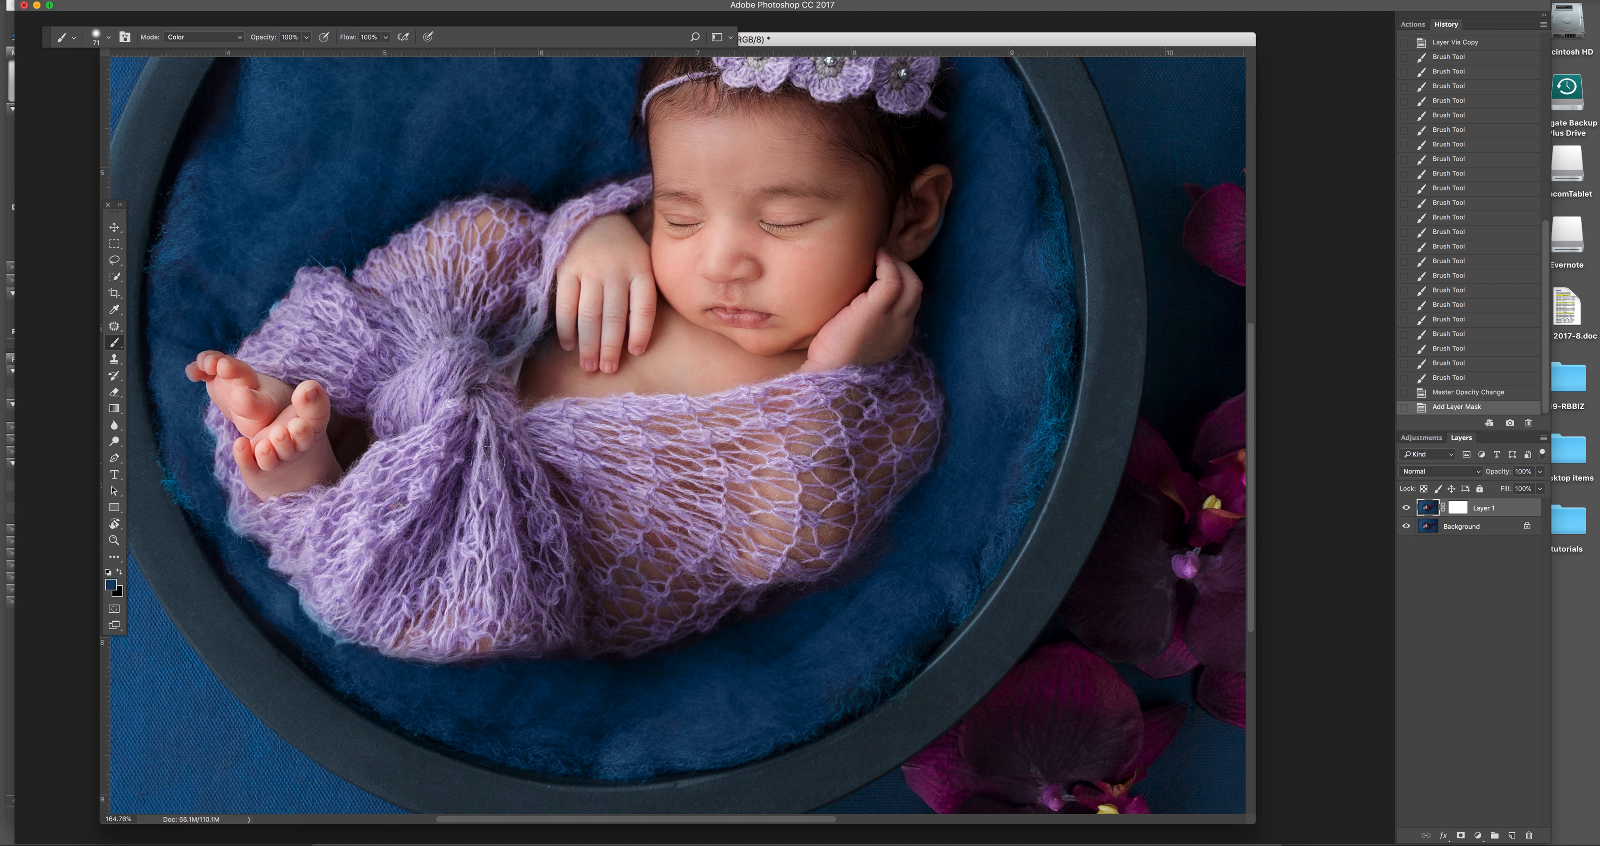
{"action": "left_click_drag", "start_coordinate": [491, 463], "coordinate": [496, 481]}
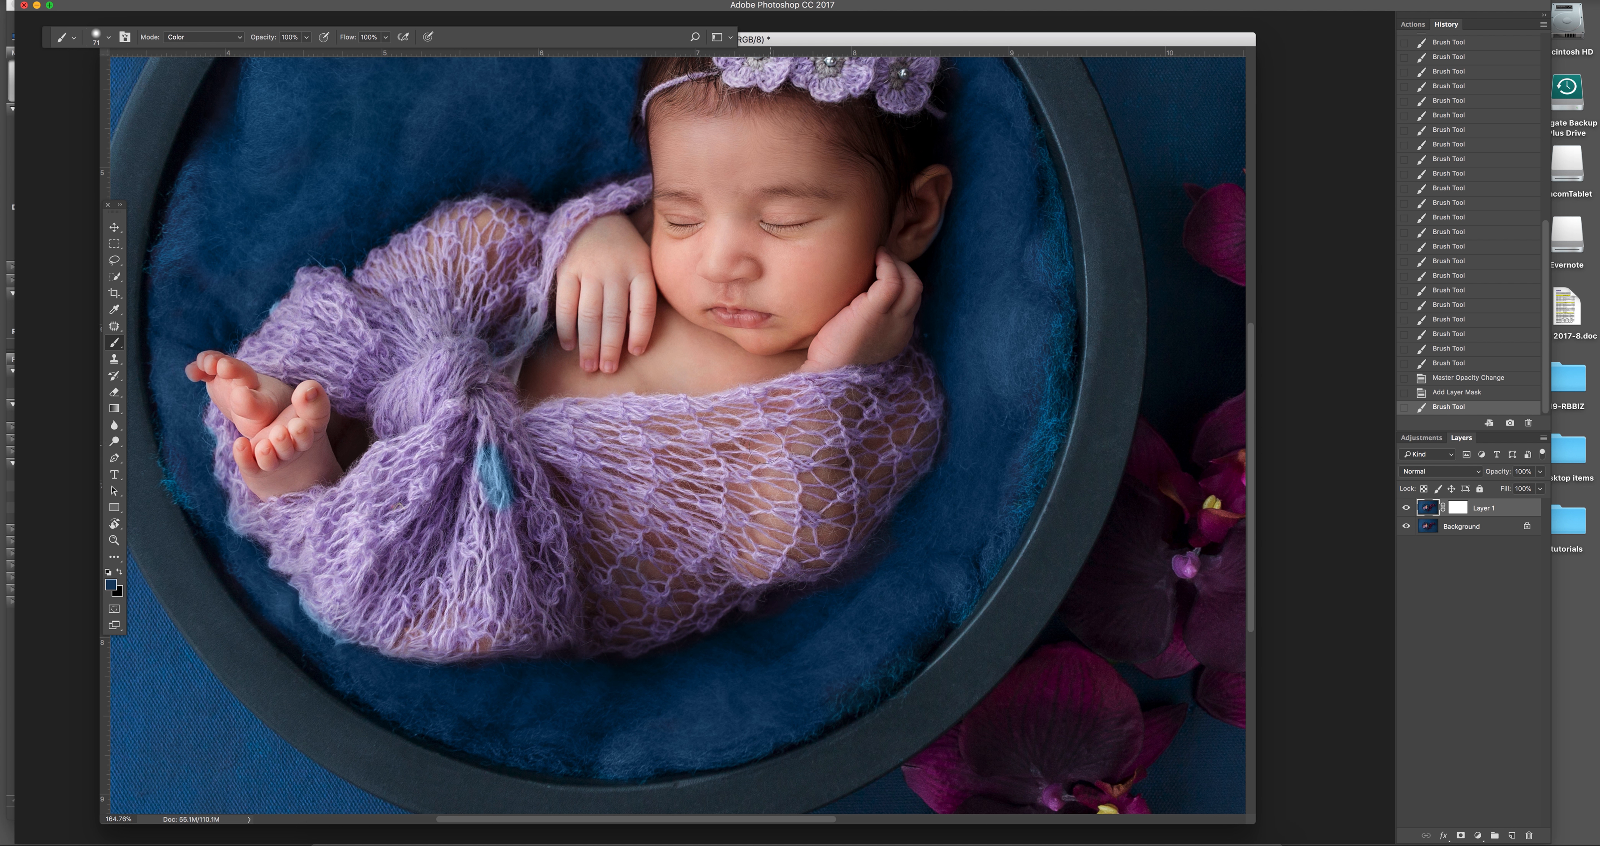
{"action": "mouse_move", "coordinate": [772, 456]}
{"action": "left_mouse_down"}
{"action": "mouse_move", "coordinate": [715, 456]}
{"action": "mouse_move", "coordinate": [817, 462]}
{"action": "left_mouse_up"}
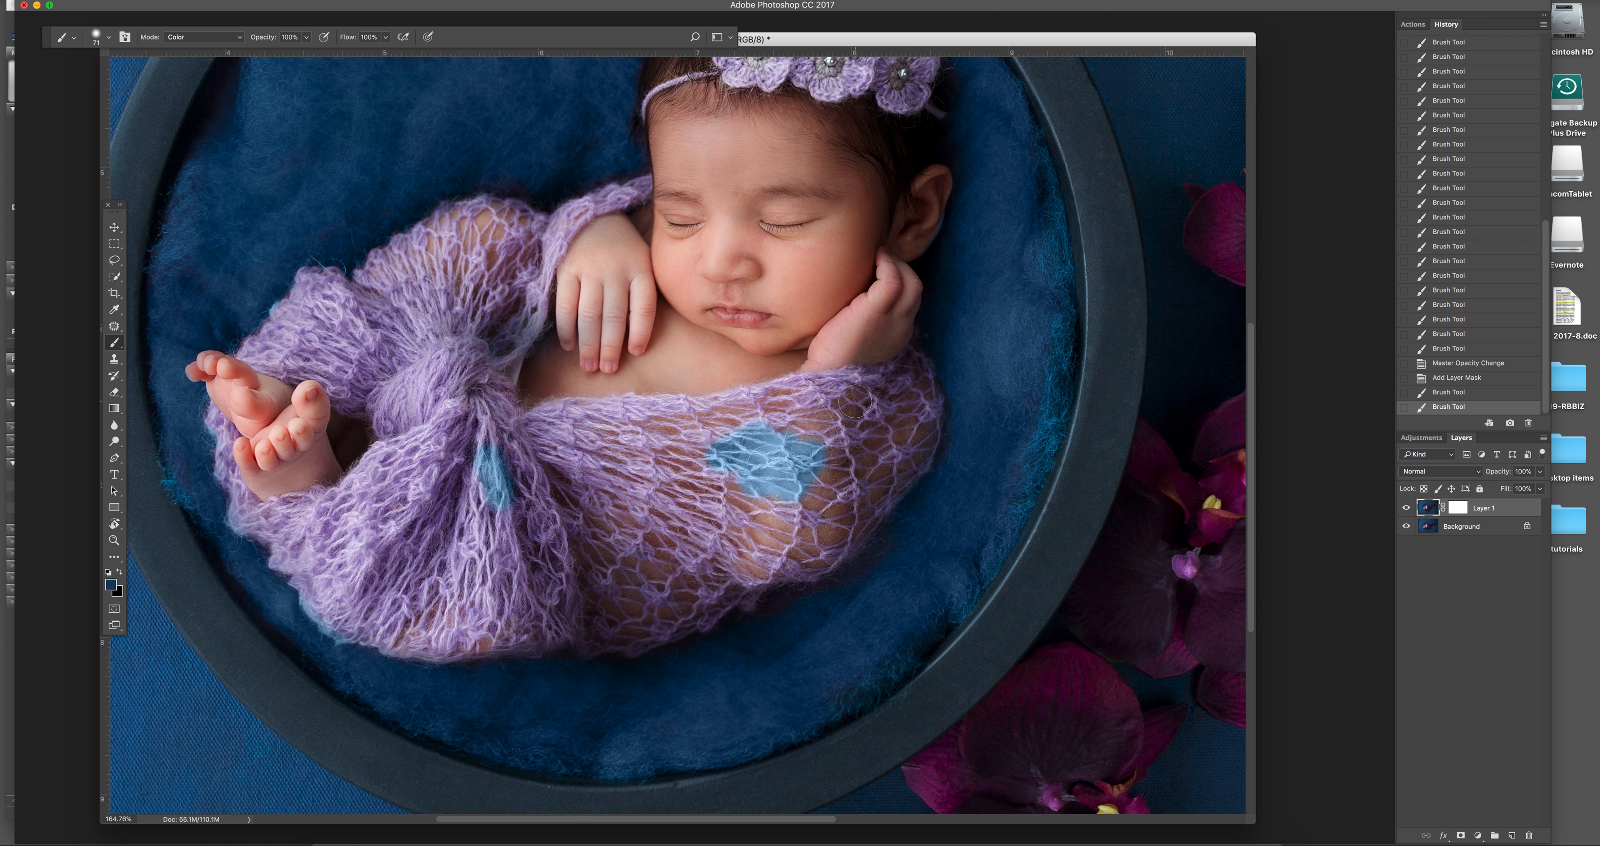
Paint black on Layer 1's mask to remove the two blue patches from the wrap.
{"action": "left_click", "coordinate": [1458, 508]}
{"action": "key", "text": "d"}
{"action": "left_click", "coordinate": [119, 571]}
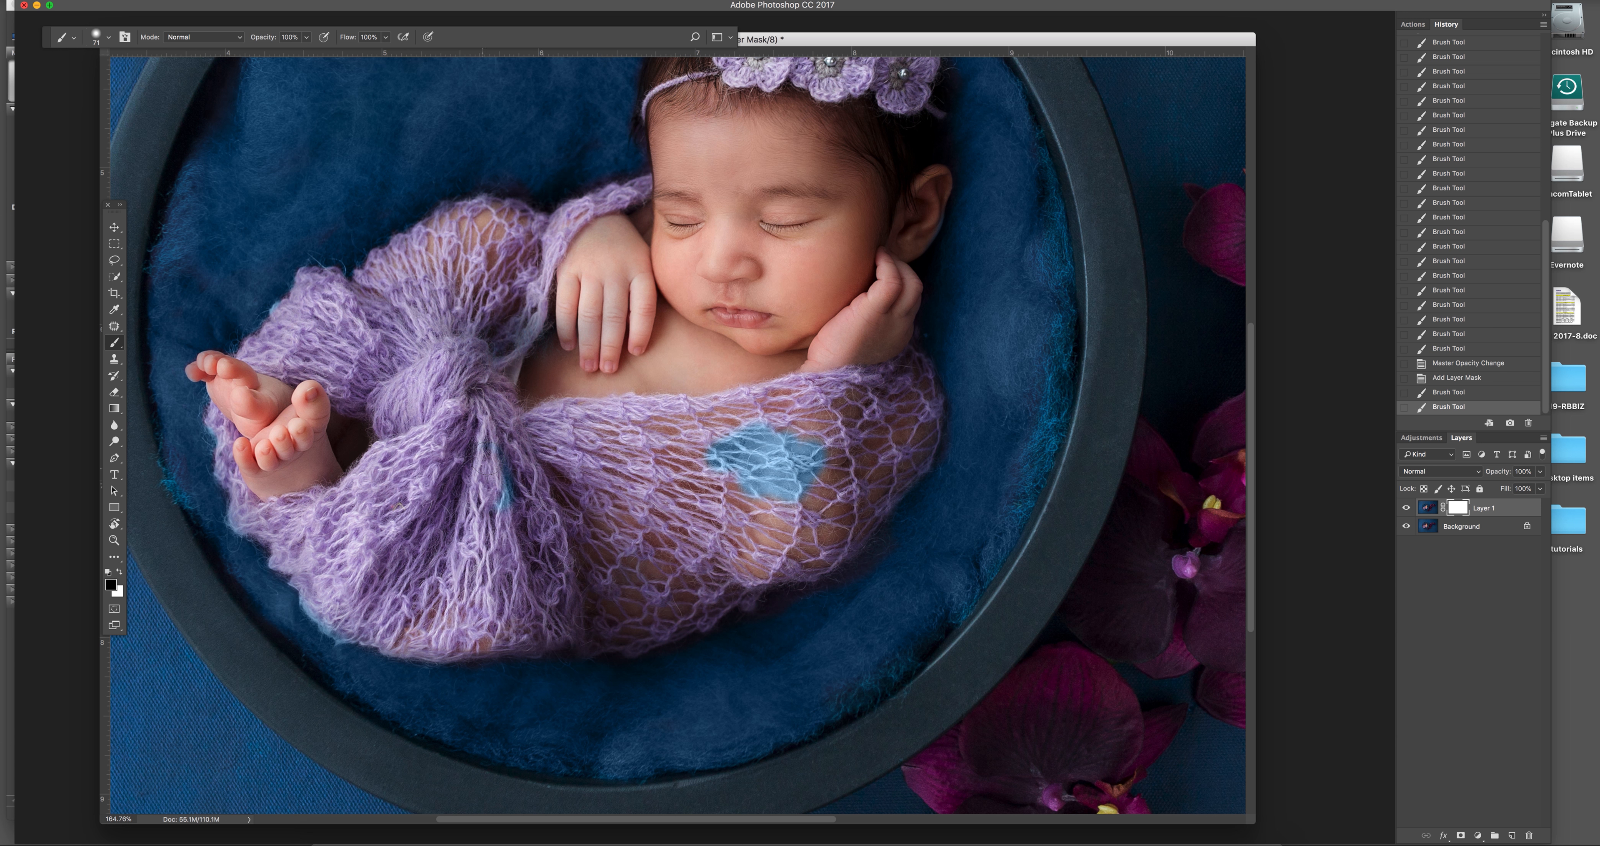
{"action": "mouse_move", "coordinate": [755, 463]}
{"action": "left_mouse_down"}
{"action": "mouse_move", "coordinate": [742, 467]}
{"action": "mouse_move", "coordinate": [770, 442]}
{"action": "mouse_move", "coordinate": [786, 497]}
{"action": "left_mouse_up"}
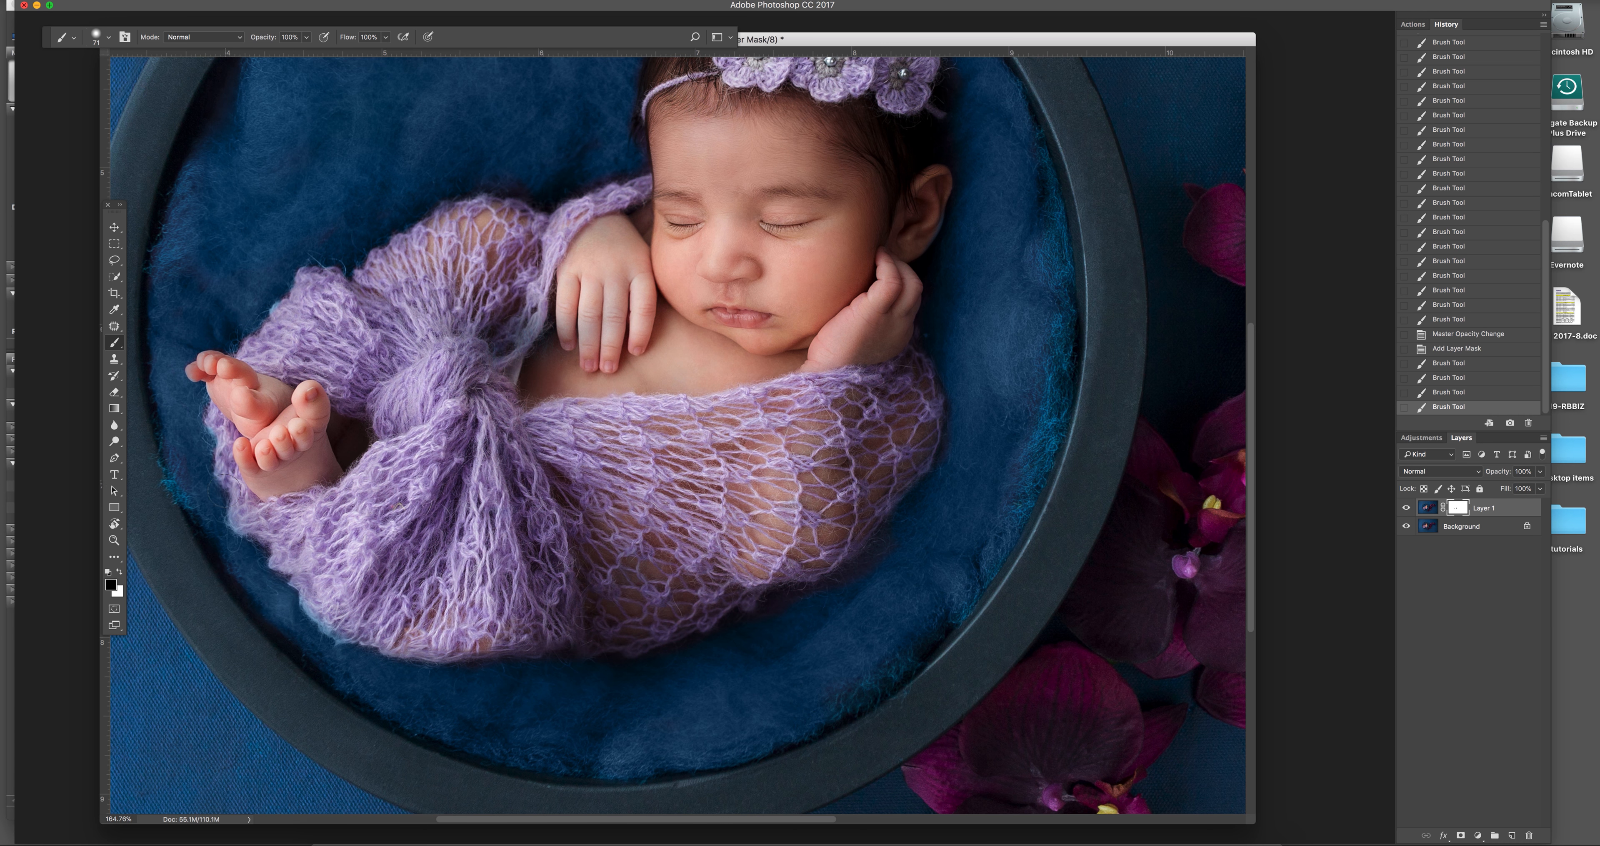
Mask the blue tint off the toes and the wrap's edge beside the foot with a small black brush.
{"action": "left_click", "coordinate": [114, 539]}
{"action": "left_click", "coordinate": [174, 383]}
{"action": "key", "text": "b"}
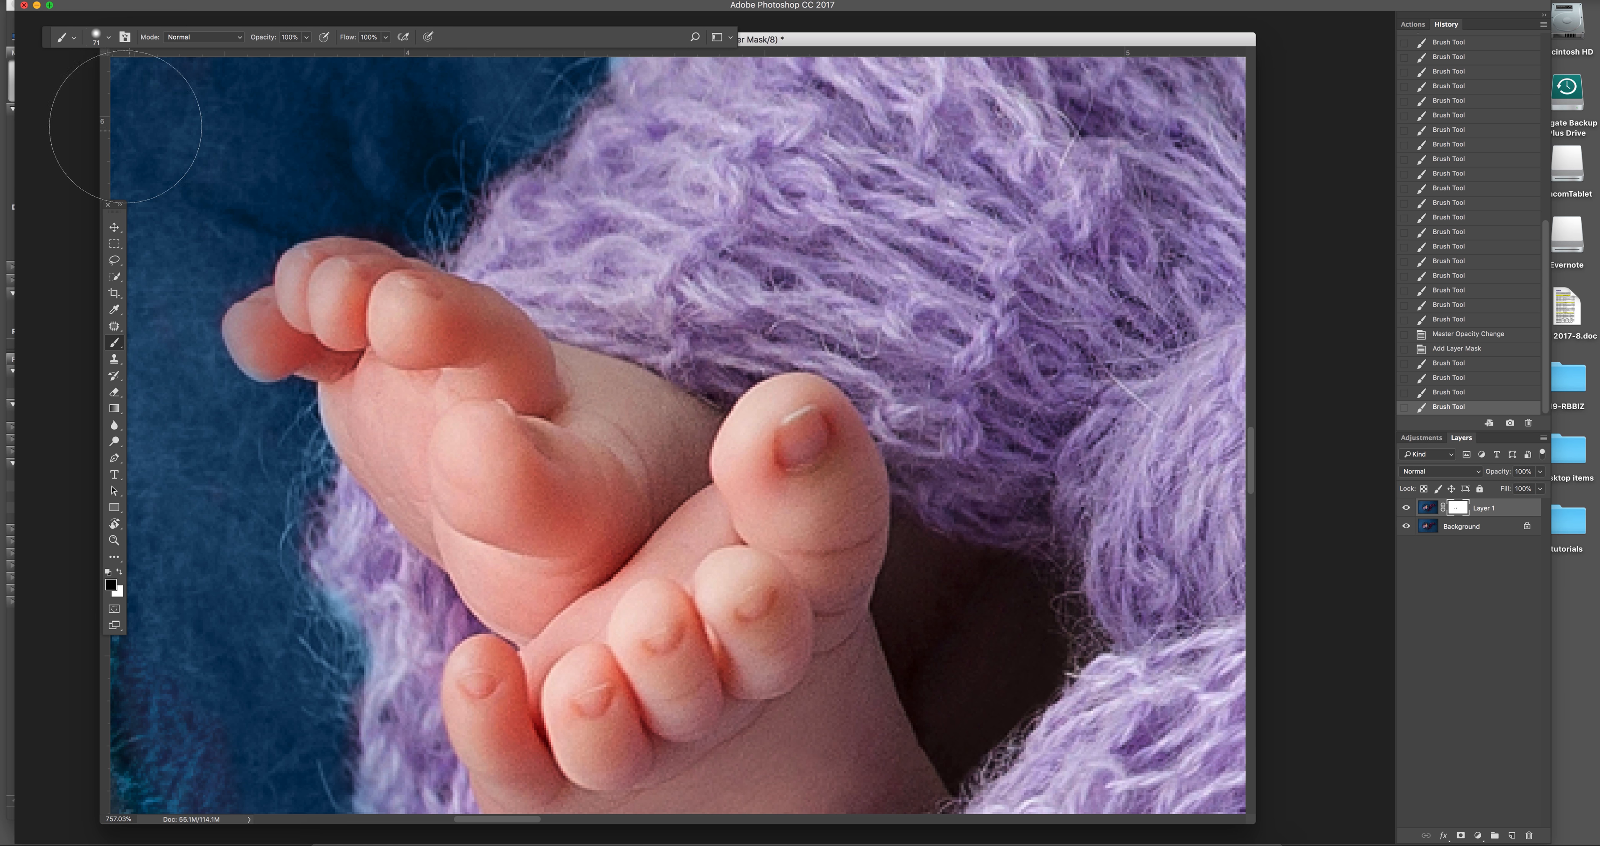
{"action": "left_click", "coordinate": [109, 37]}
{"action": "left_click_drag", "start_coordinate": [125, 77], "coordinate": [122, 77]}
{"action": "mouse_move", "coordinate": [252, 329]}
{"action": "left_mouse_down"}
{"action": "mouse_move", "coordinate": [255, 348]}
{"action": "mouse_move", "coordinate": [325, 314]}
{"action": "left_mouse_up"}
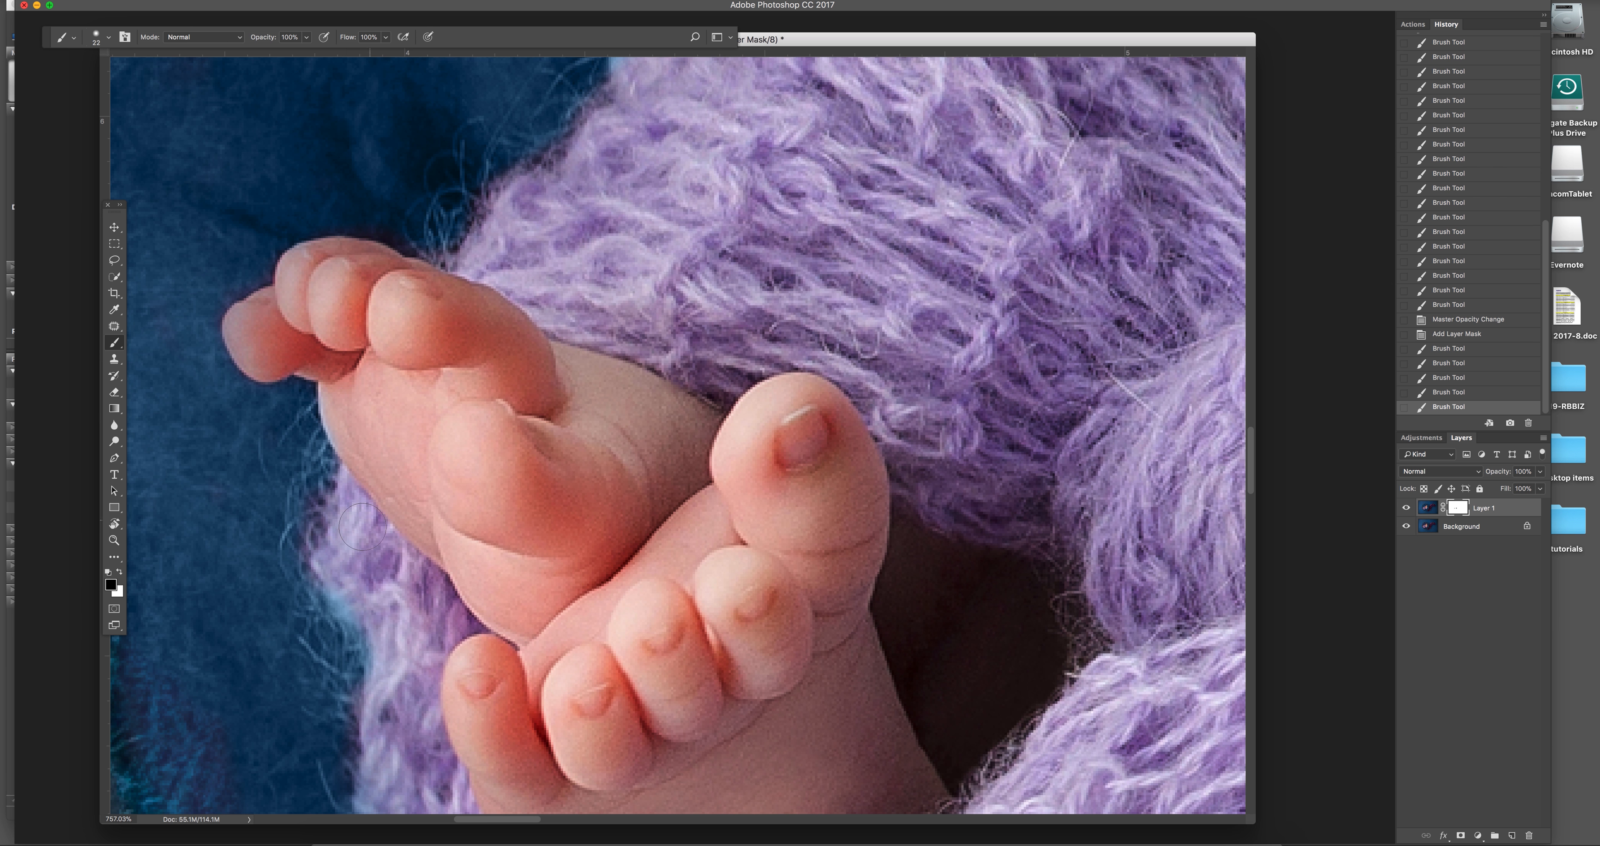
{"action": "left_click_drag", "start_coordinate": [355, 600], "coordinate": [389, 646]}
Review the whole composite and flatten the image into a single Background layer.
{"action": "left_click", "coordinate": [114, 541]}
{"action": "key", "text": "super+0"}
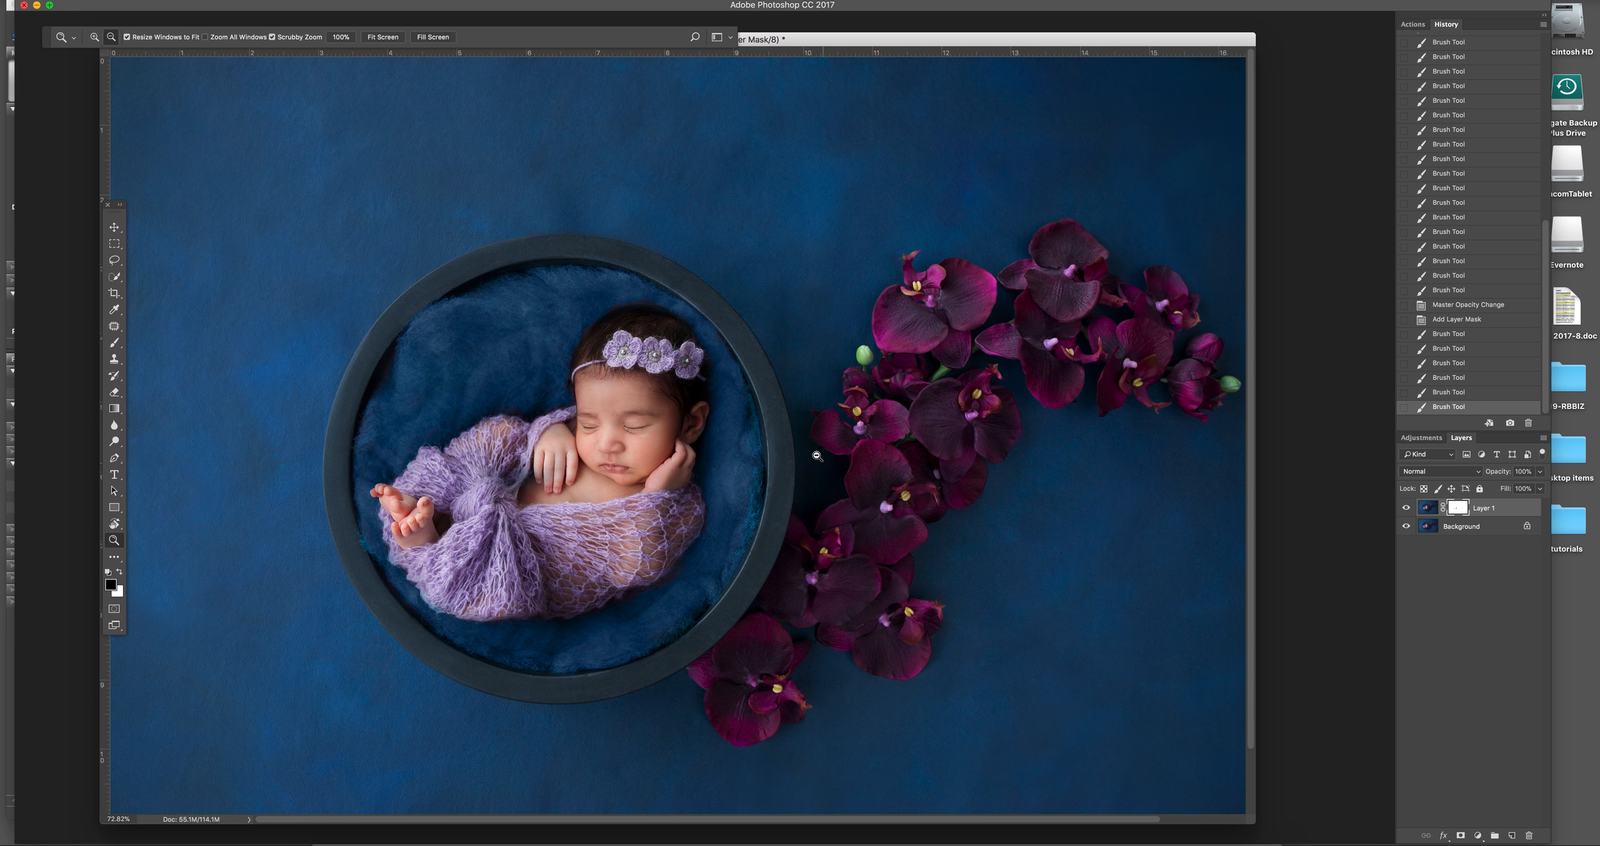
{"action": "left_click", "coordinate": [629, 425]}
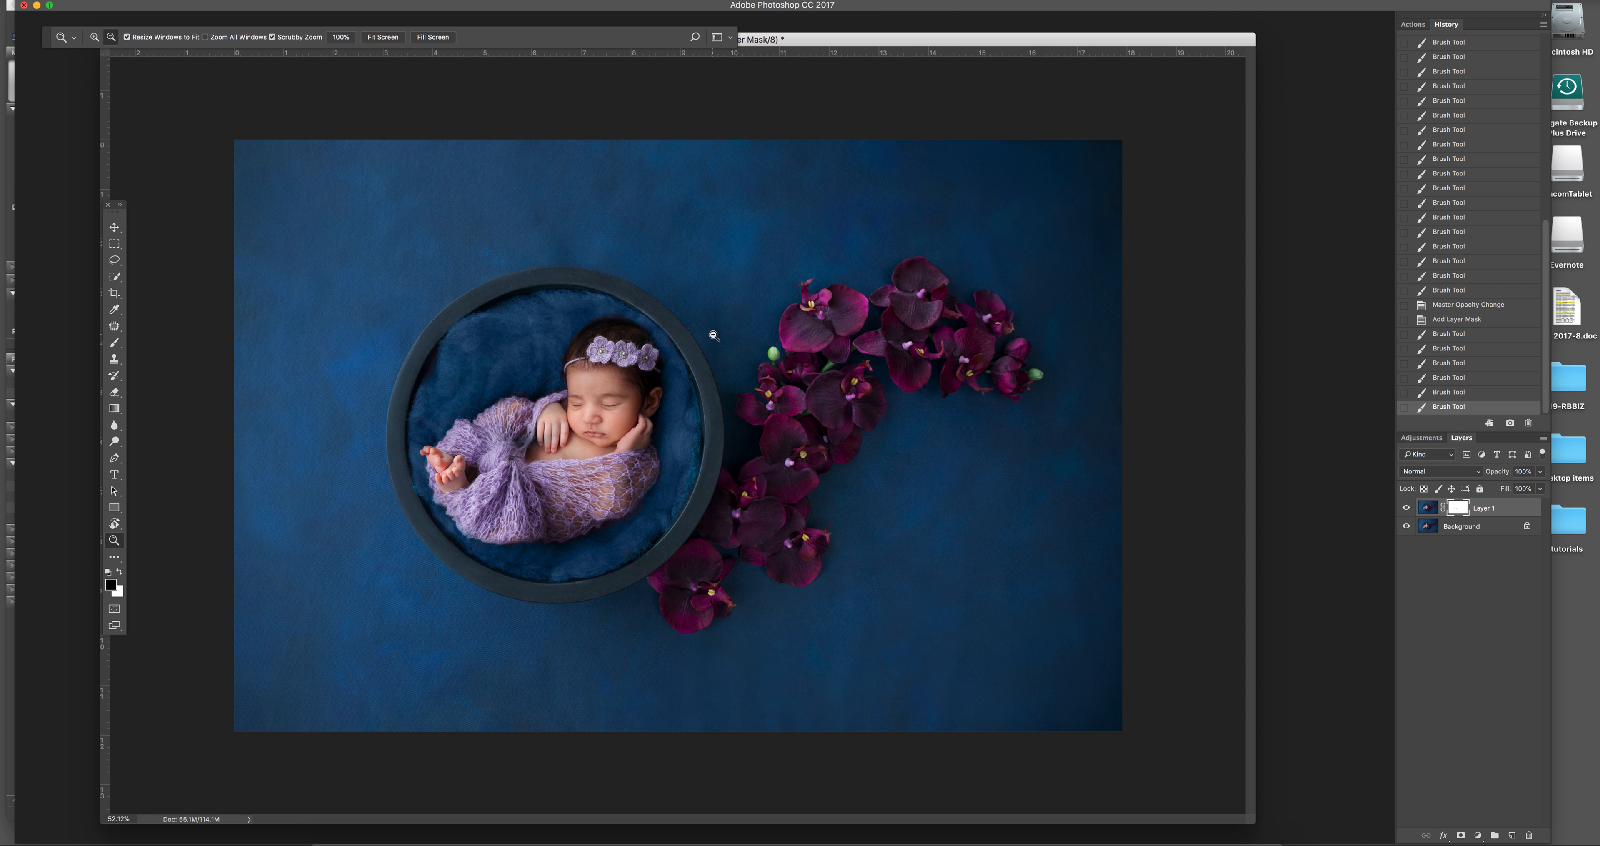
{"action": "left_click", "coordinate": [197, 1]}
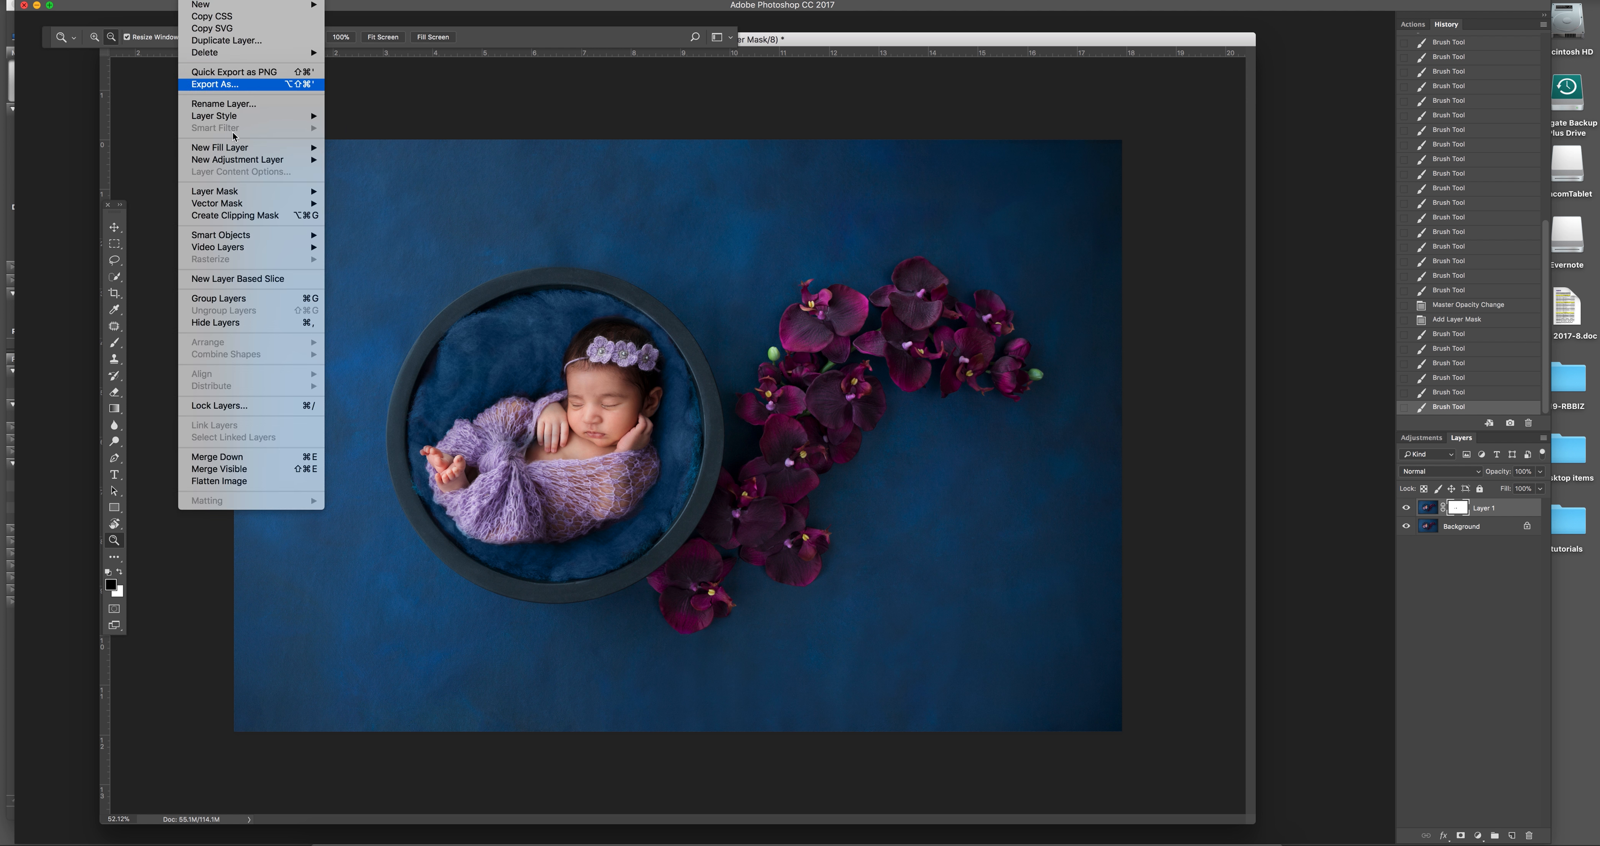
{"action": "left_click", "coordinate": [276, 484]}
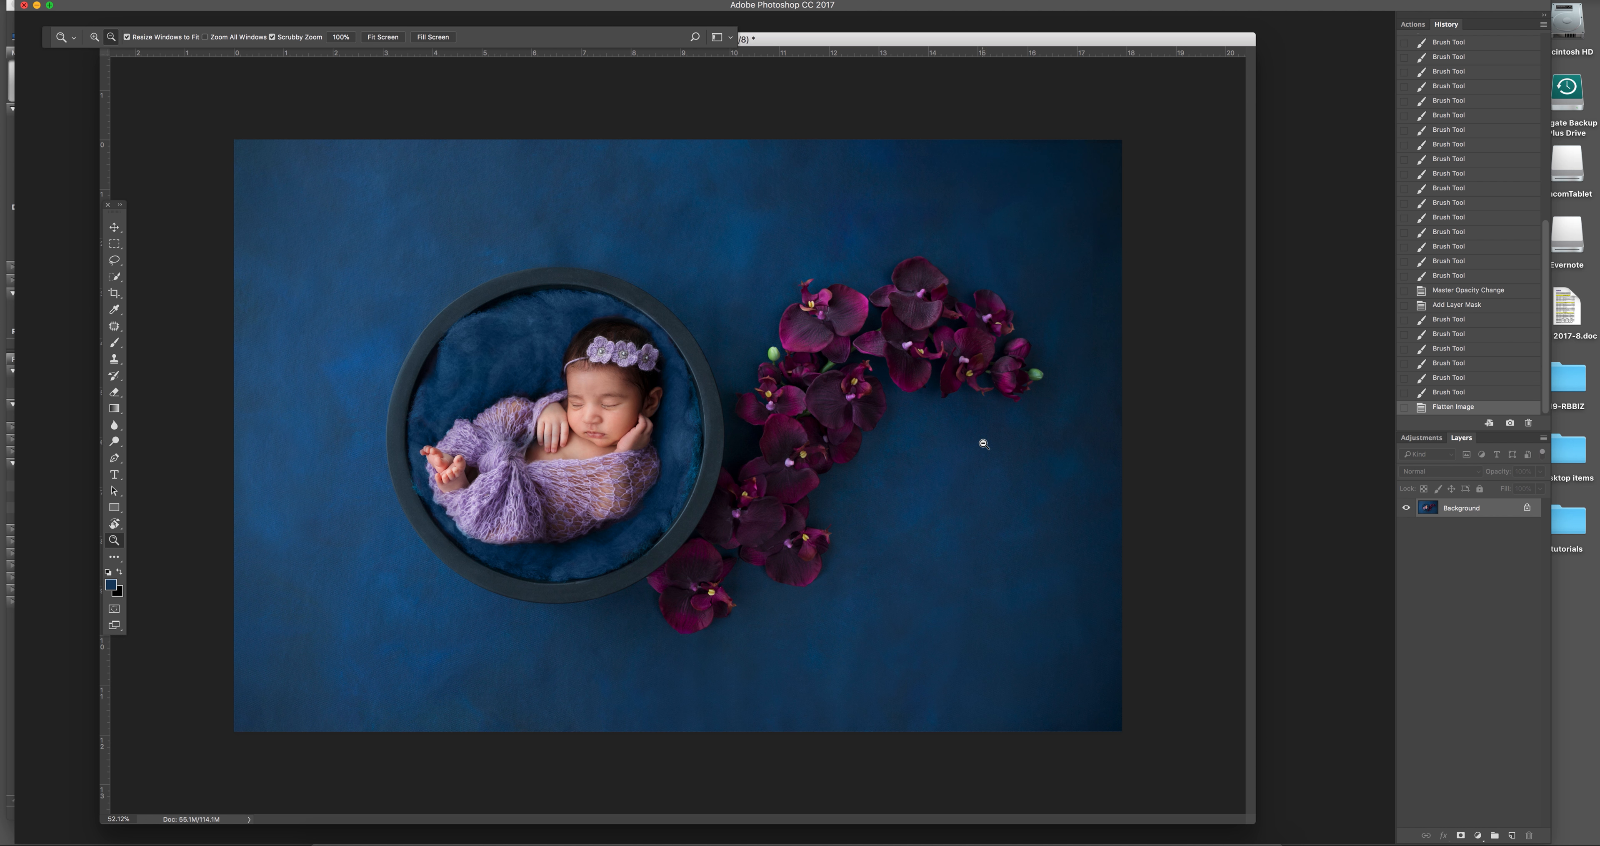